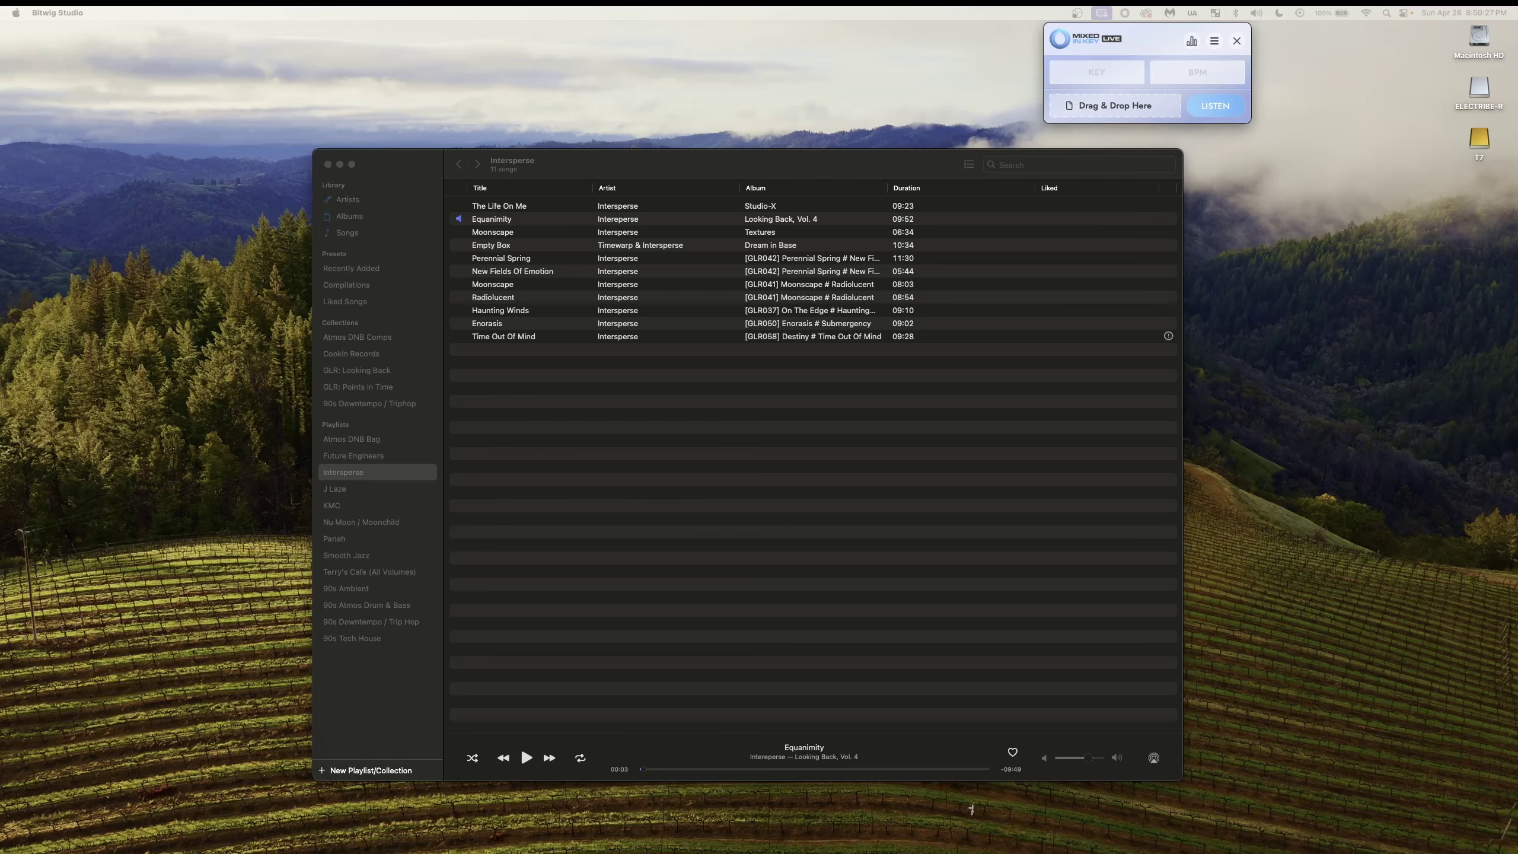
Play the track Equanimity while Mixed In Key Live listens, to detect its key and tempo
click(633, 222)
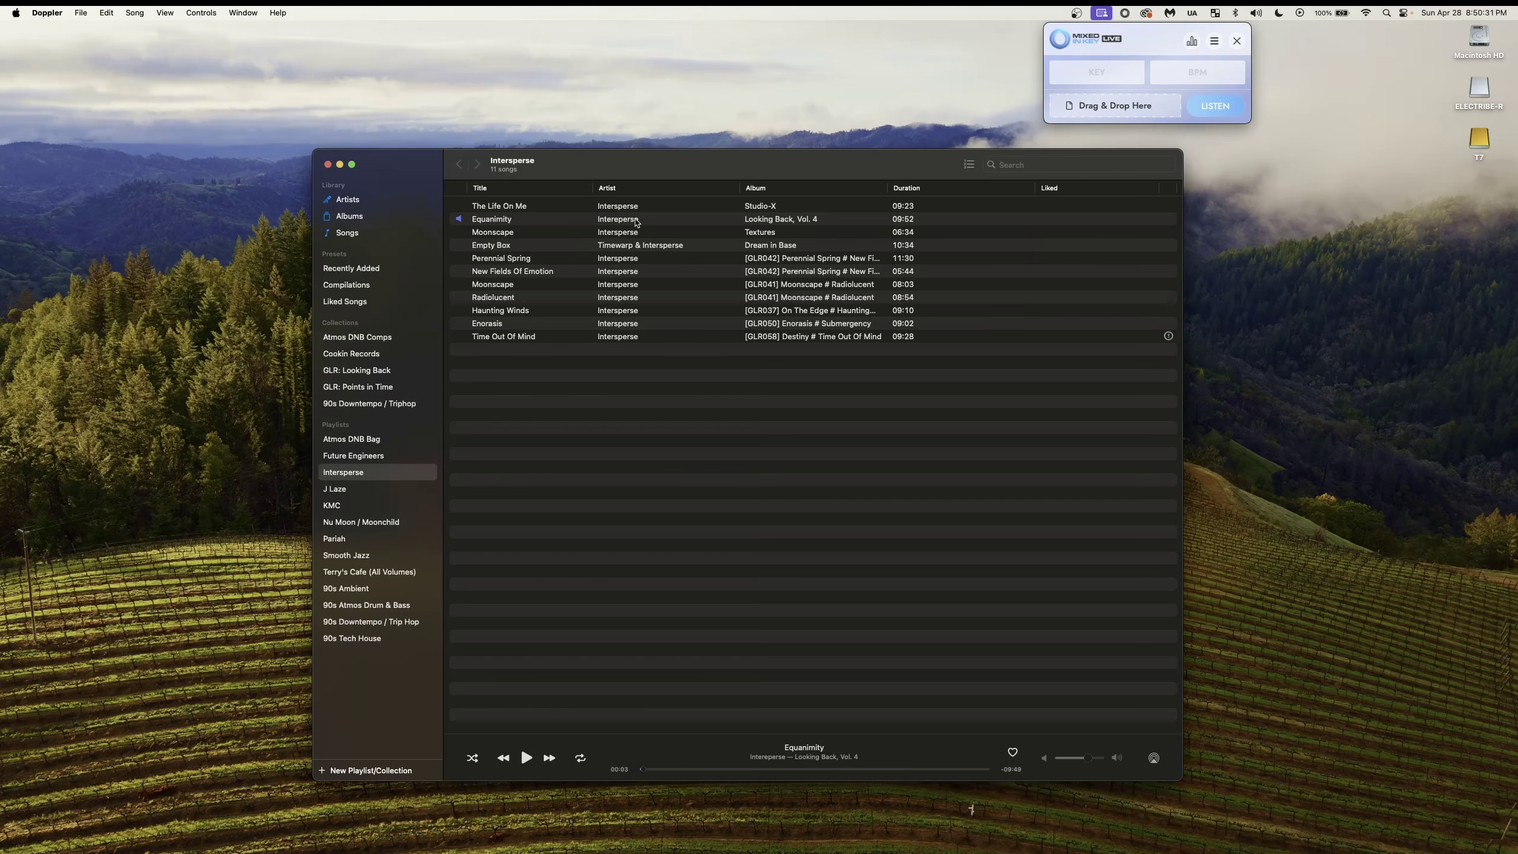
click(686, 222)
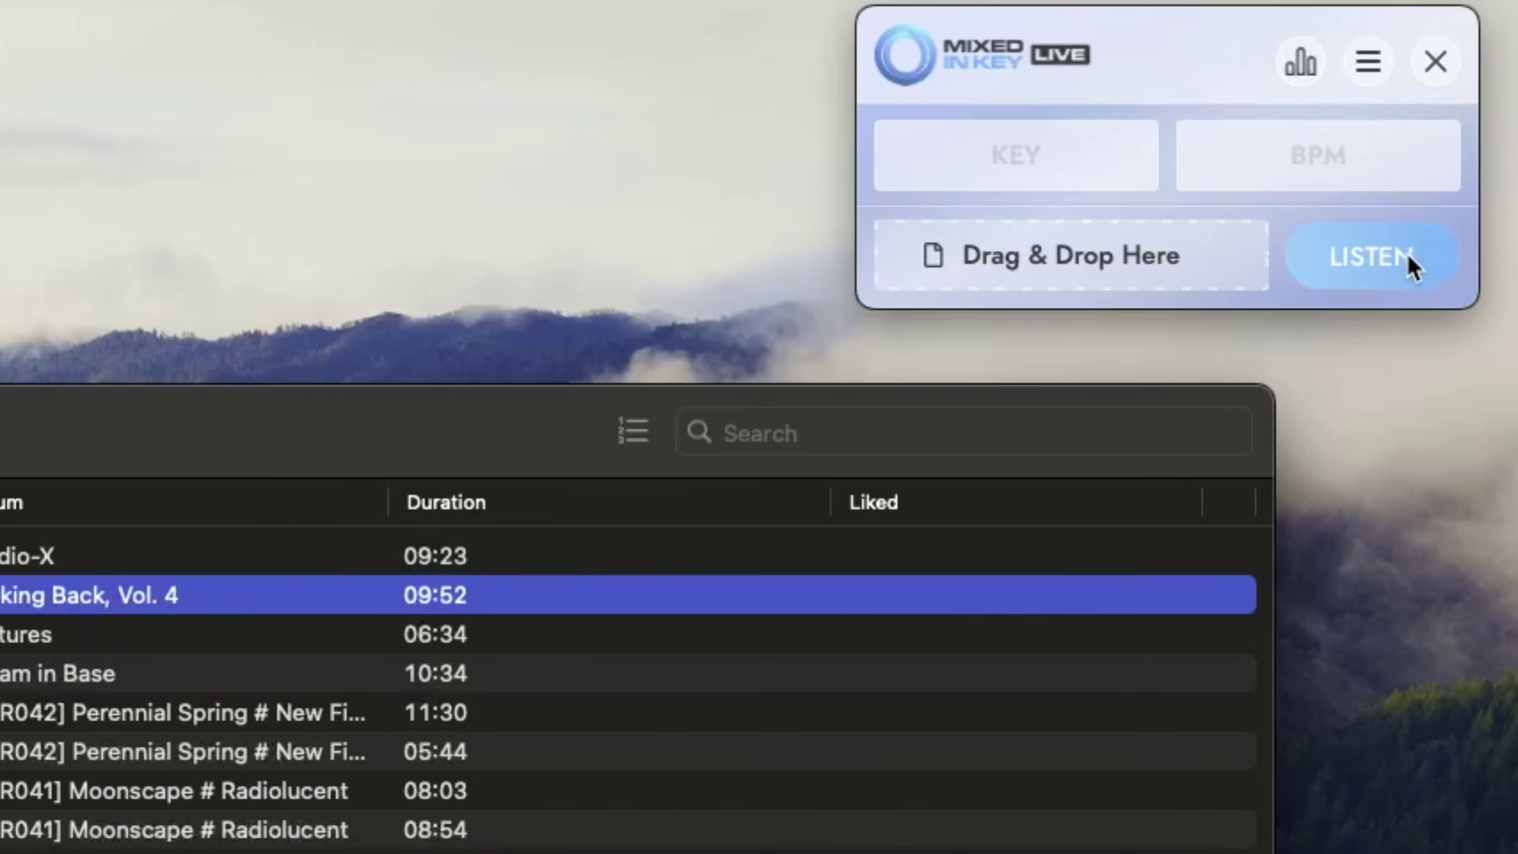
click(1390, 256)
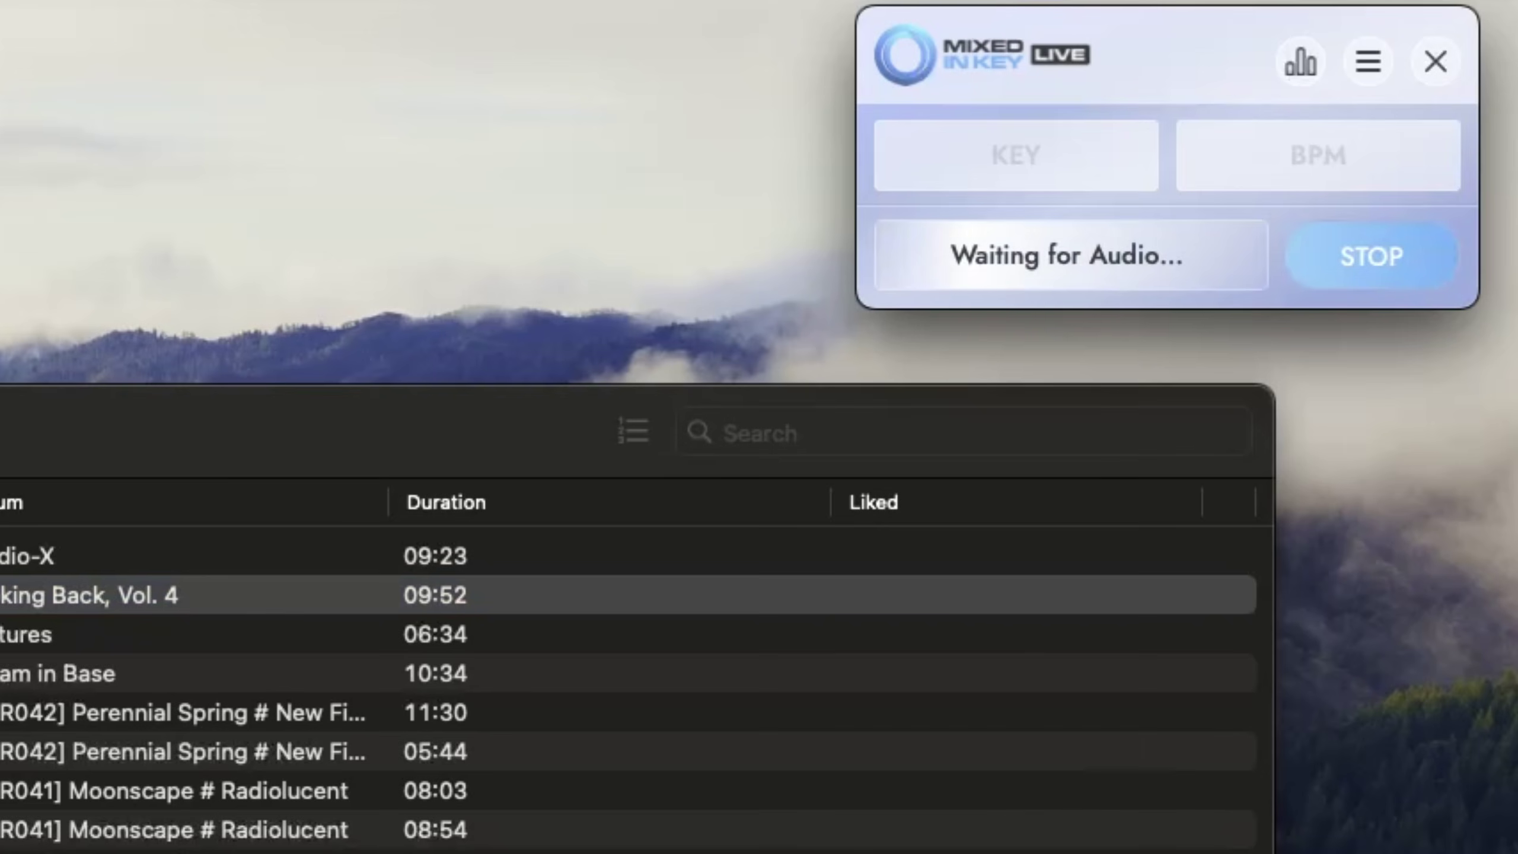
double_click(90, 594)
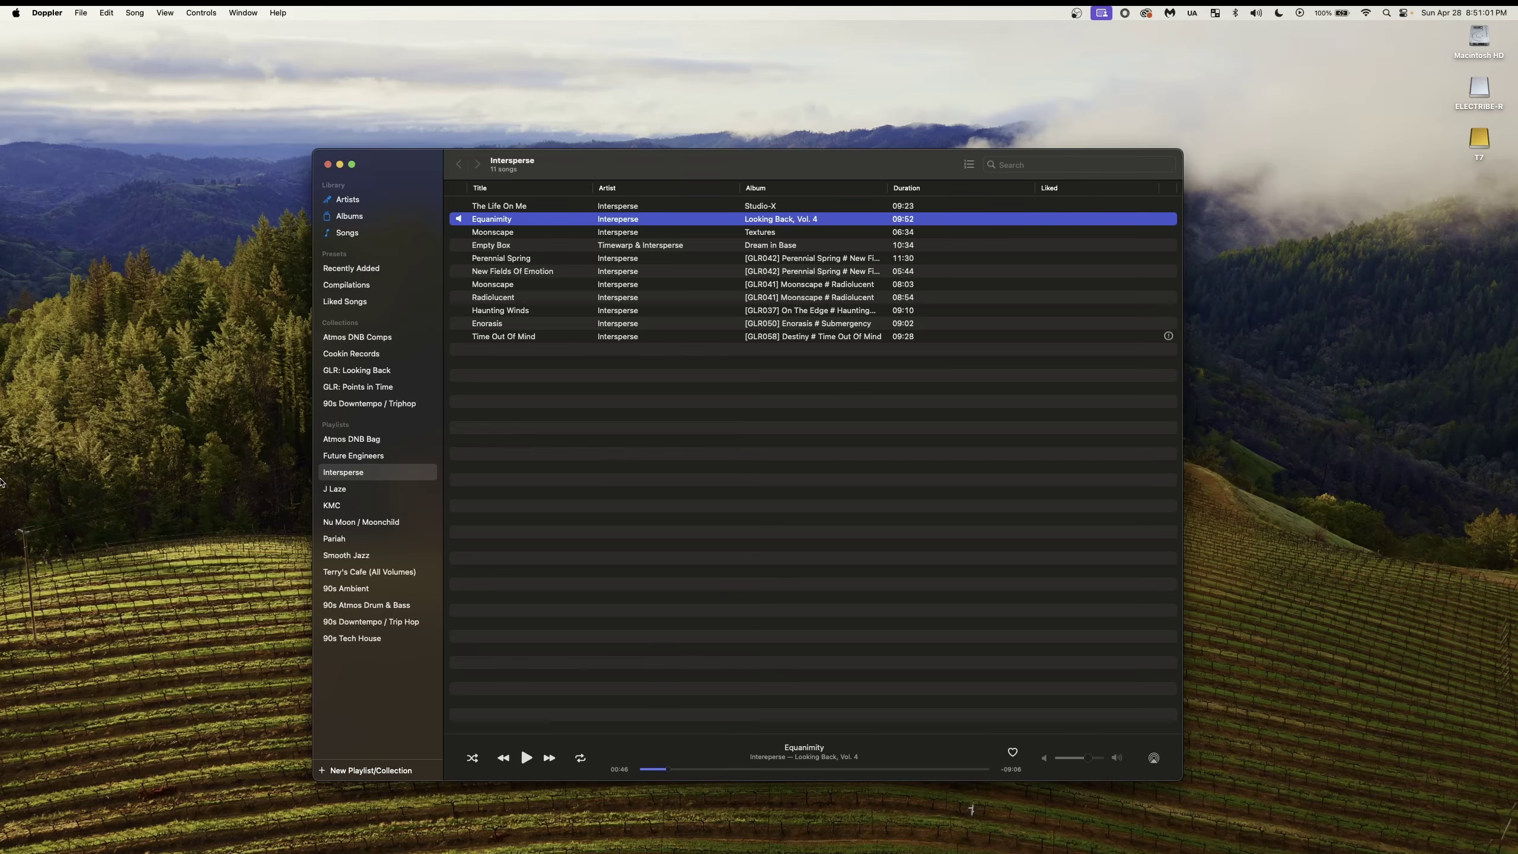
Switch to Bitwig Studio and set the project tempo to 165 BPM
click(15, 386)
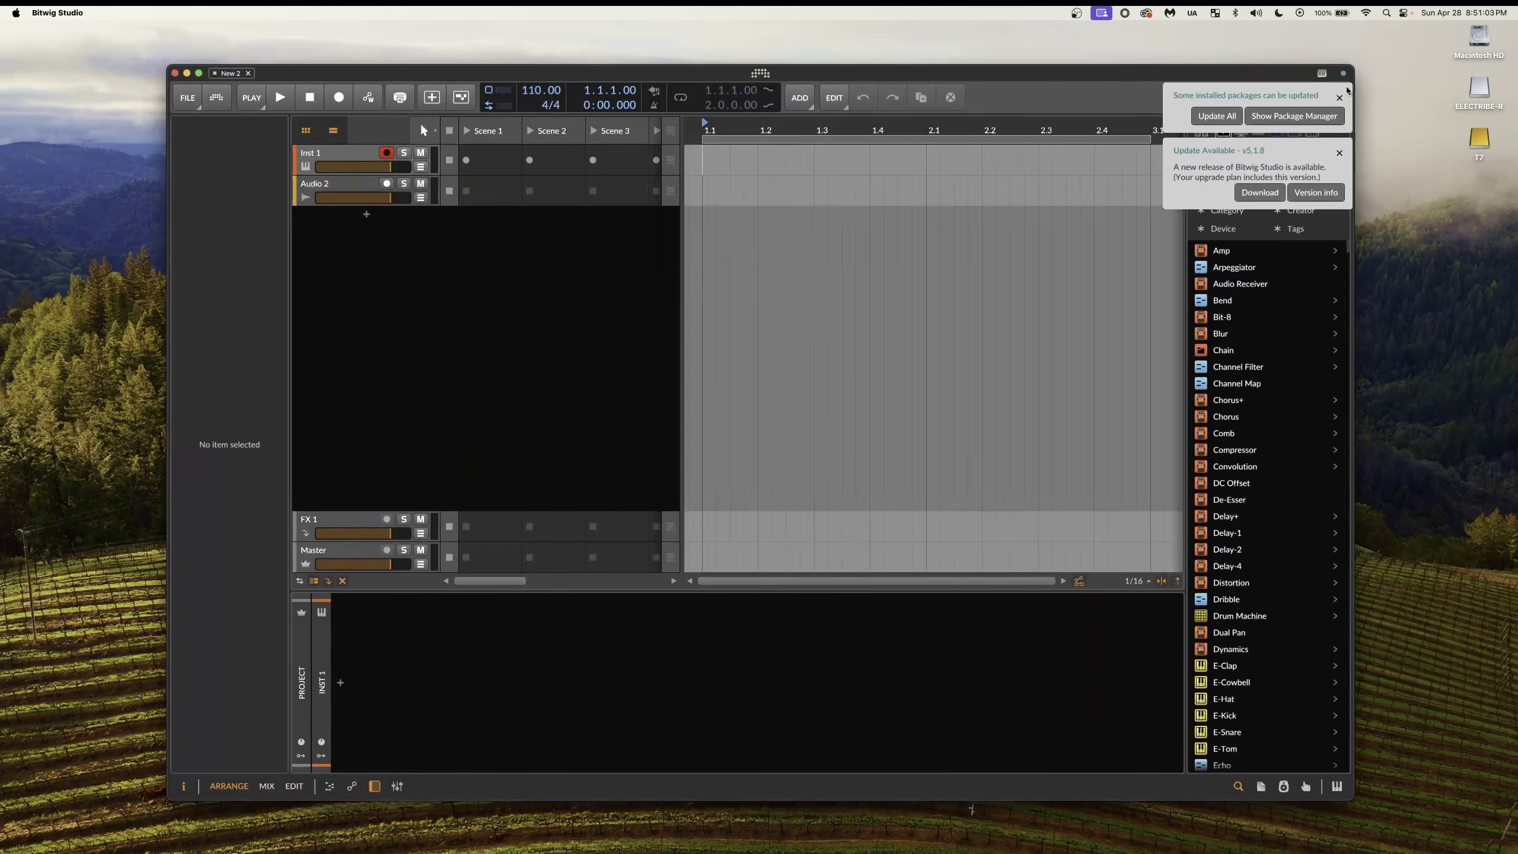
double_click(541, 90)
text(165)
key(Return)
Delete the Inst 1 track and hide the clip launcher so only the arranger timeline is displayed
scroll(816, 248, down, 5)
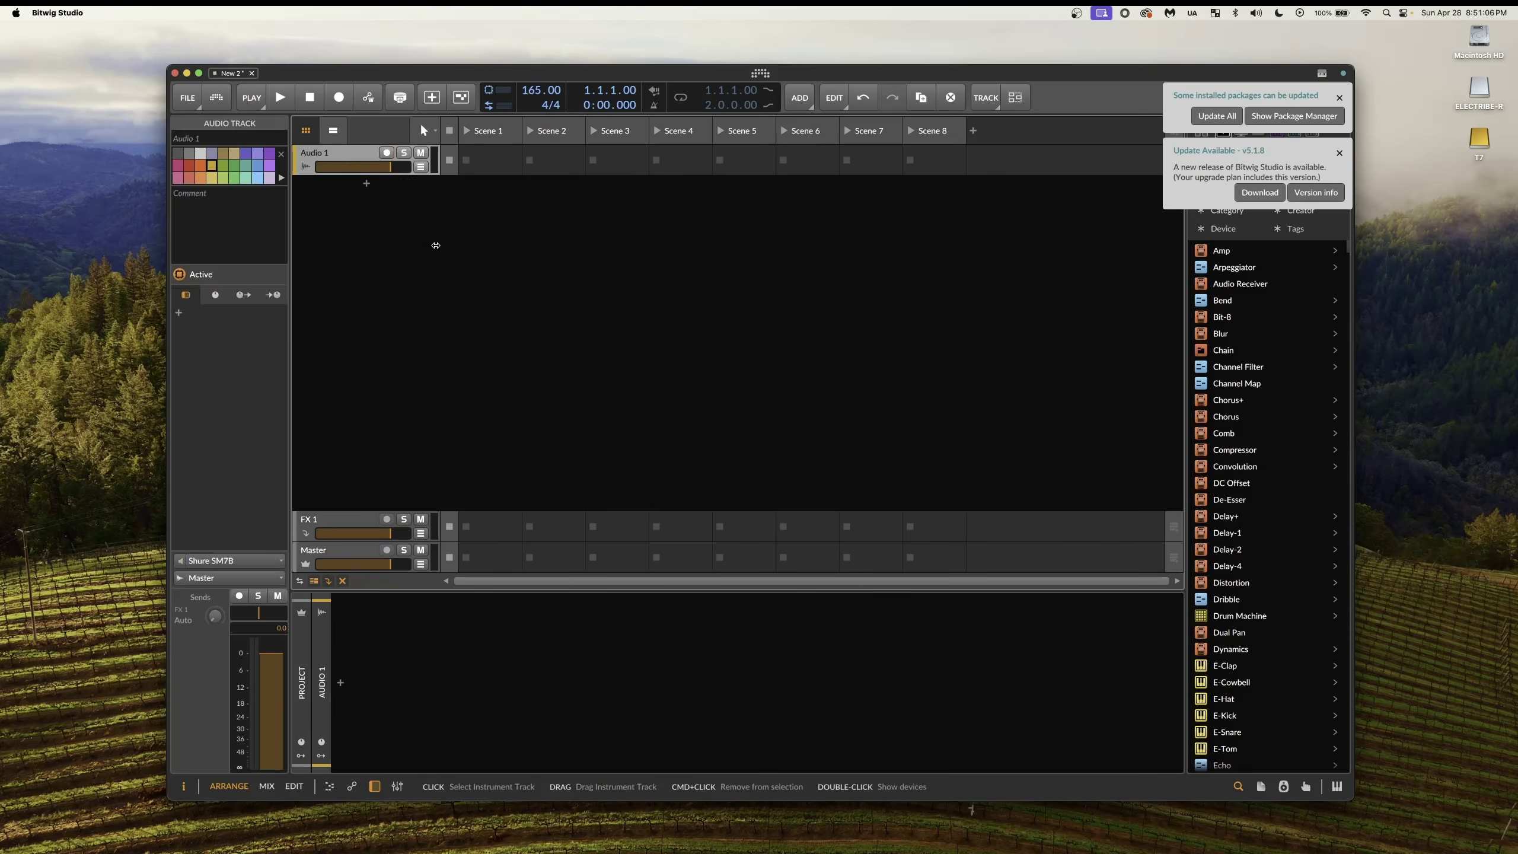
click(477, 291)
click(305, 130)
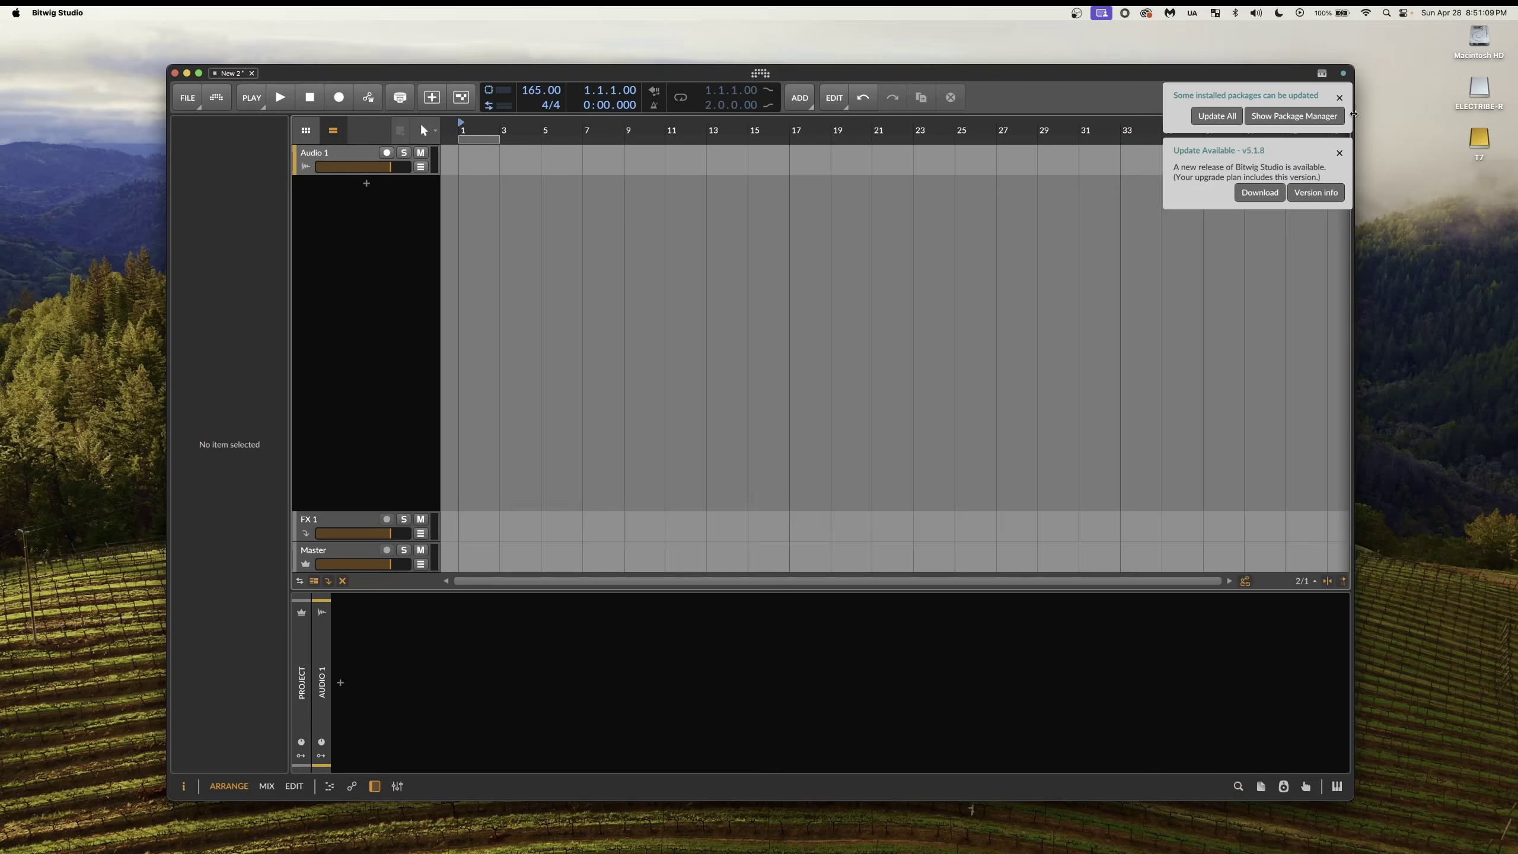
Dismiss the package and version update notifications and hide the track inspector
click(1338, 99)
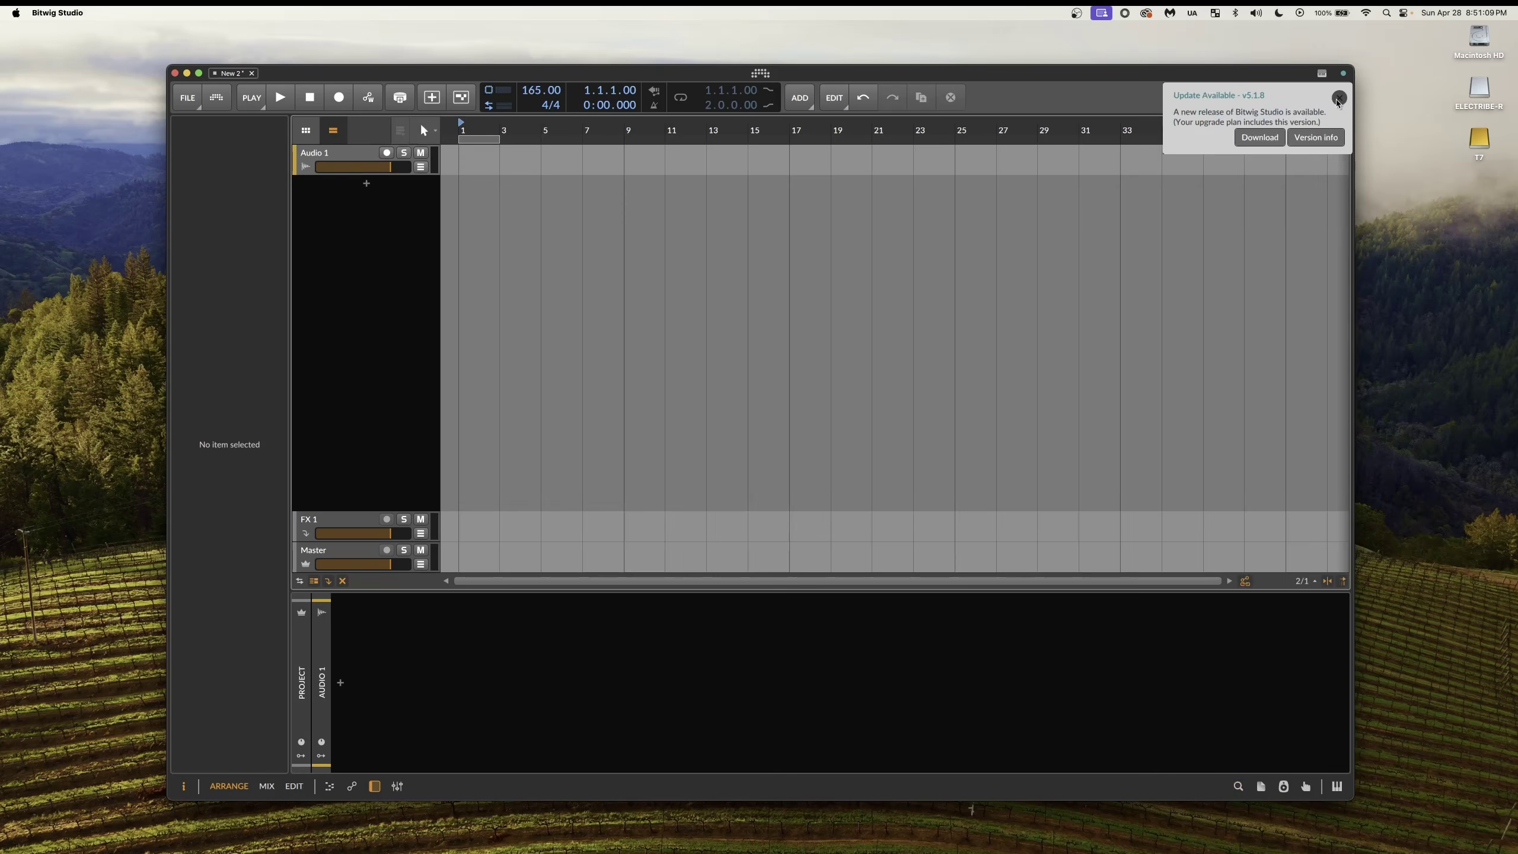
click(1339, 98)
click(183, 785)
Reveal the Equanimity file in Finder from Doppler and import it into the Bitwig arranger as a new audio track starting at bar 1
drag(905, 74, 888, 219)
click(554, 207)
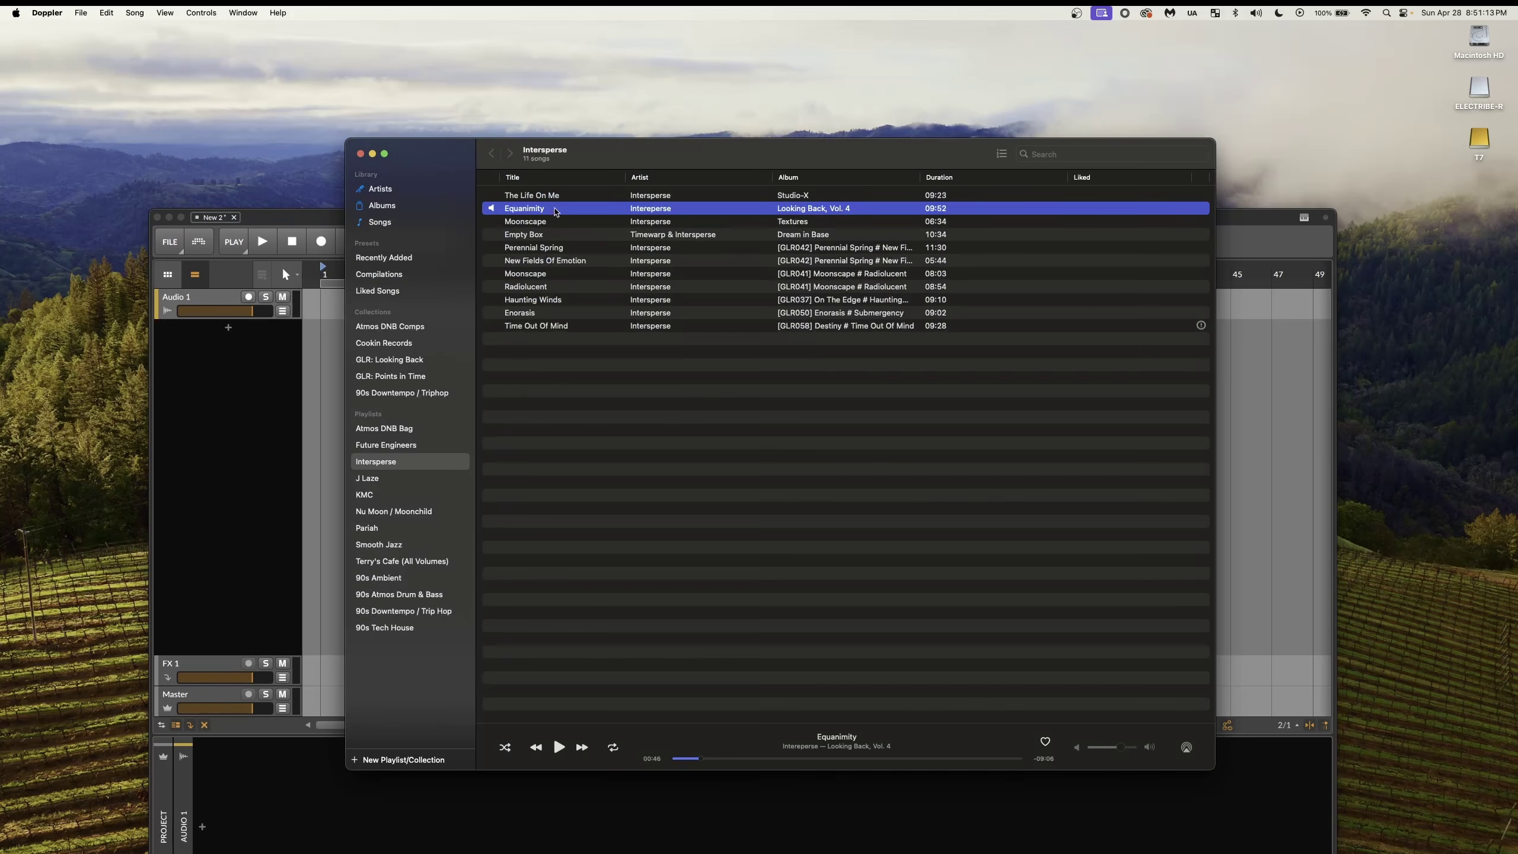
right_click(554, 211)
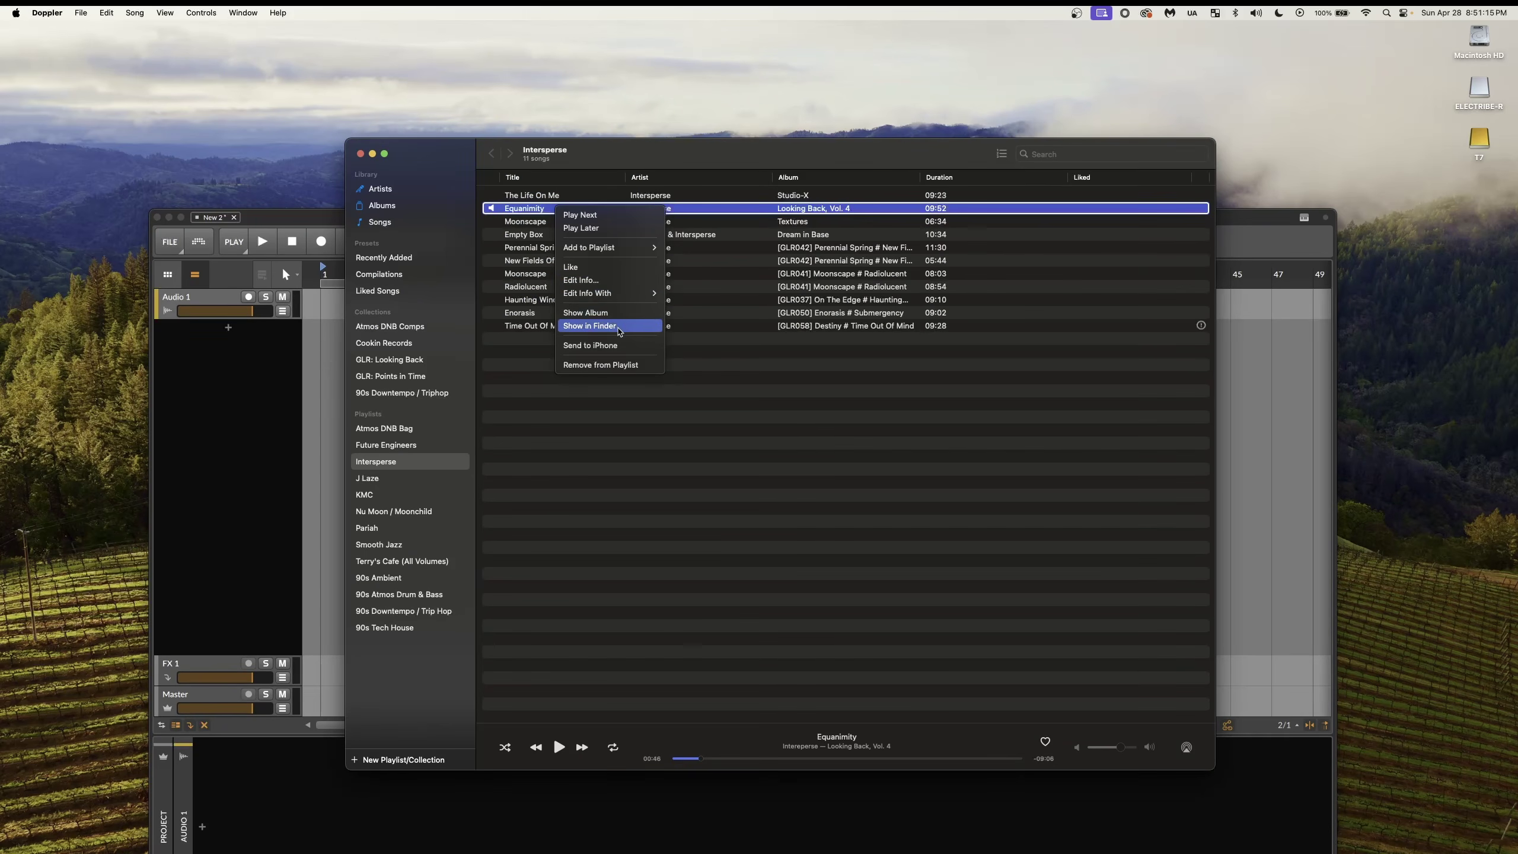
click(619, 326)
click(360, 154)
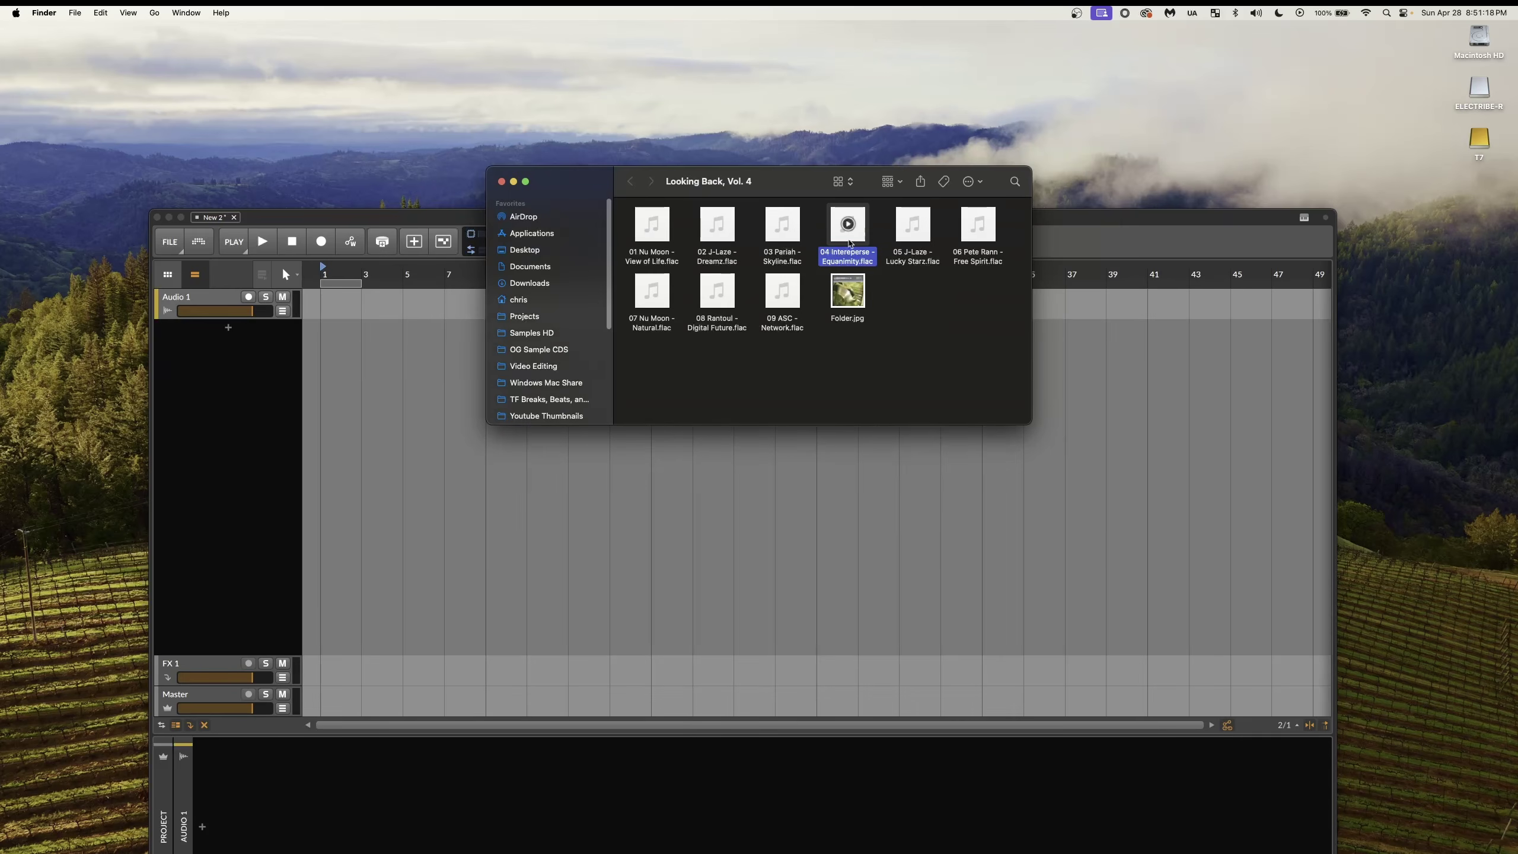
drag(673, 281, 332, 332)
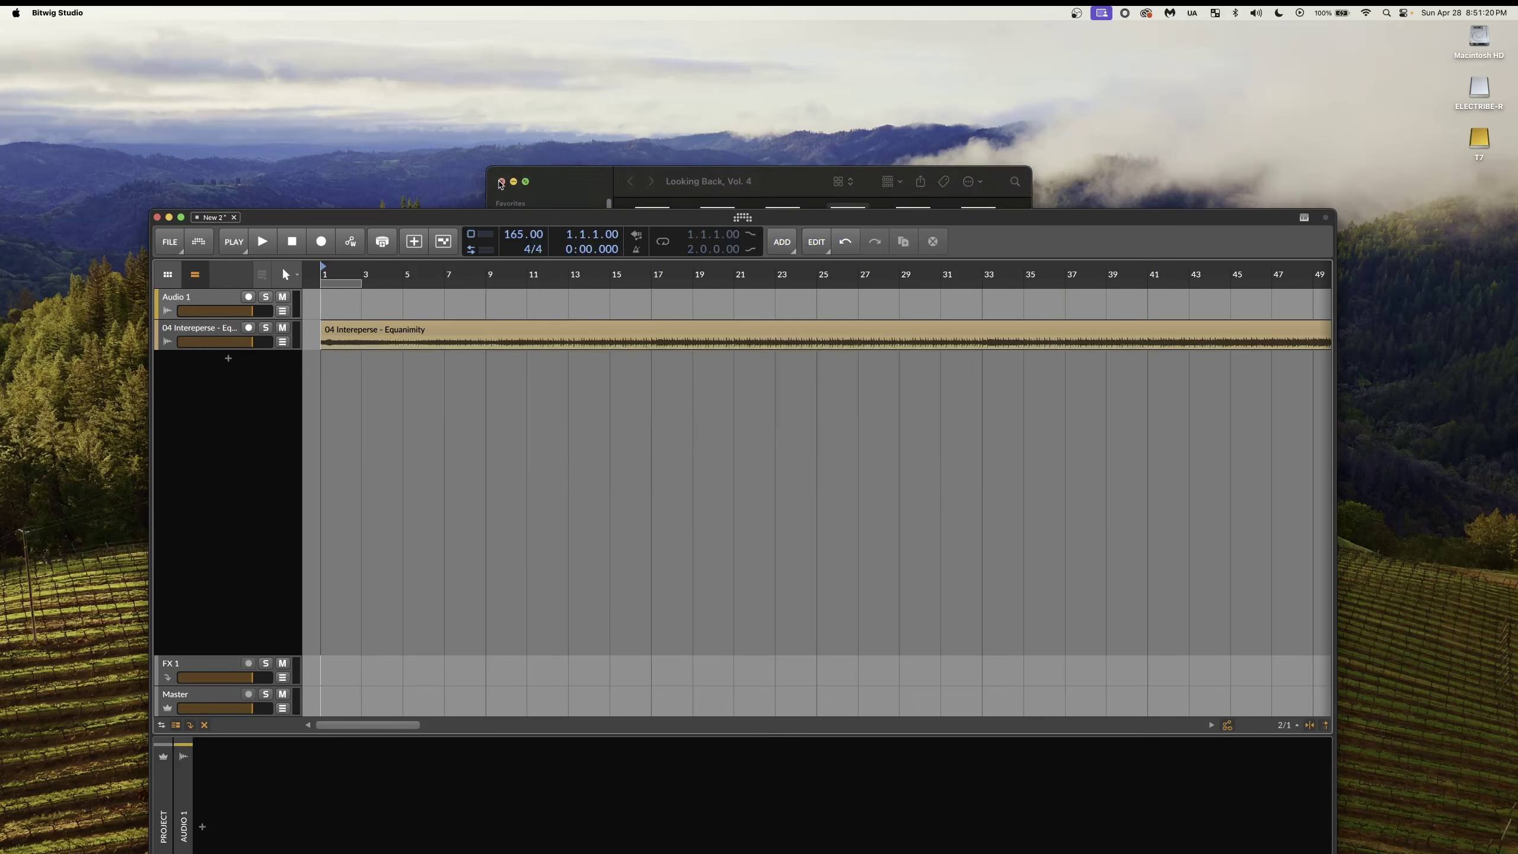
click(501, 183)
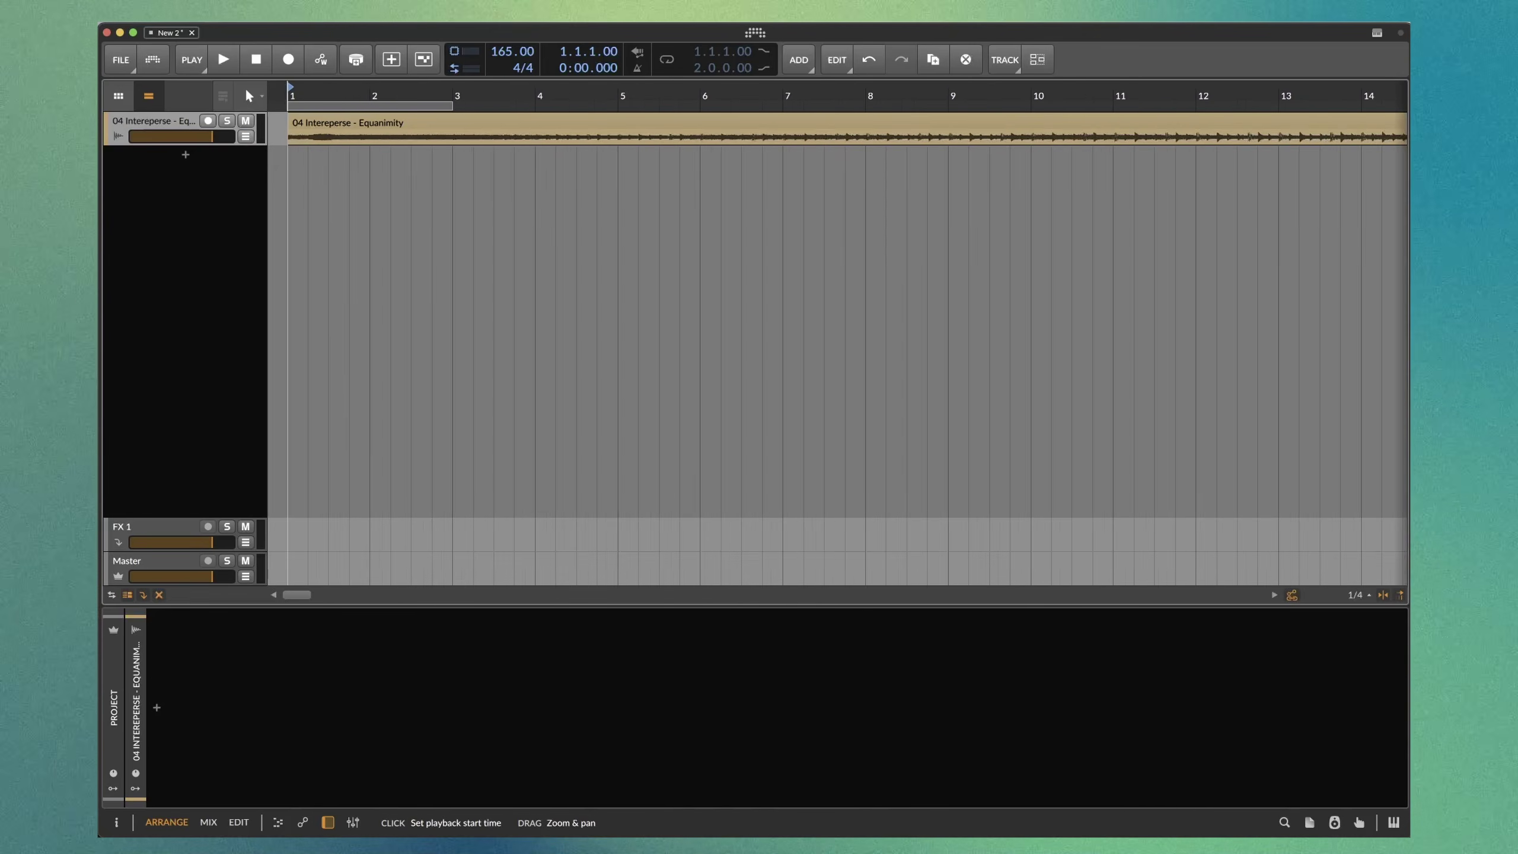
Enlarge the Equanimity track, set a one-bar loop with the playback start at bar 4, and enable looping
drag(290, 95, 224, 292)
drag(495, 96, 325, 110)
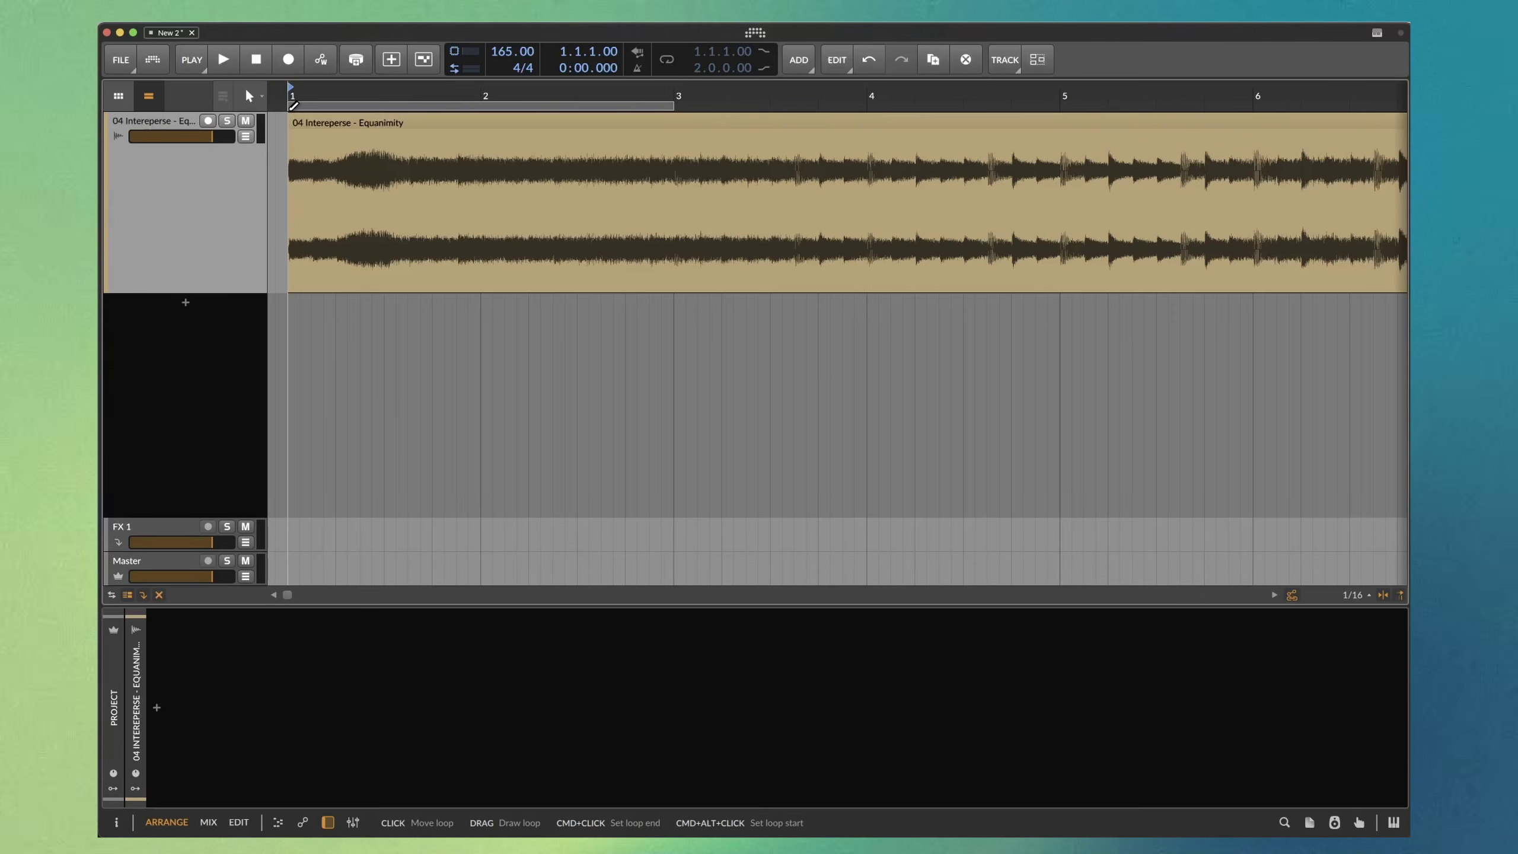
mouse_move(294, 106)
mouse_down()
mouse_move(484, 106)
mouse_move(383, 124)
mouse_move(351, 111)
mouse_move(425, 110)
mouse_up()
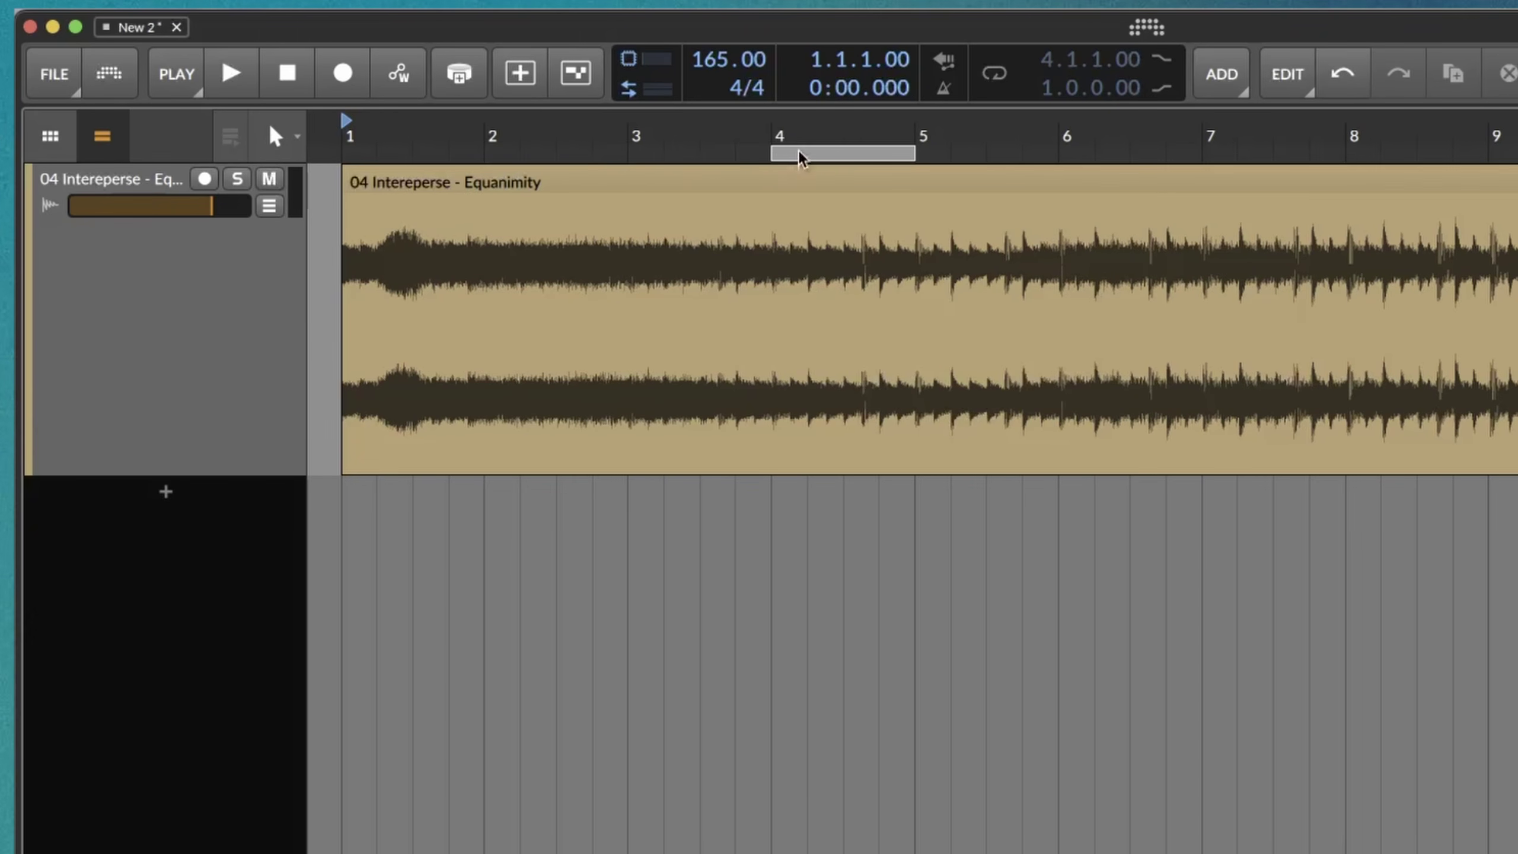
click(786, 128)
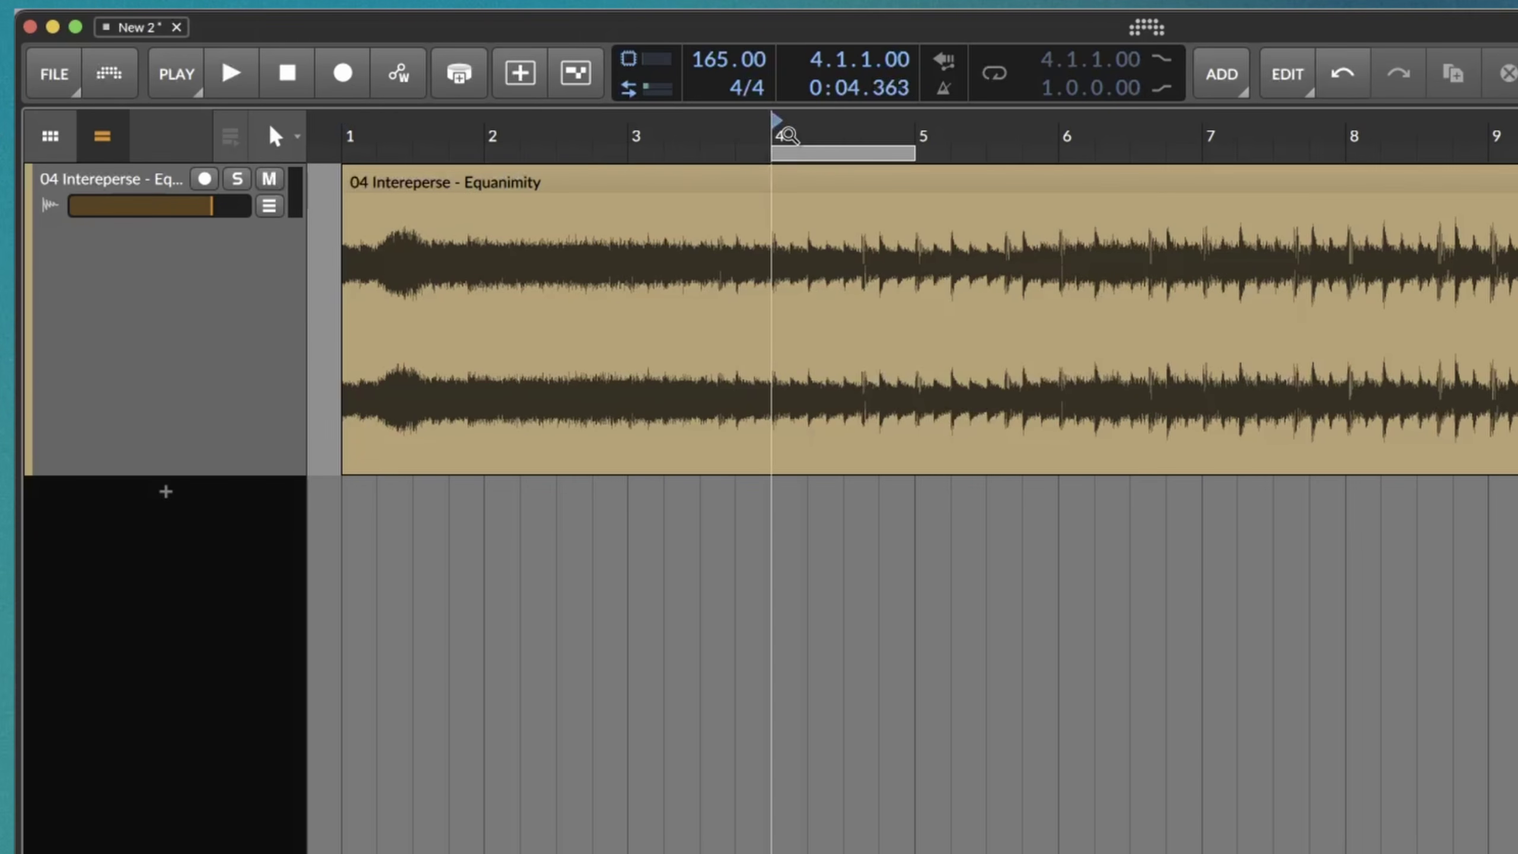
click(992, 78)
Audition the looped bar 4 and raise the Equanimity track's volume slightly
key(space)
key(space)
key(space)
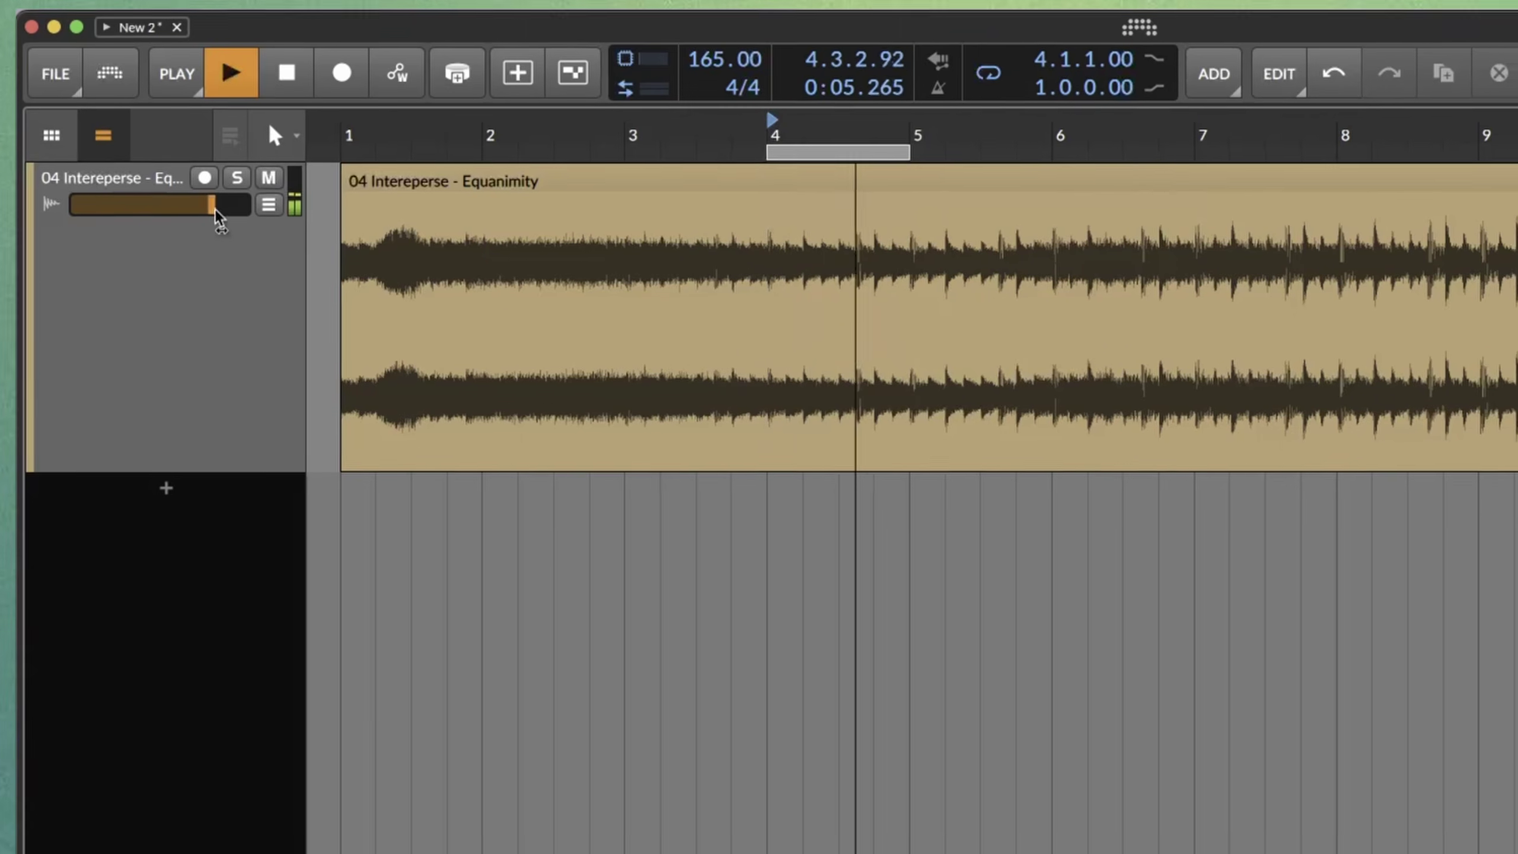
drag(215, 211, 220, 211)
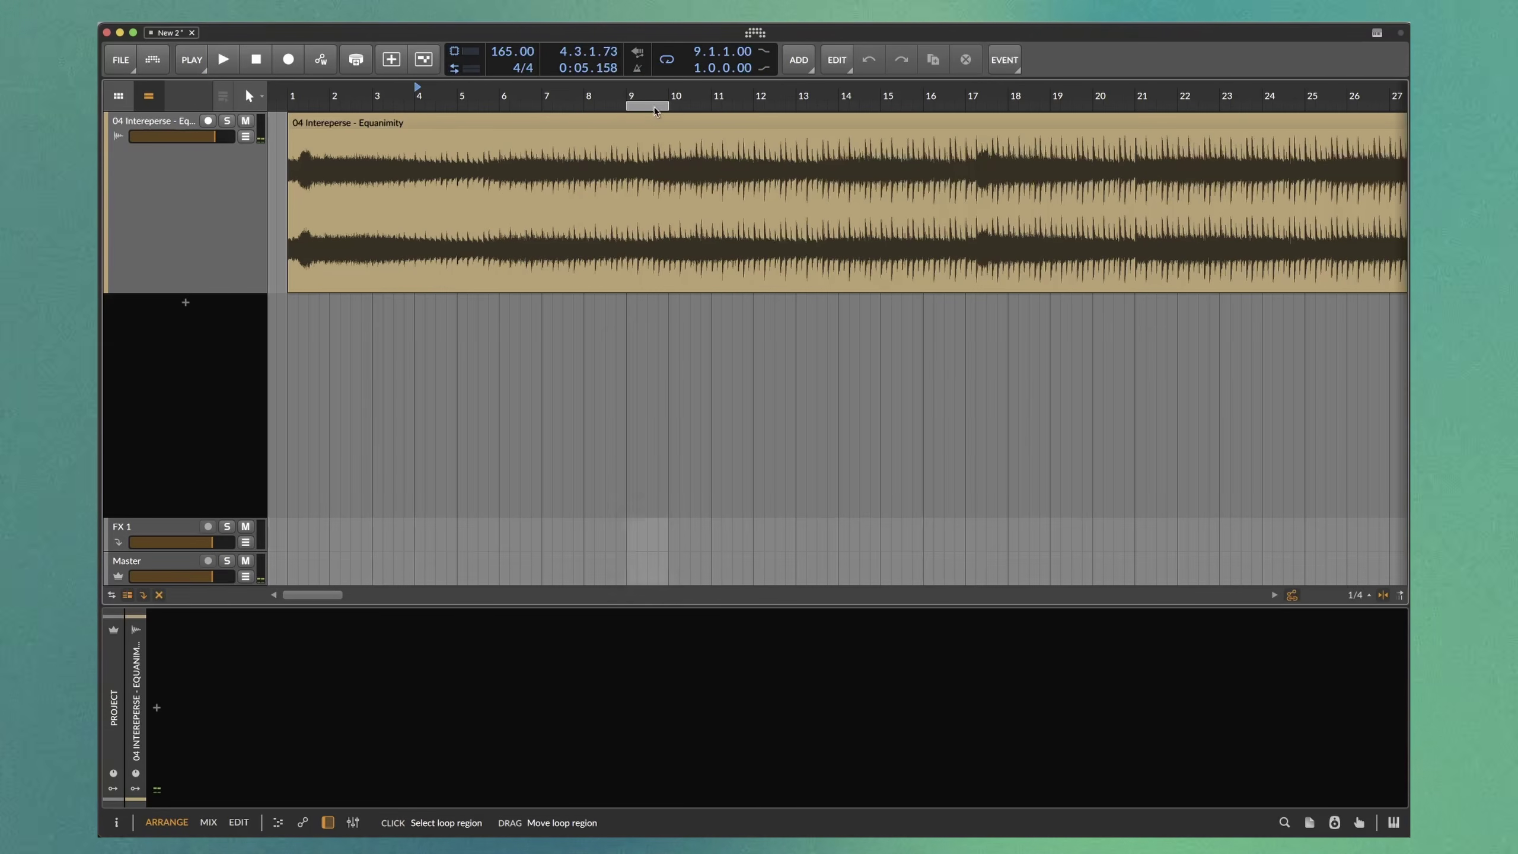
Move the one-bar loop region to bar 10 and play from there
drag(656, 111, 696, 110)
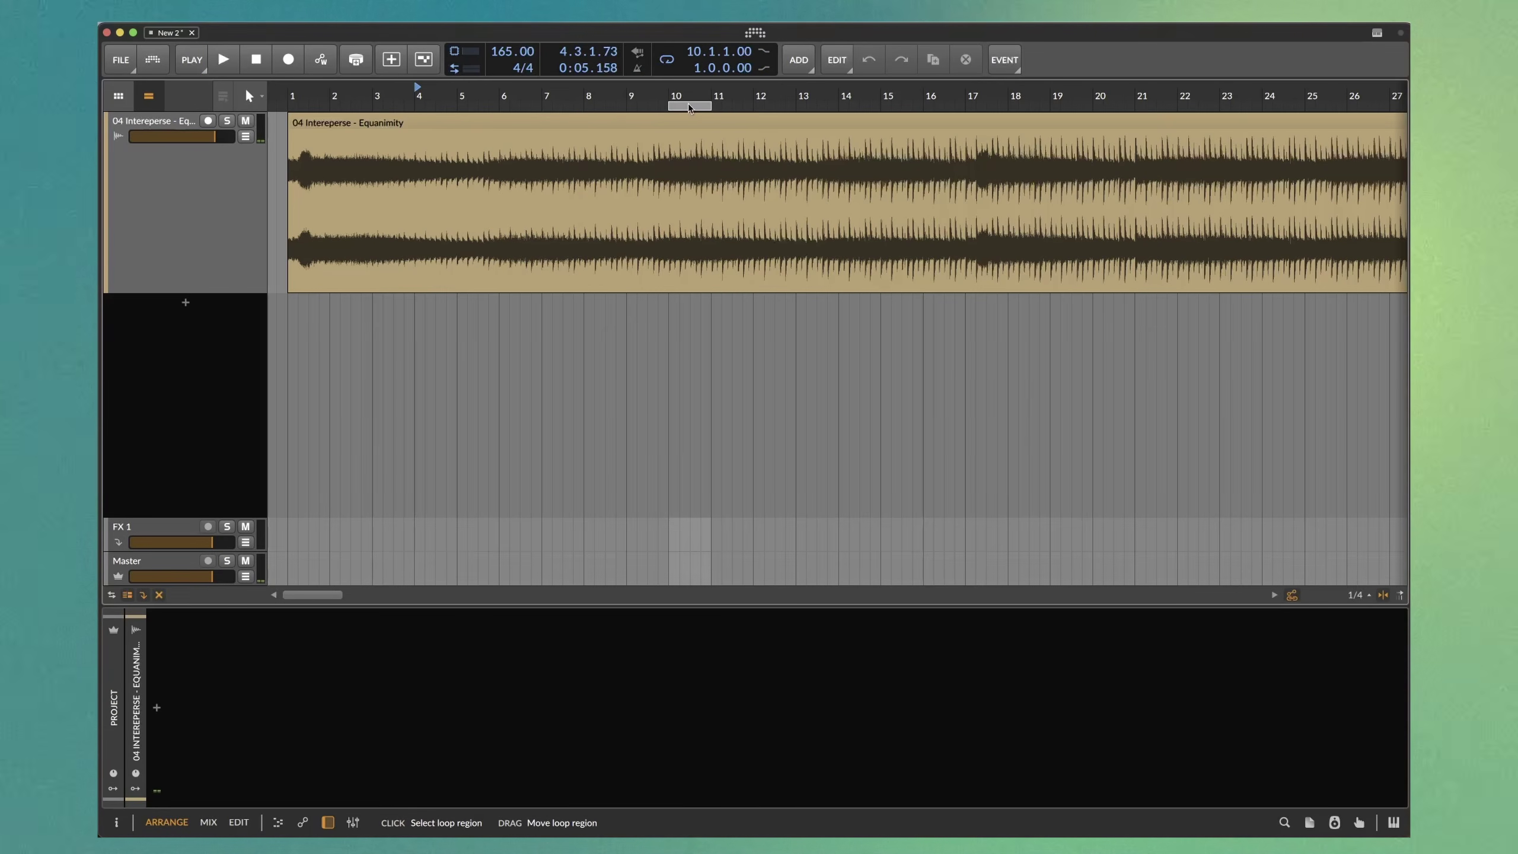
click(670, 95)
key(space)
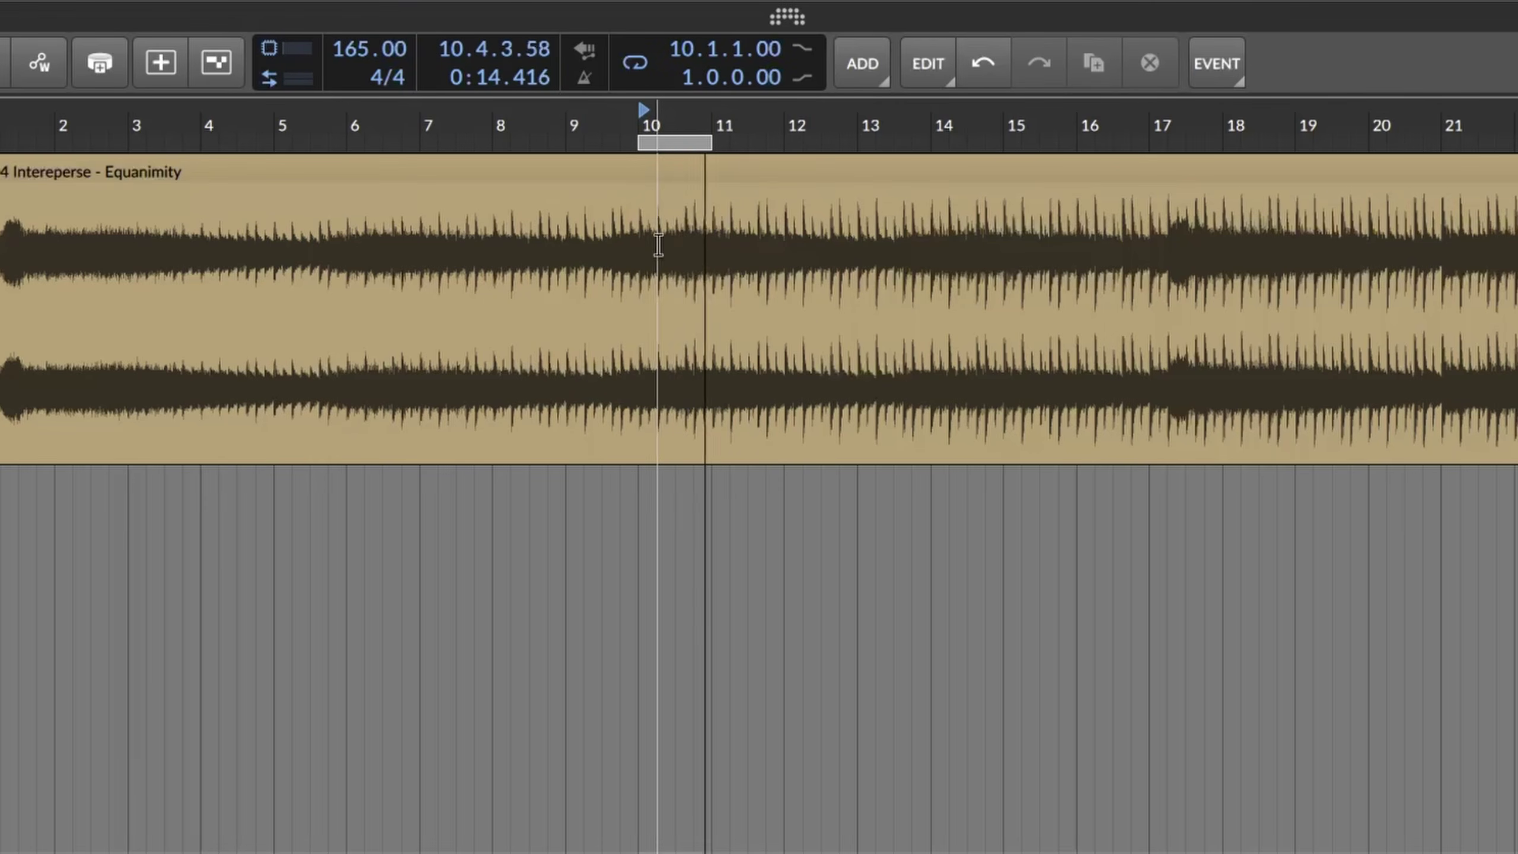
scroll(705, 242, down, 5)
scroll(239, 236, up, 5)
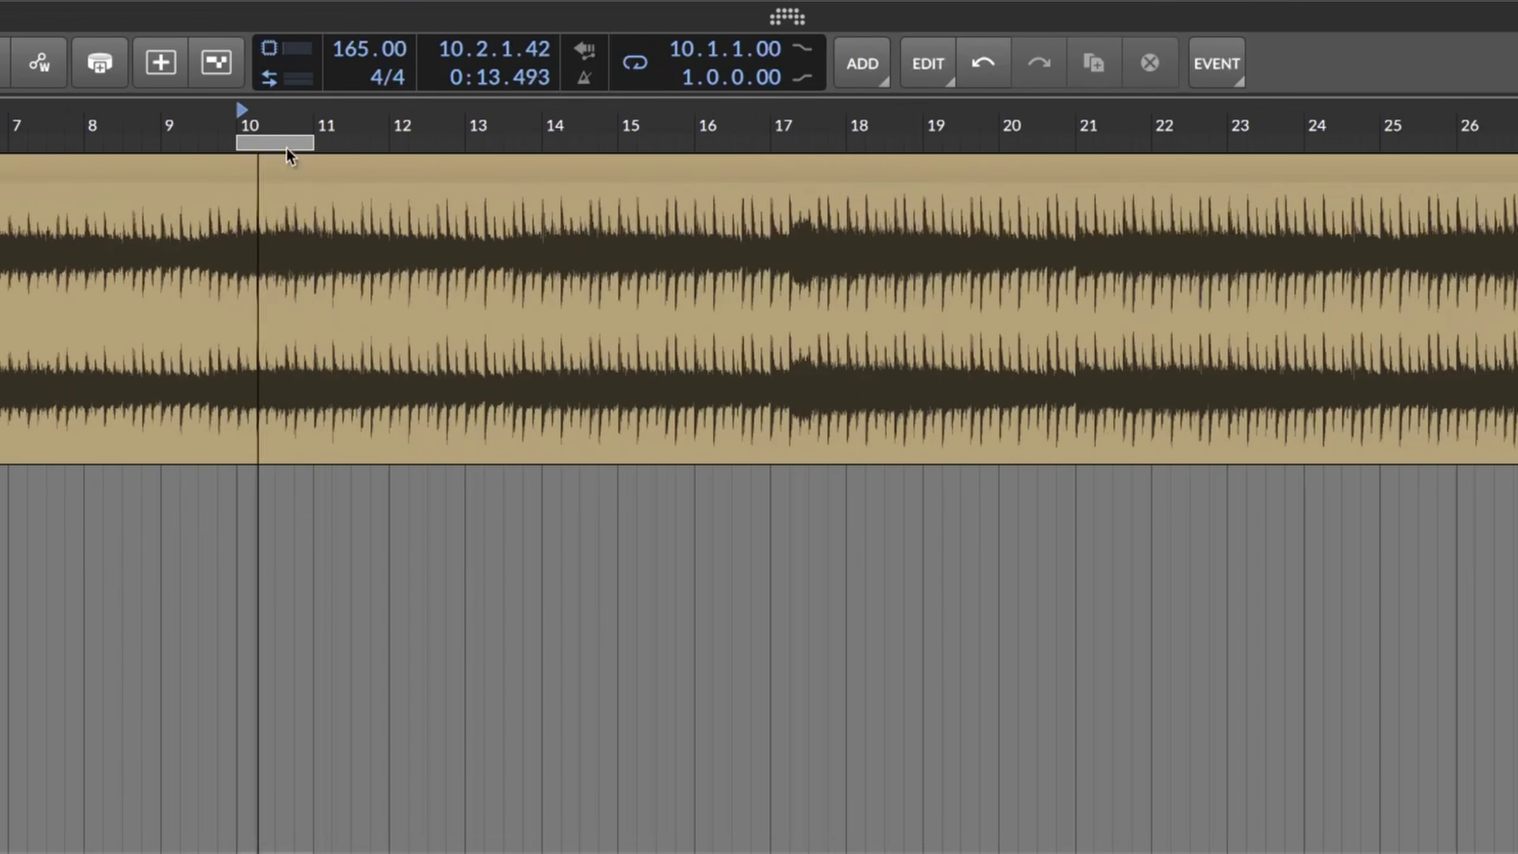
Move the loop region to bar 13, try a two-bar length, and return it to one bar
drag(281, 143, 432, 145)
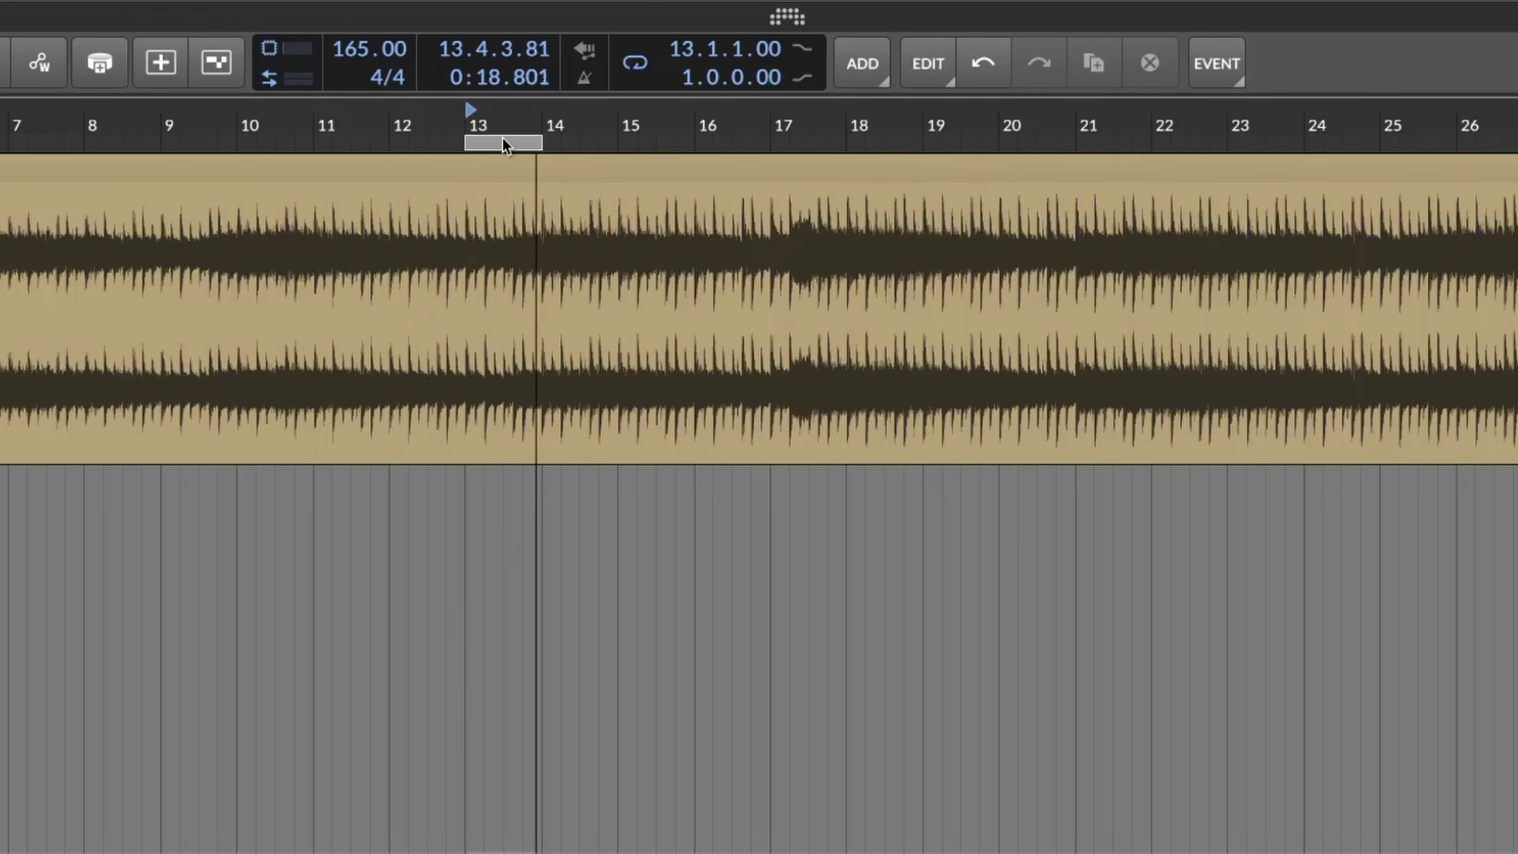
drag(536, 139, 618, 142)
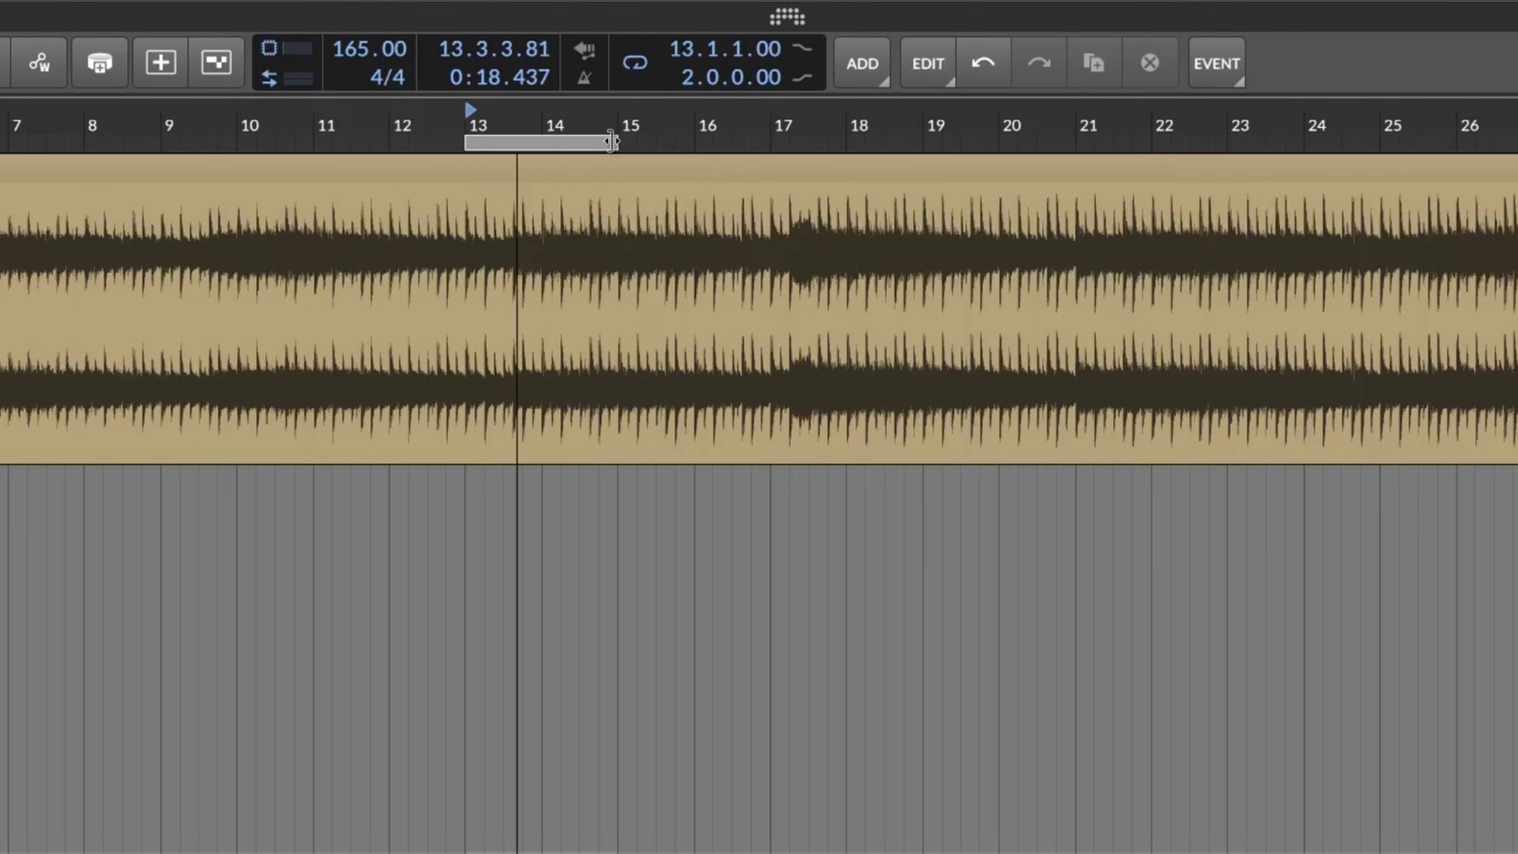
drag(618, 142, 531, 140)
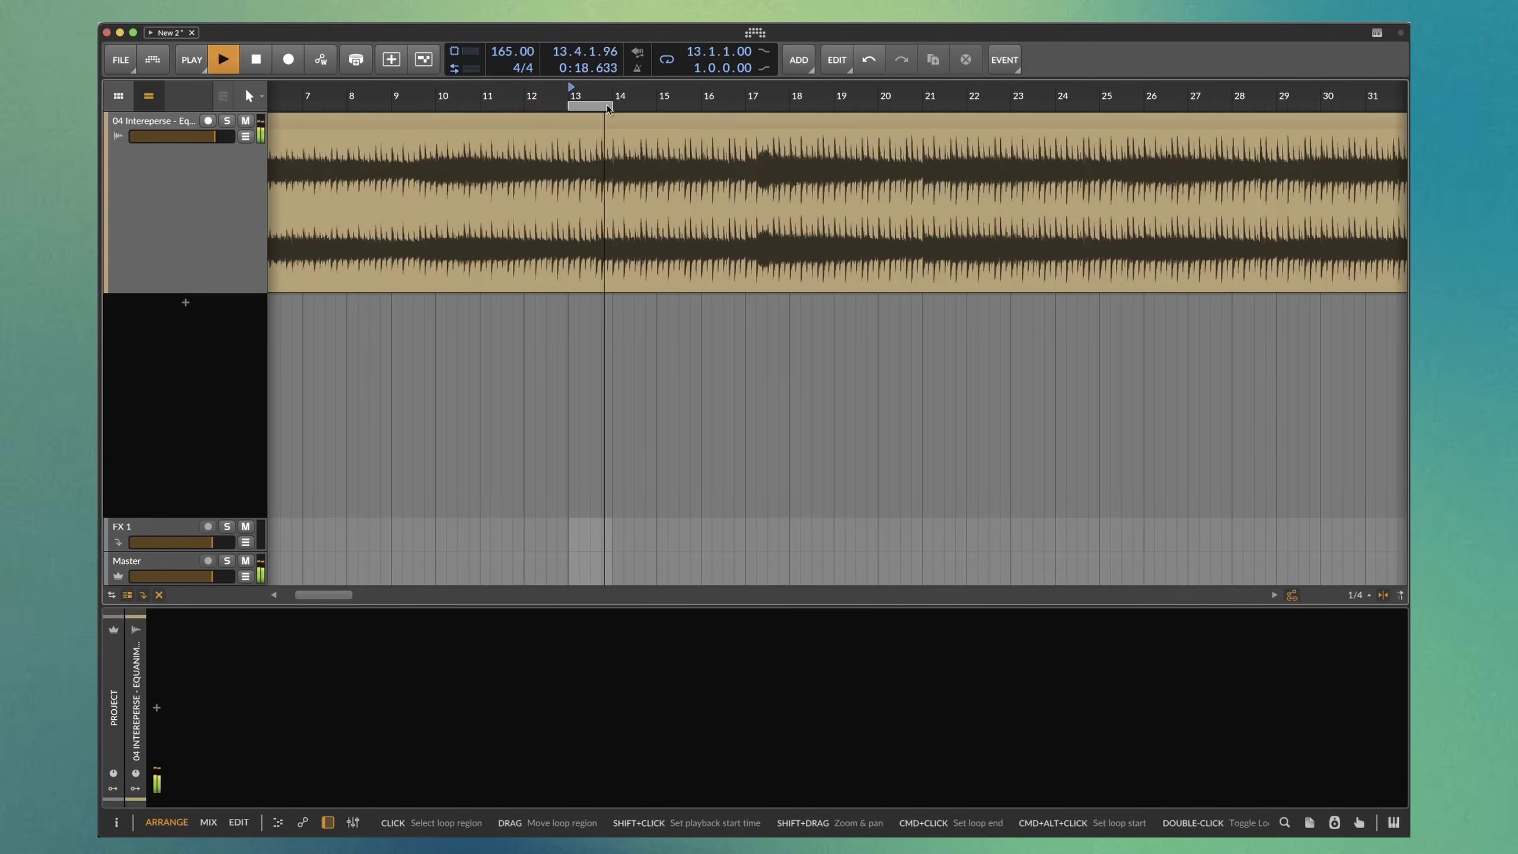
Shrink the Equanimity track's height and add an instrument track with a Drum Machine device
drag(242, 296, 228, 157)
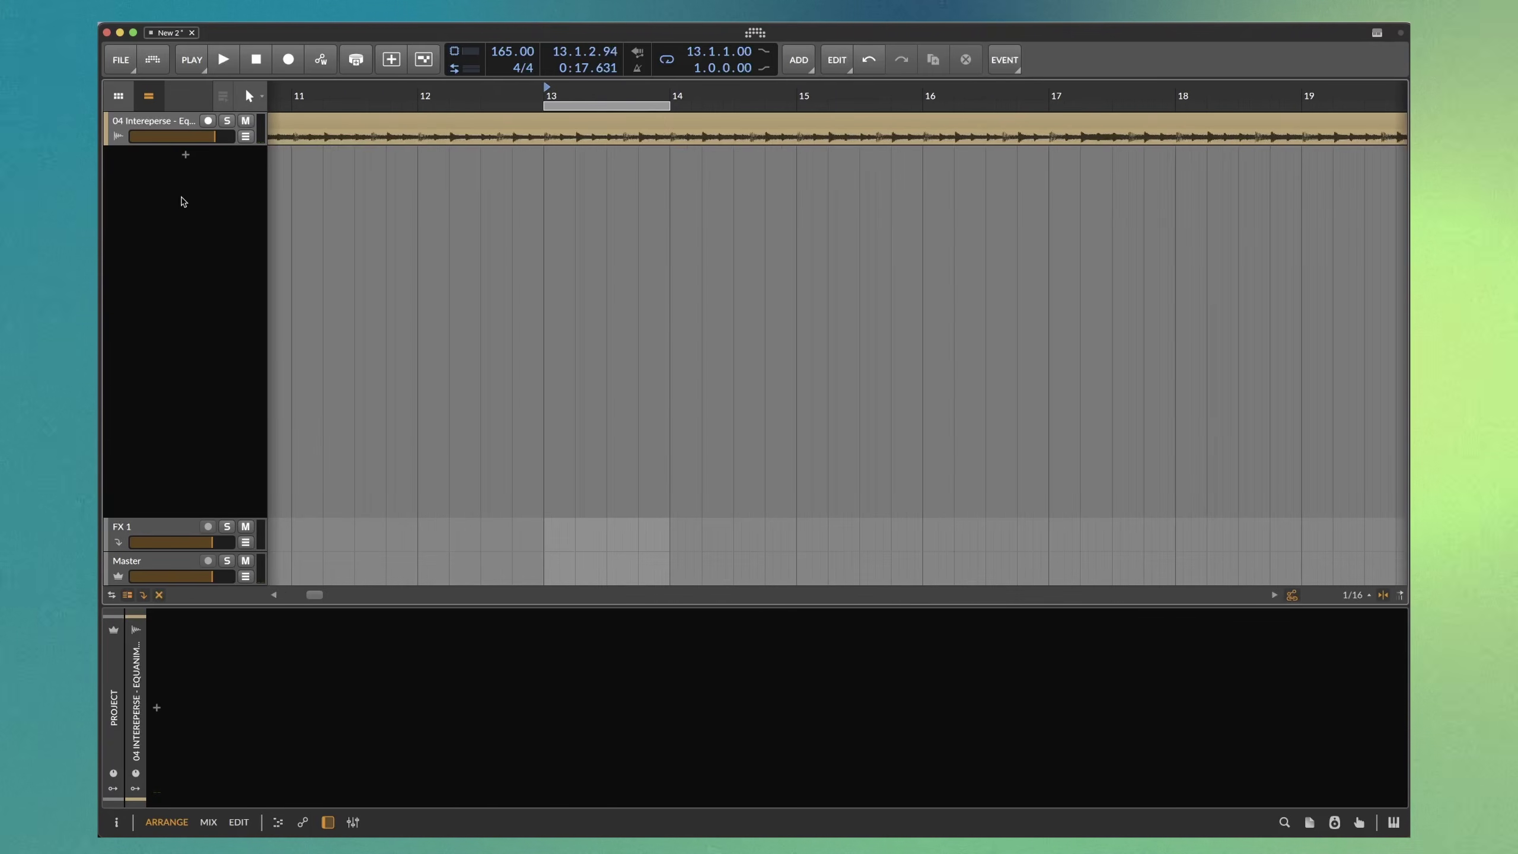
right_click(179, 200)
click(210, 214)
click(156, 707)
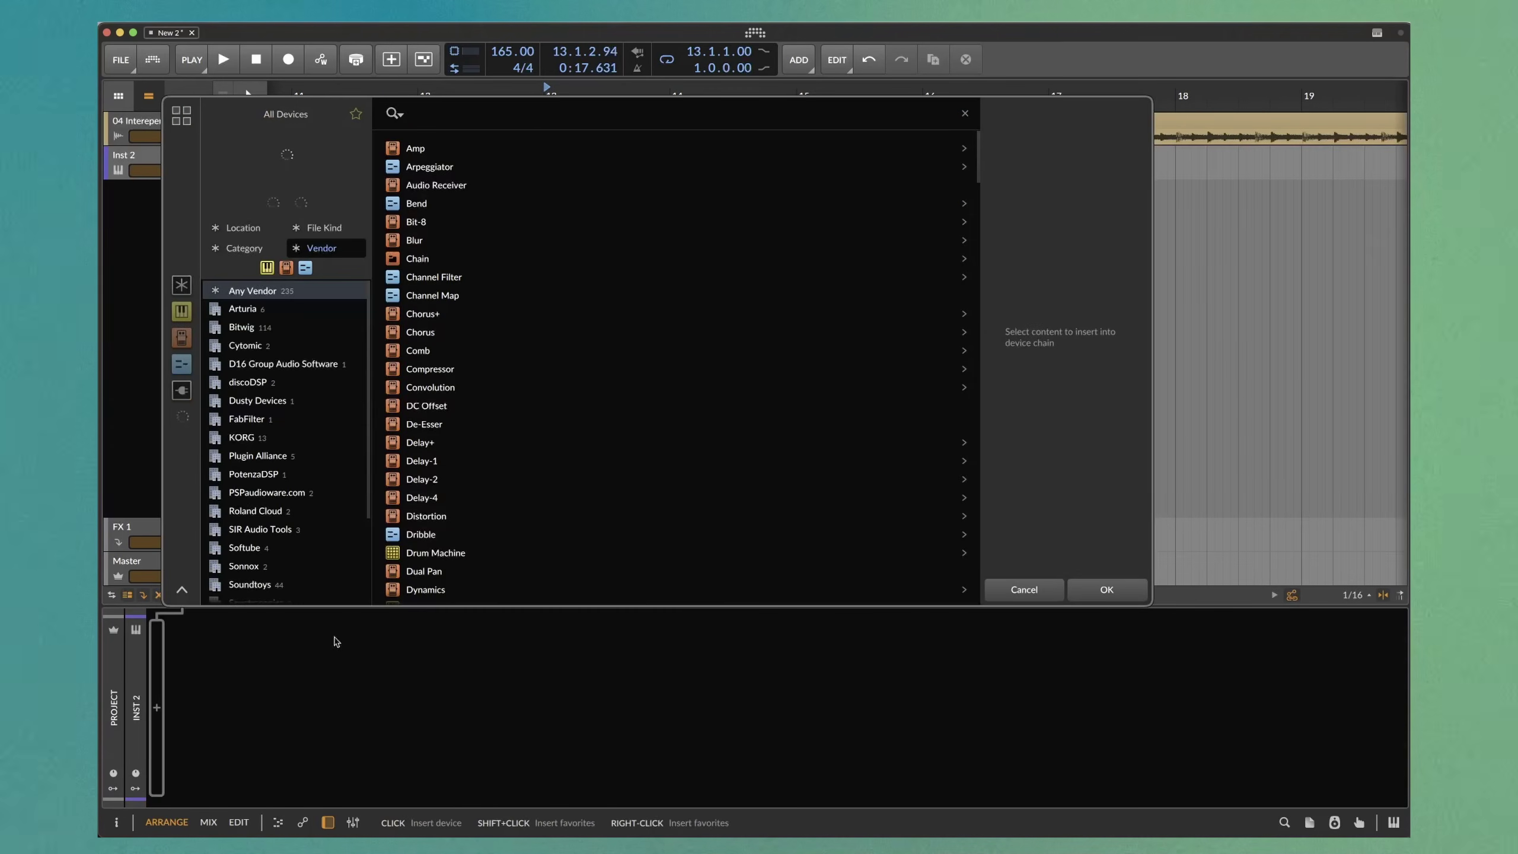
text(drum)
double_click(466, 156)
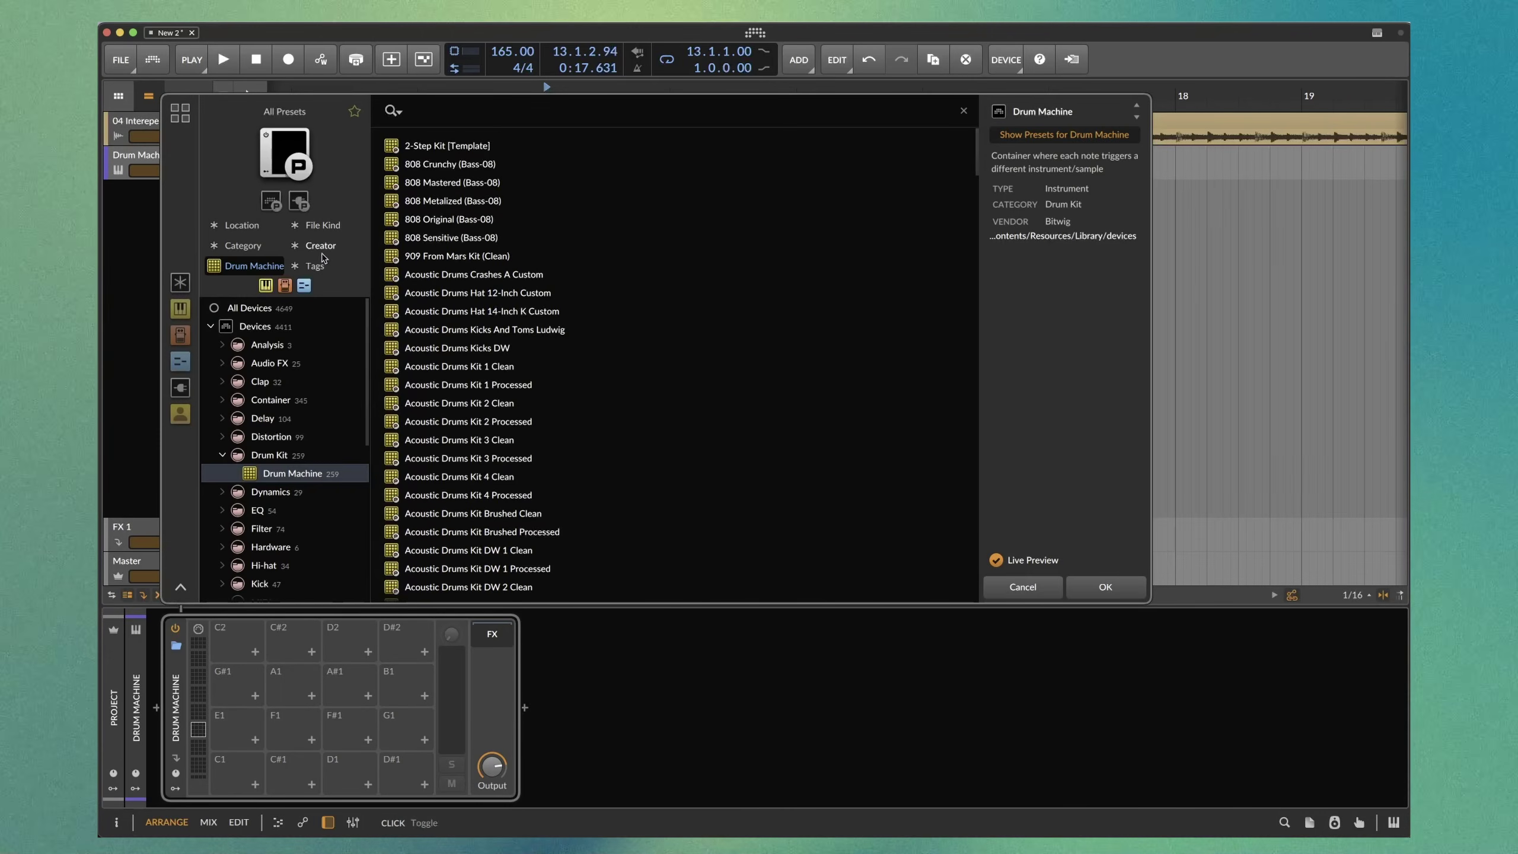
Filter the Drum Machine presets by the creator Thought-Forms and load the TF BEATS kit
click(320, 246)
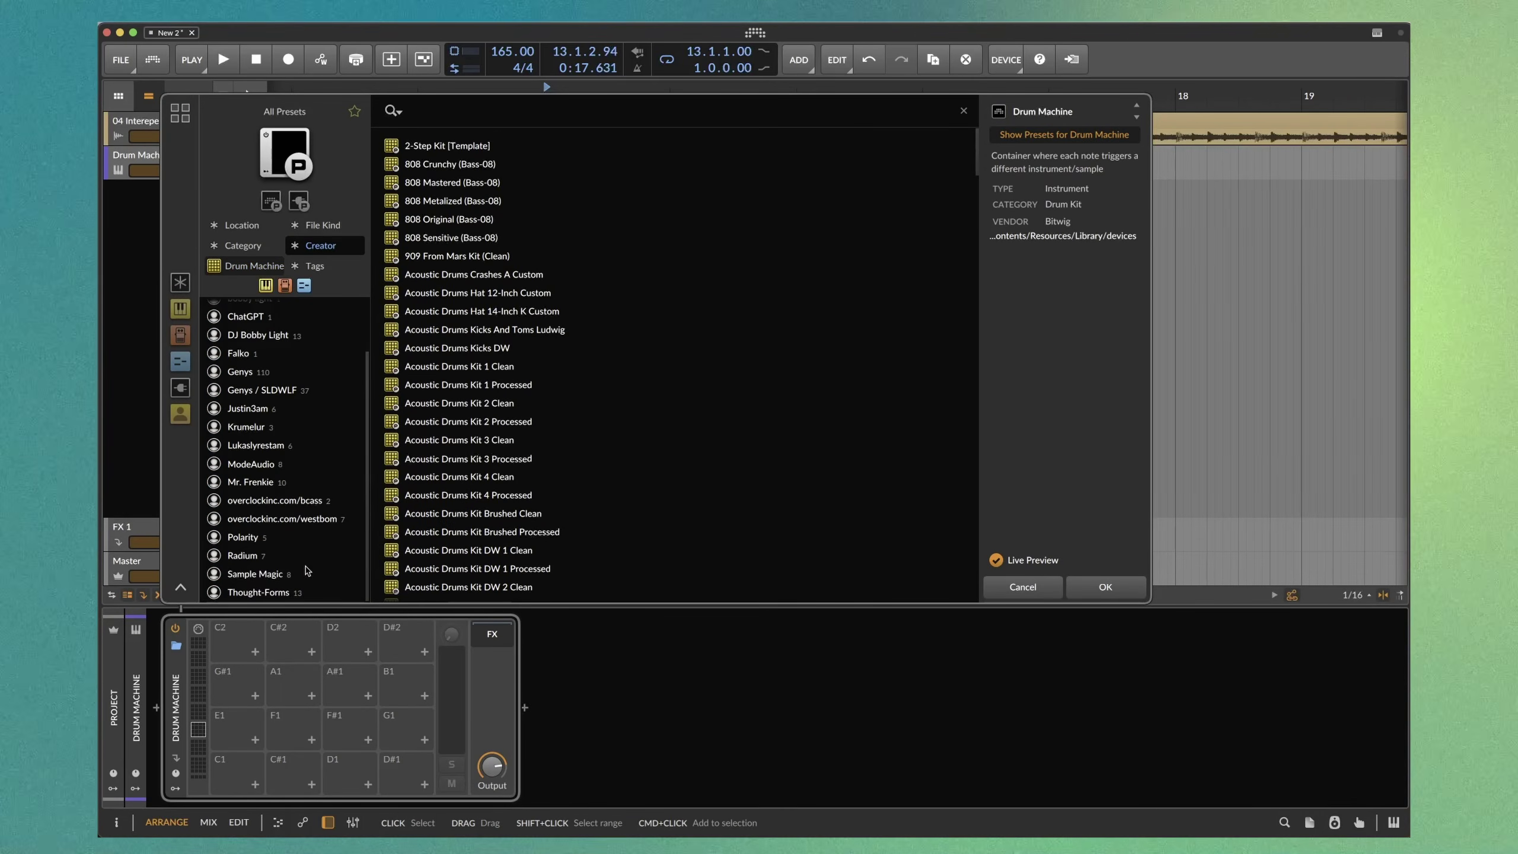
click(257, 592)
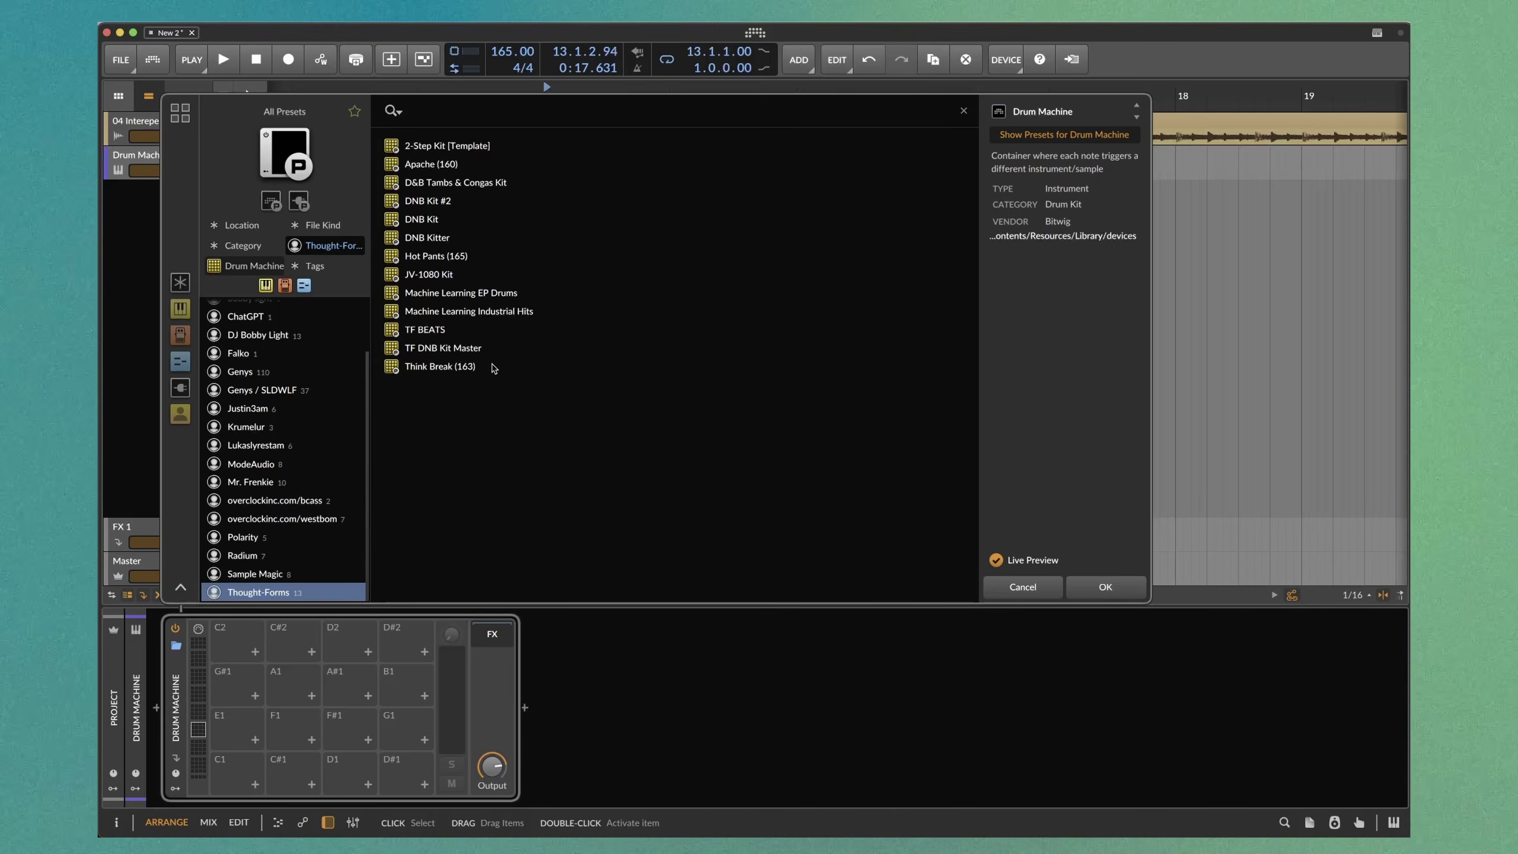
click(496, 330)
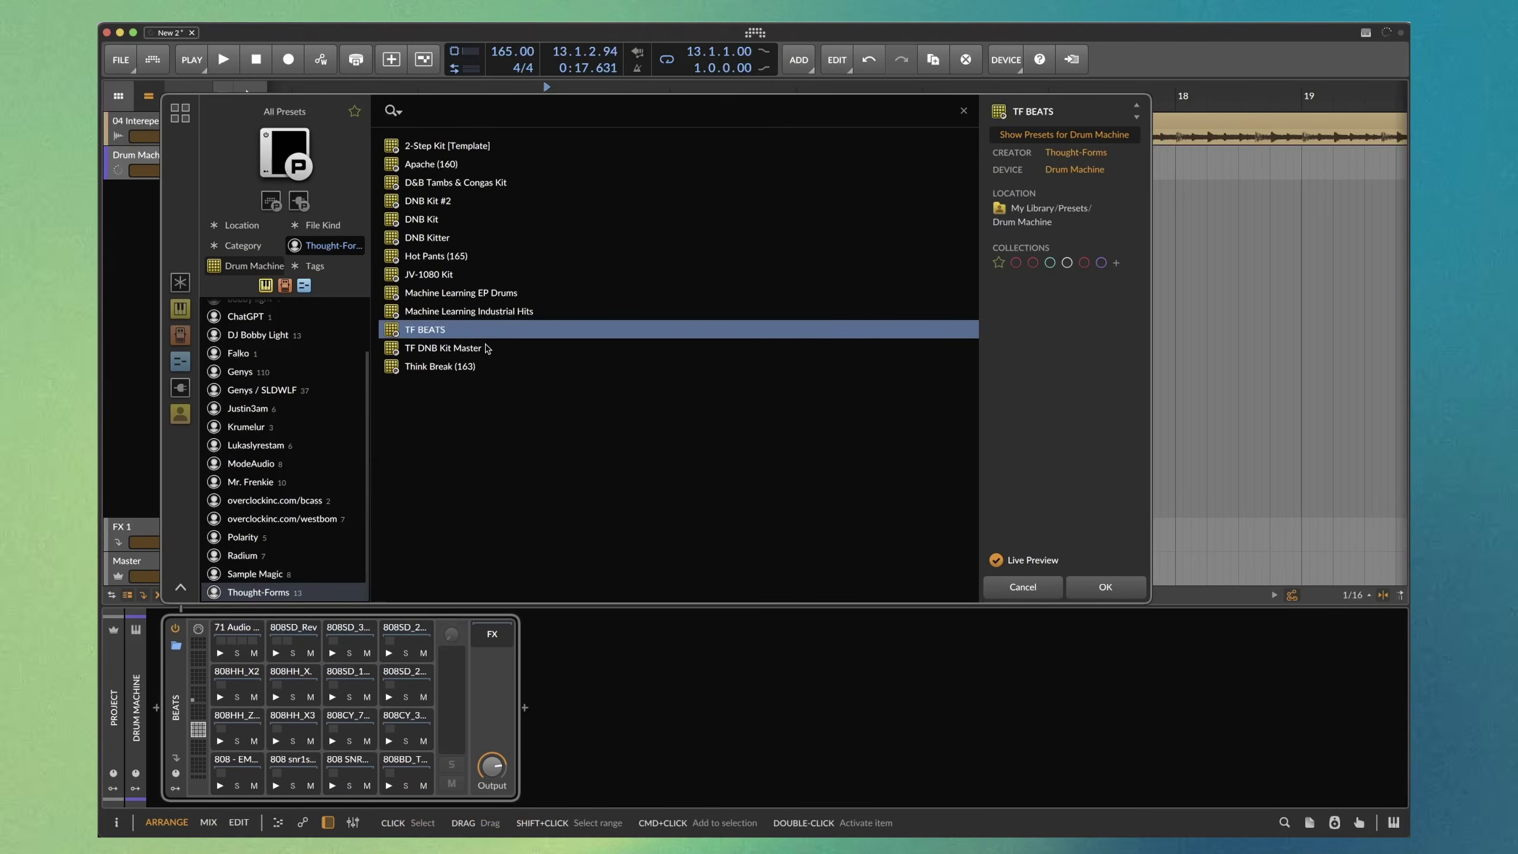
double_click(497, 330)
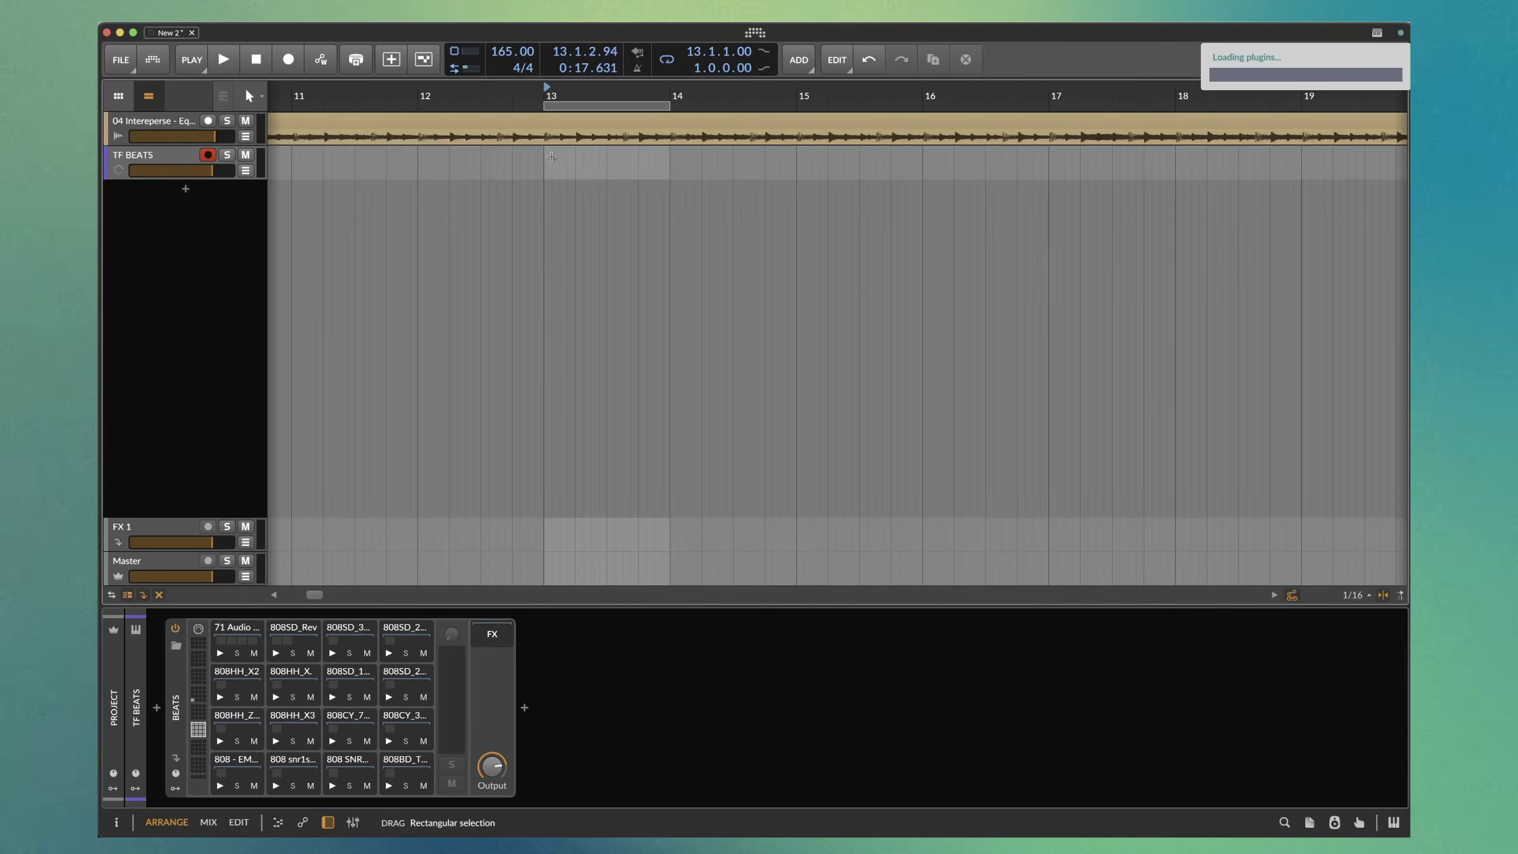
Create a one-bar clip at bar 13 on the TF BEATS track and enlarge the Equanimity track again
double_click(572, 158)
key(space)
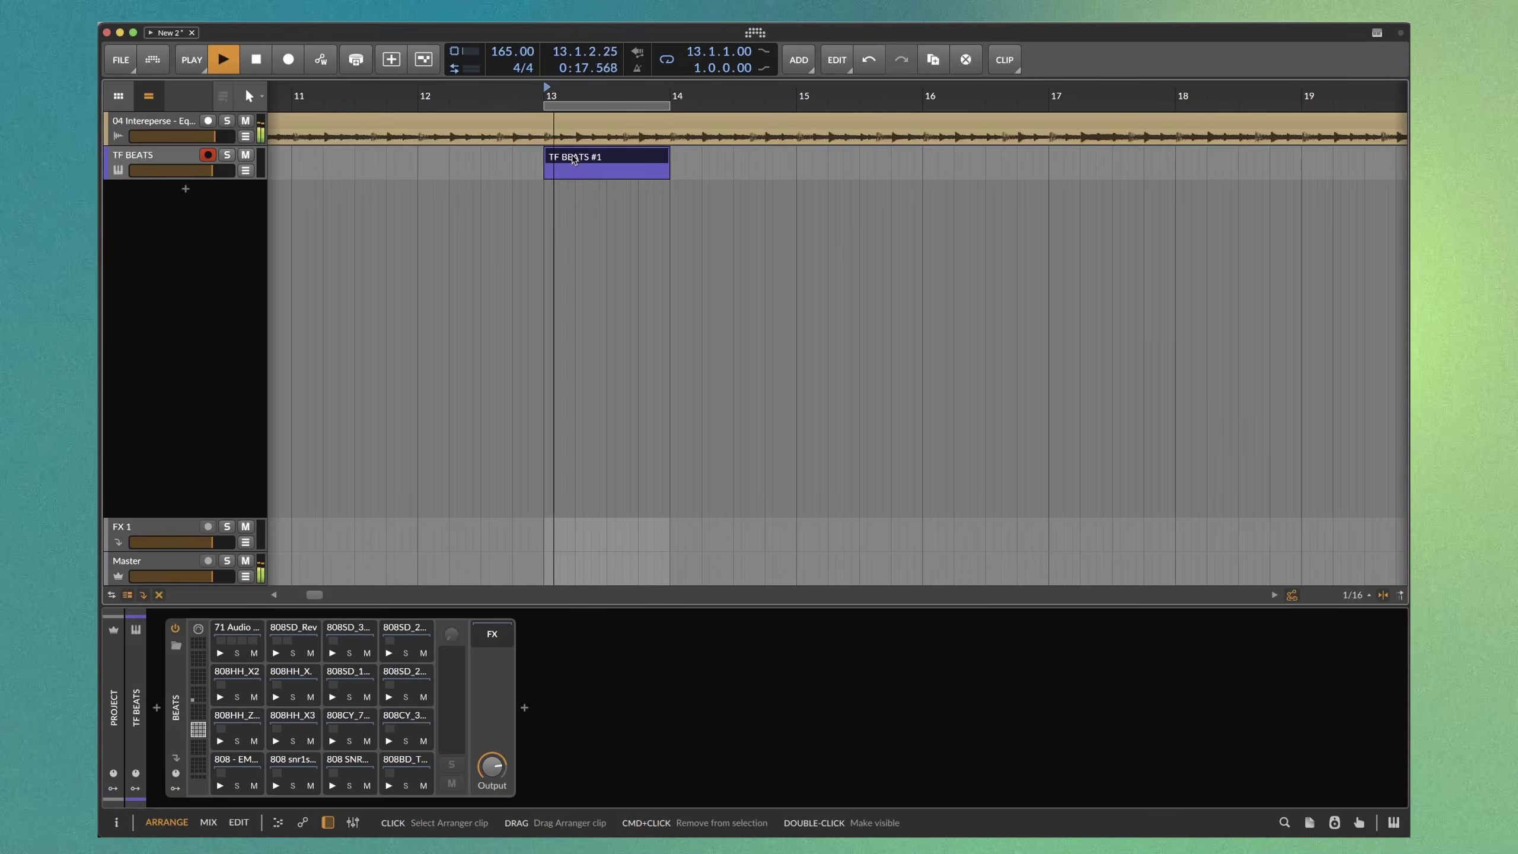
key(space)
drag(194, 146, 195, 211)
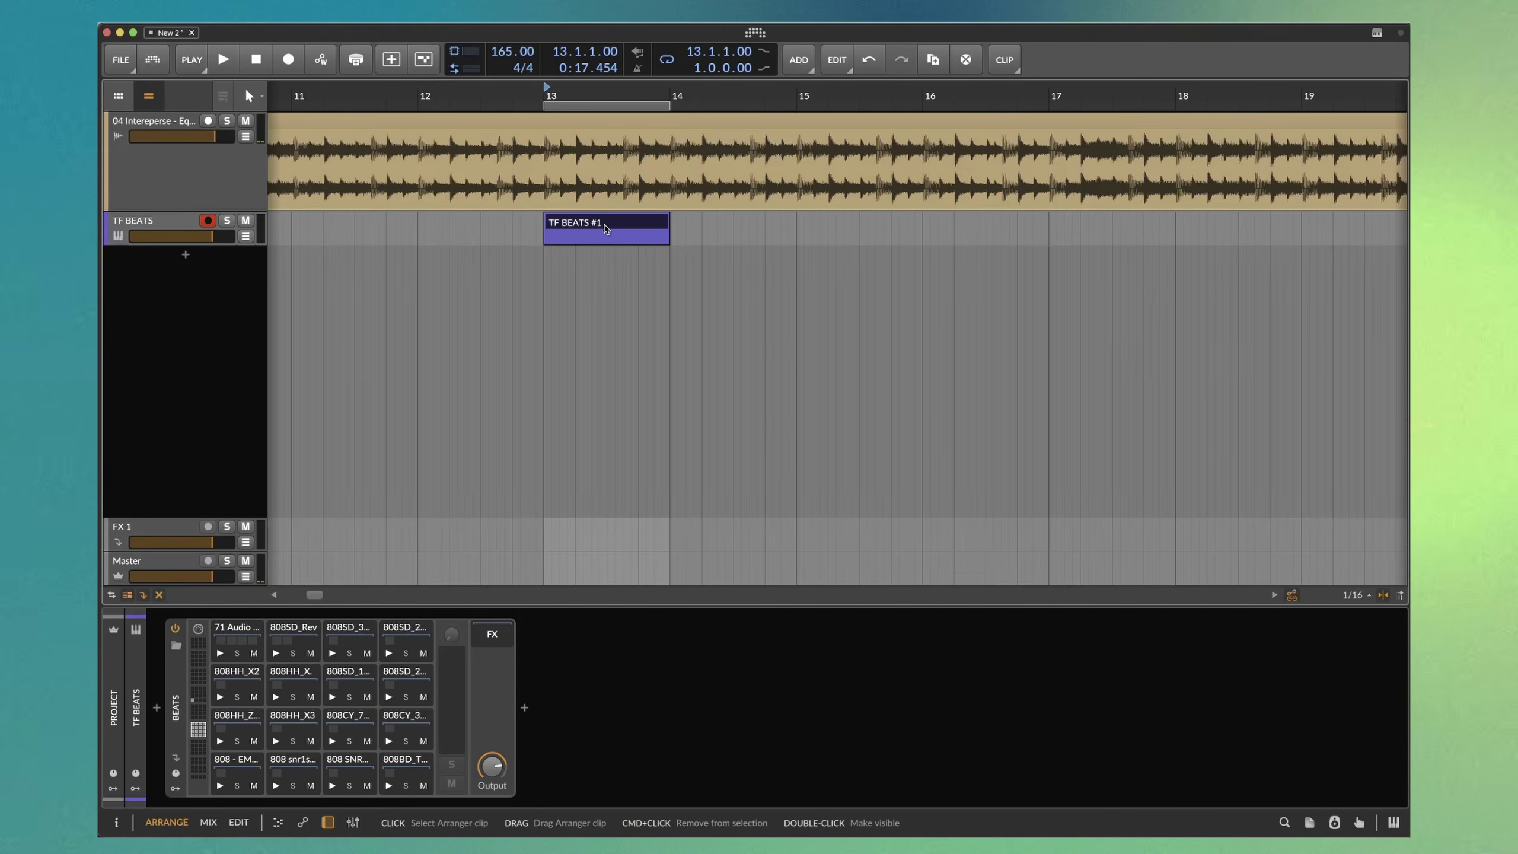
Open the TF BEATS clip for editing, audition the two lowest drum samples, and add a C1 note at 1.1
double_click(606, 228)
click(231, 348)
click(231, 333)
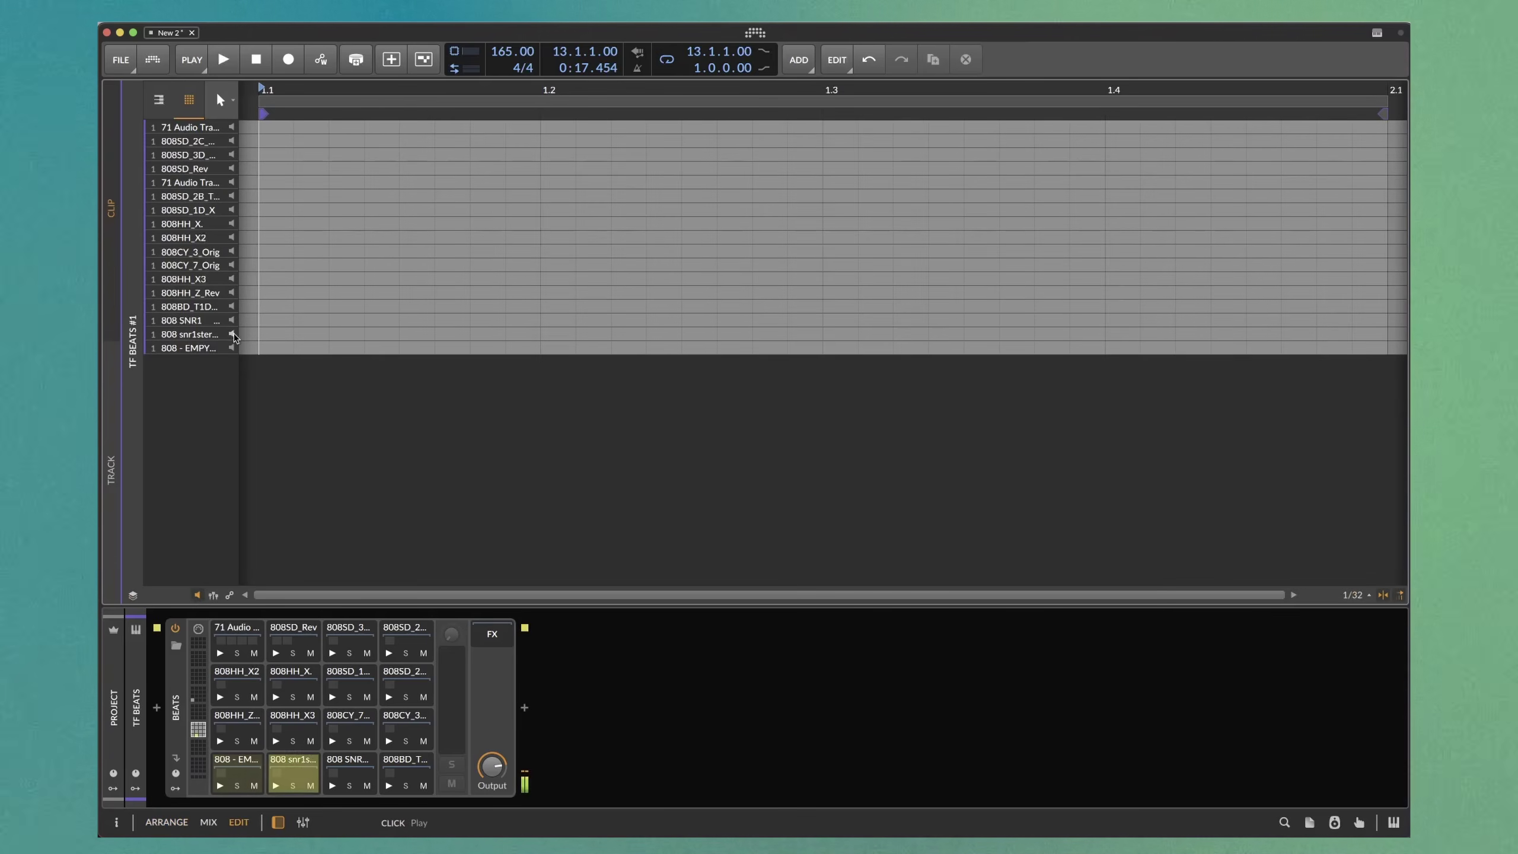
double_click(276, 347)
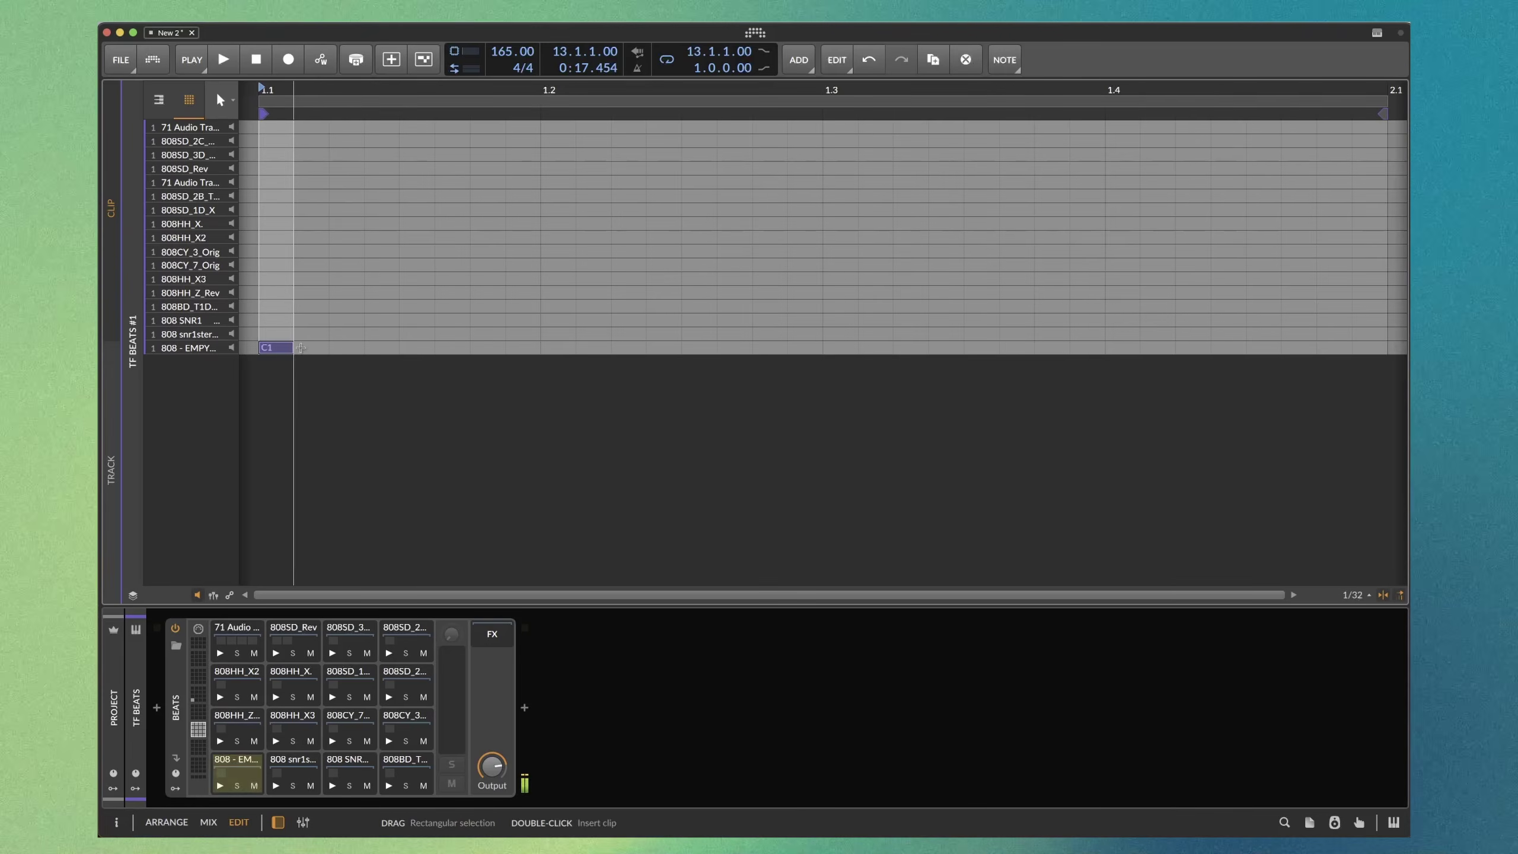
Add a second C1 note at 1.3.3, lengthen the first C1 note to an eighth, and play the pattern
key(space)
scroll(455, 264, down, 3)
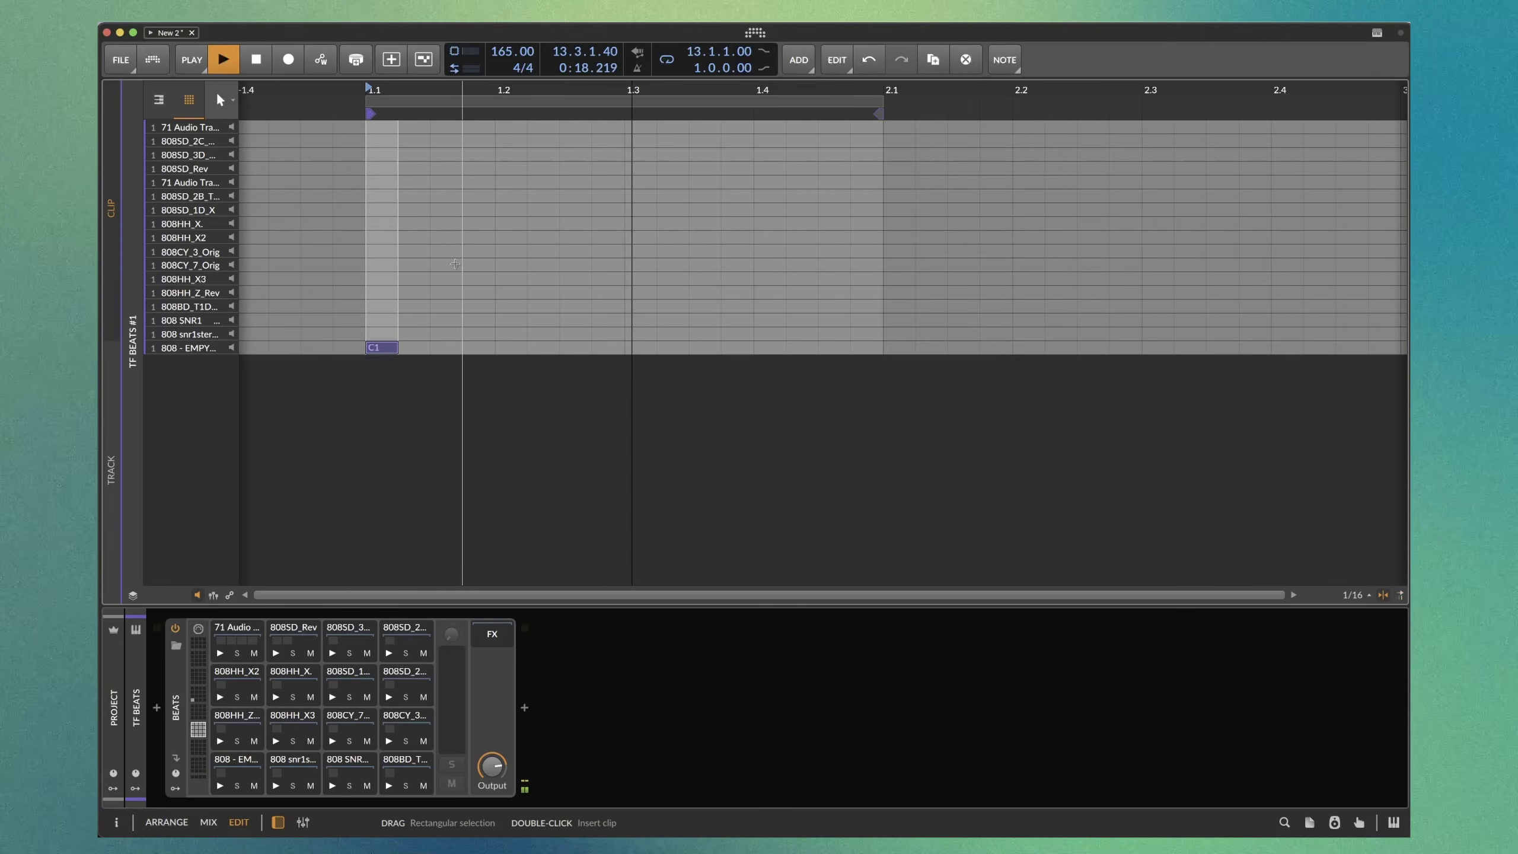
key(space)
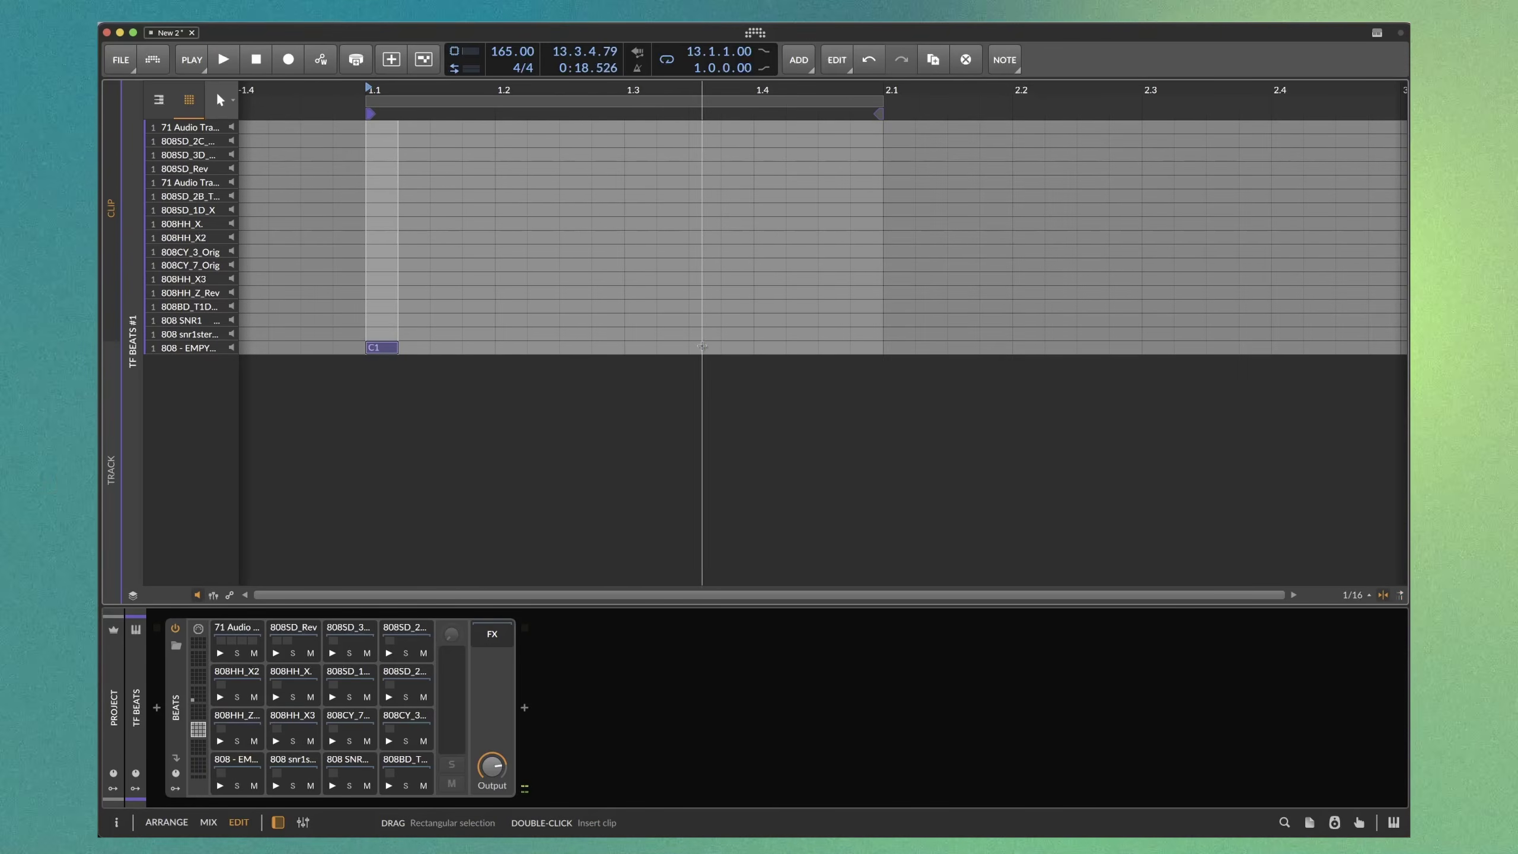
double_click(702, 346)
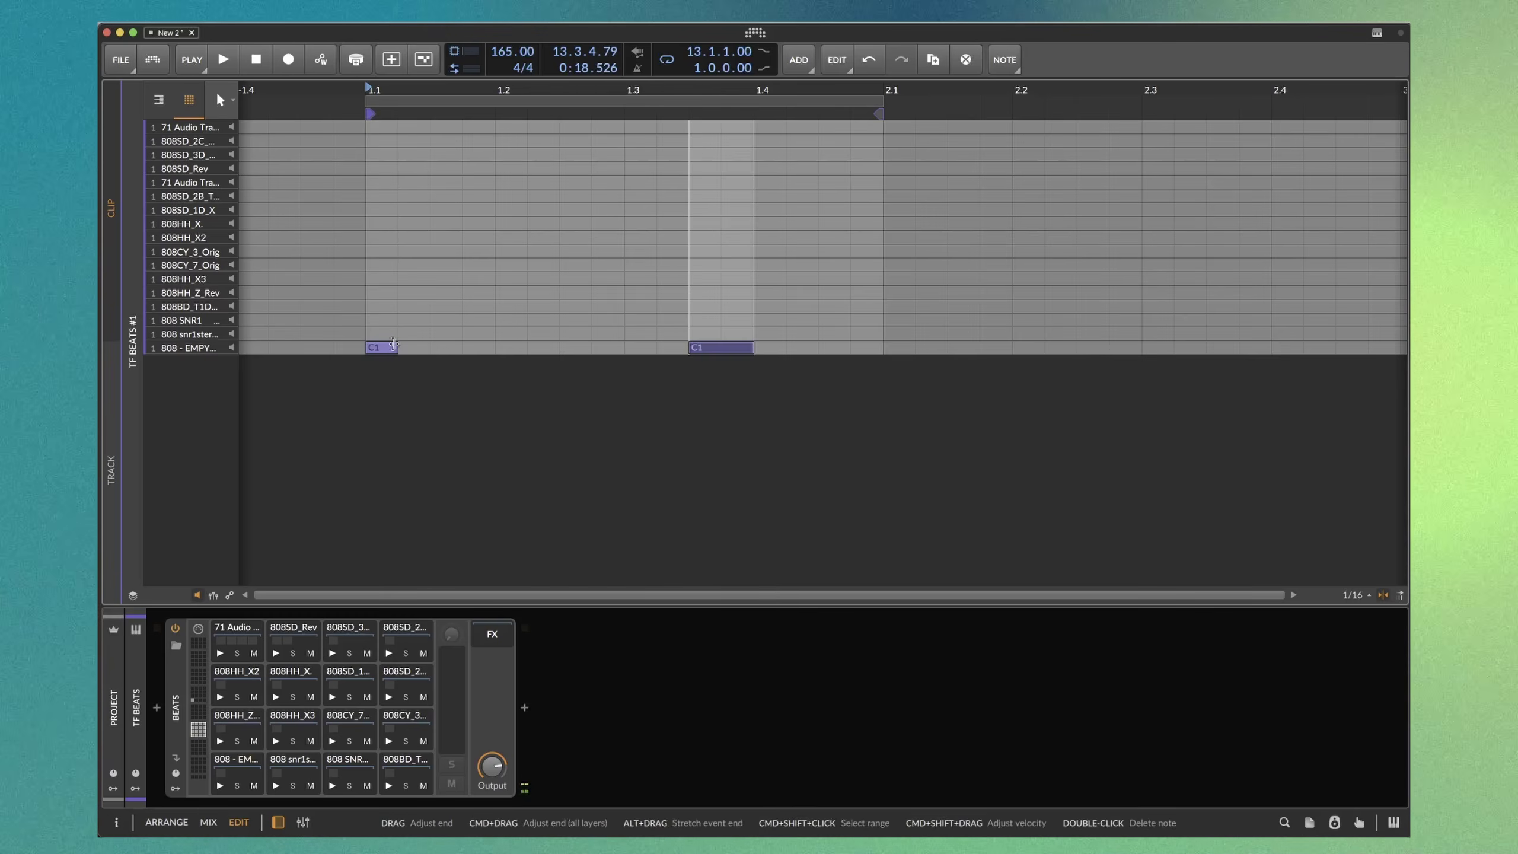
drag(394, 346, 430, 346)
key(space)
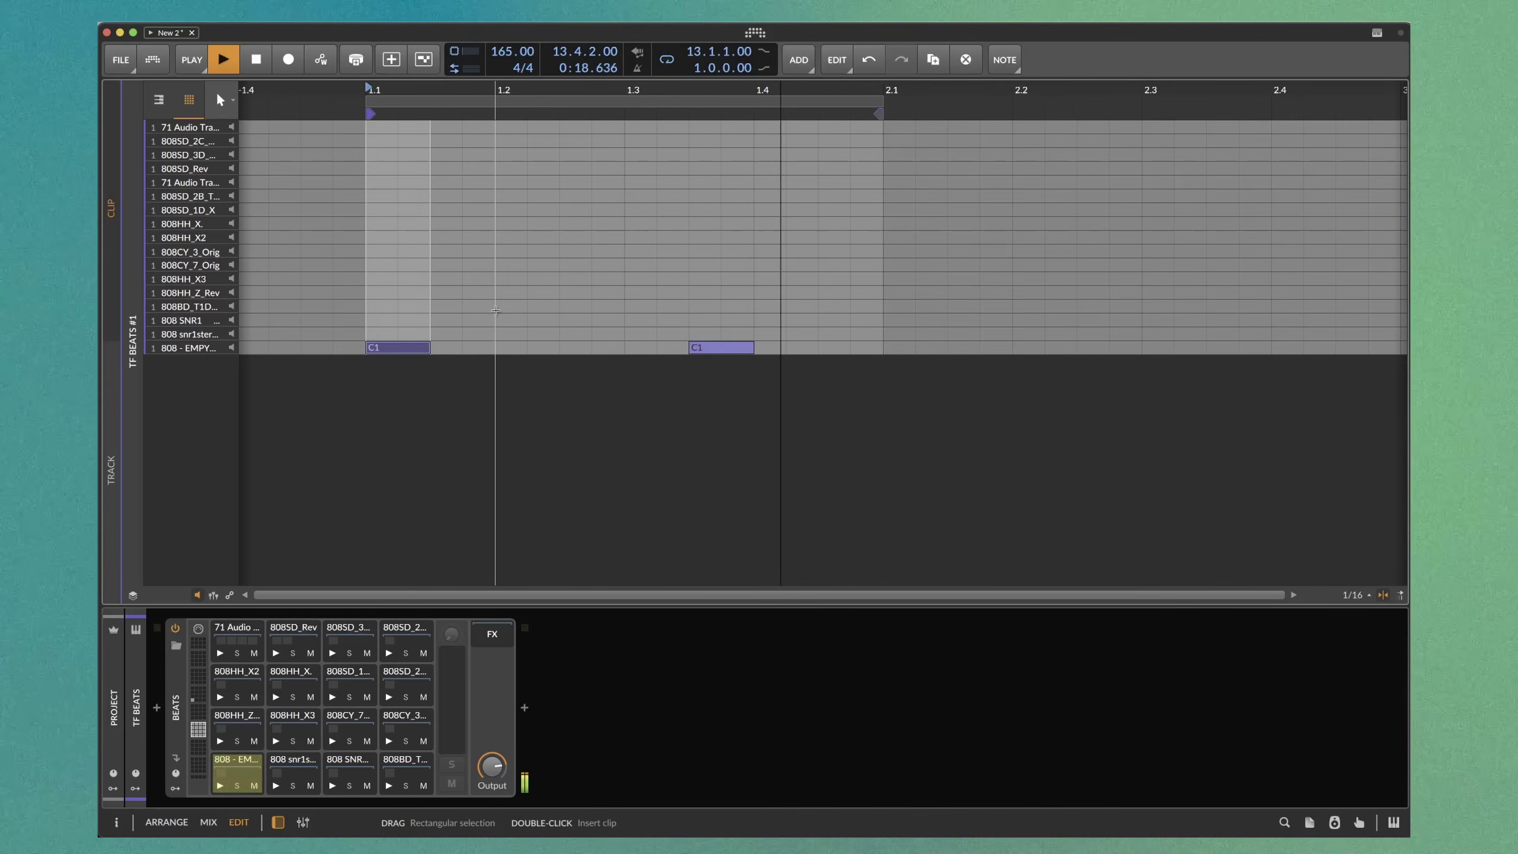
key(space)
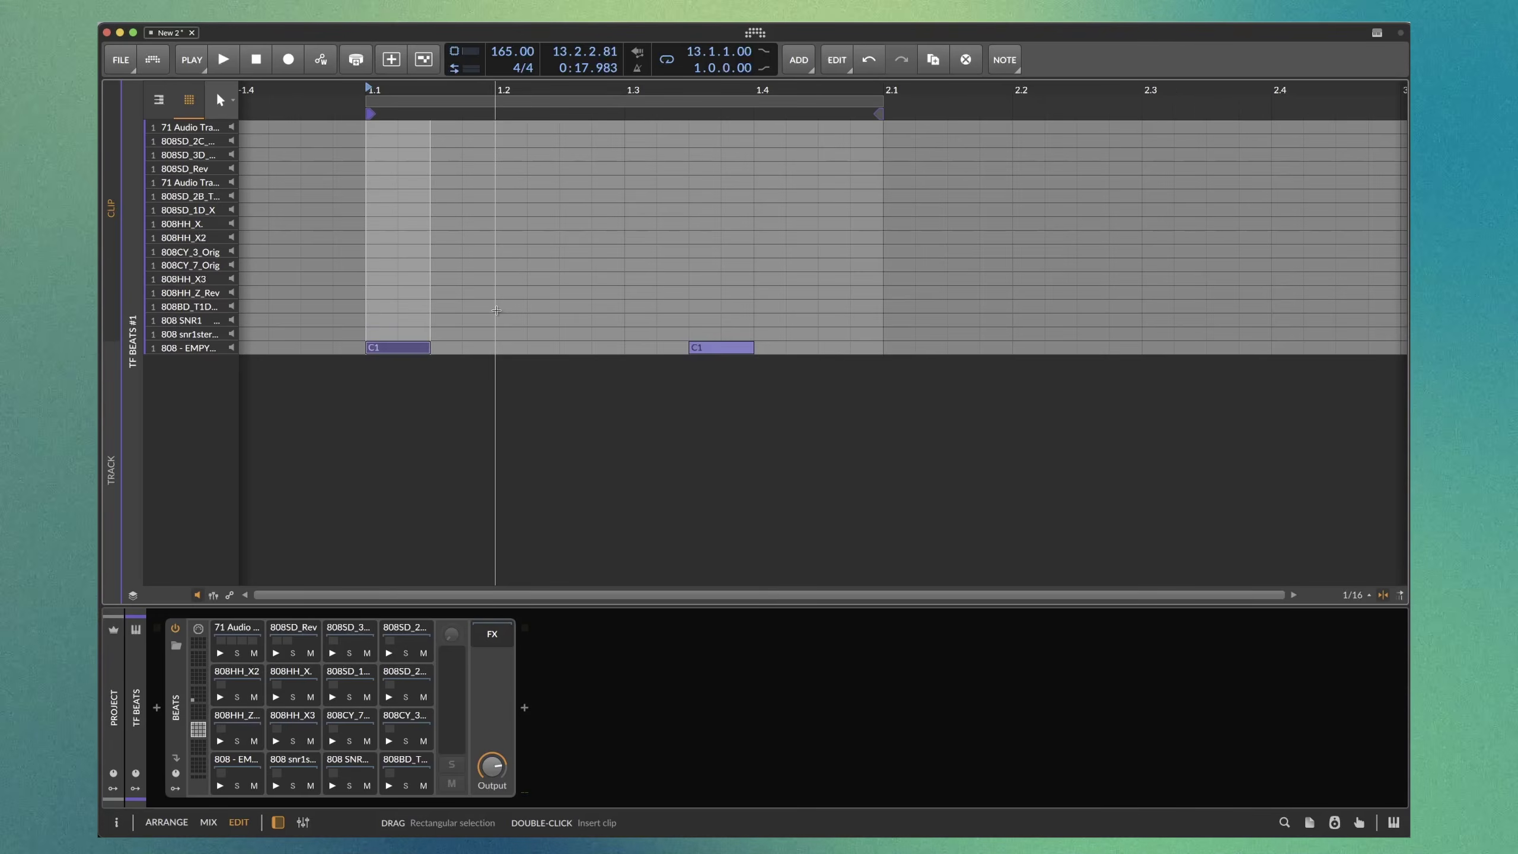
Return to the arrangement and play it with Equanimity muted, then with TF BEATS muted instead, to compare the kick rhythms
key(alt+1)
key(space)
click(246, 121)
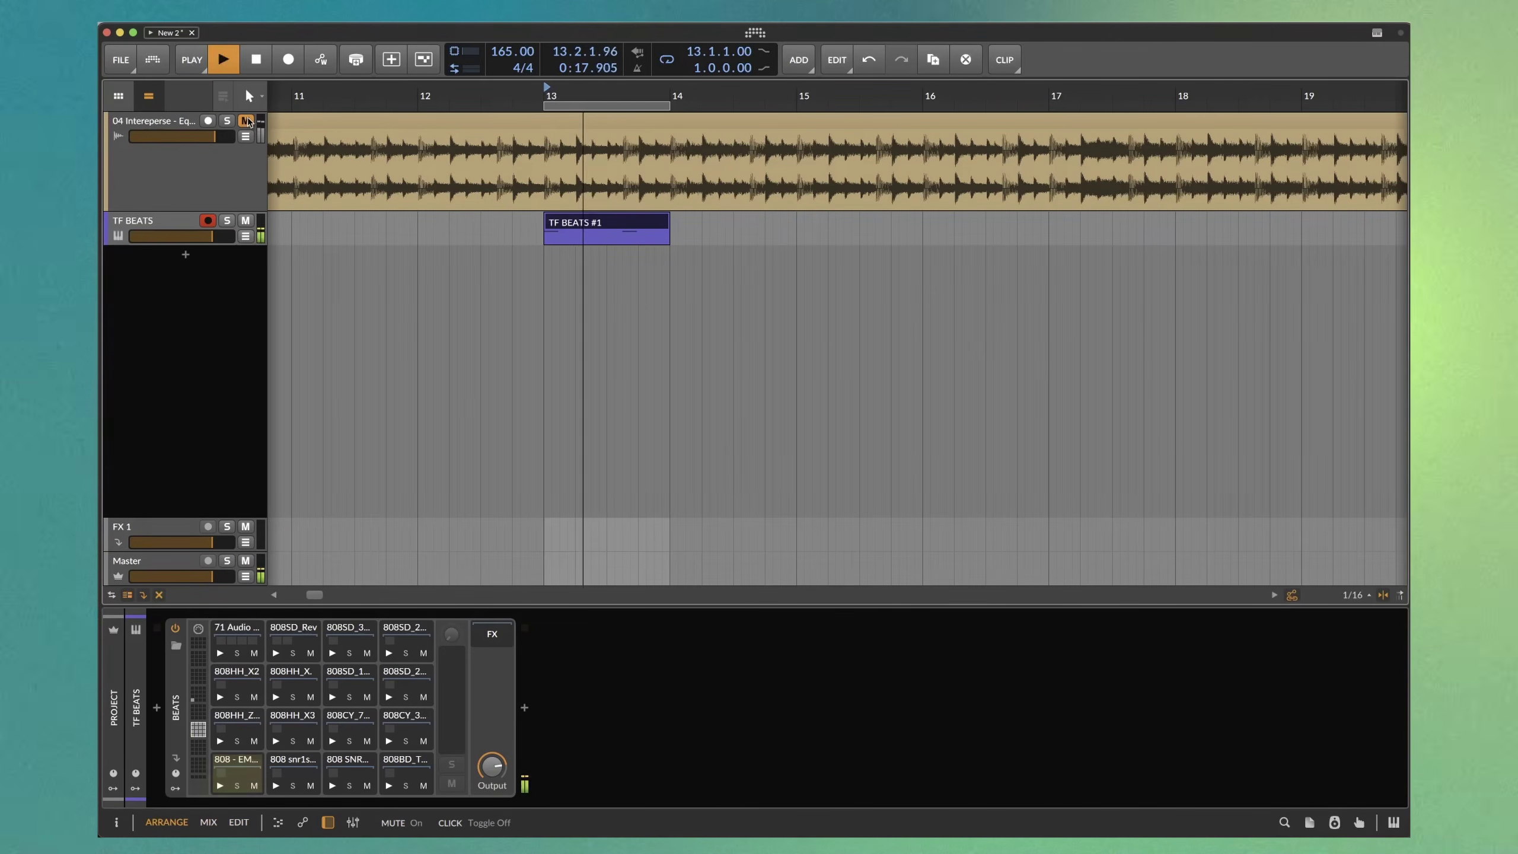
click(245, 121)
click(245, 220)
key(space)
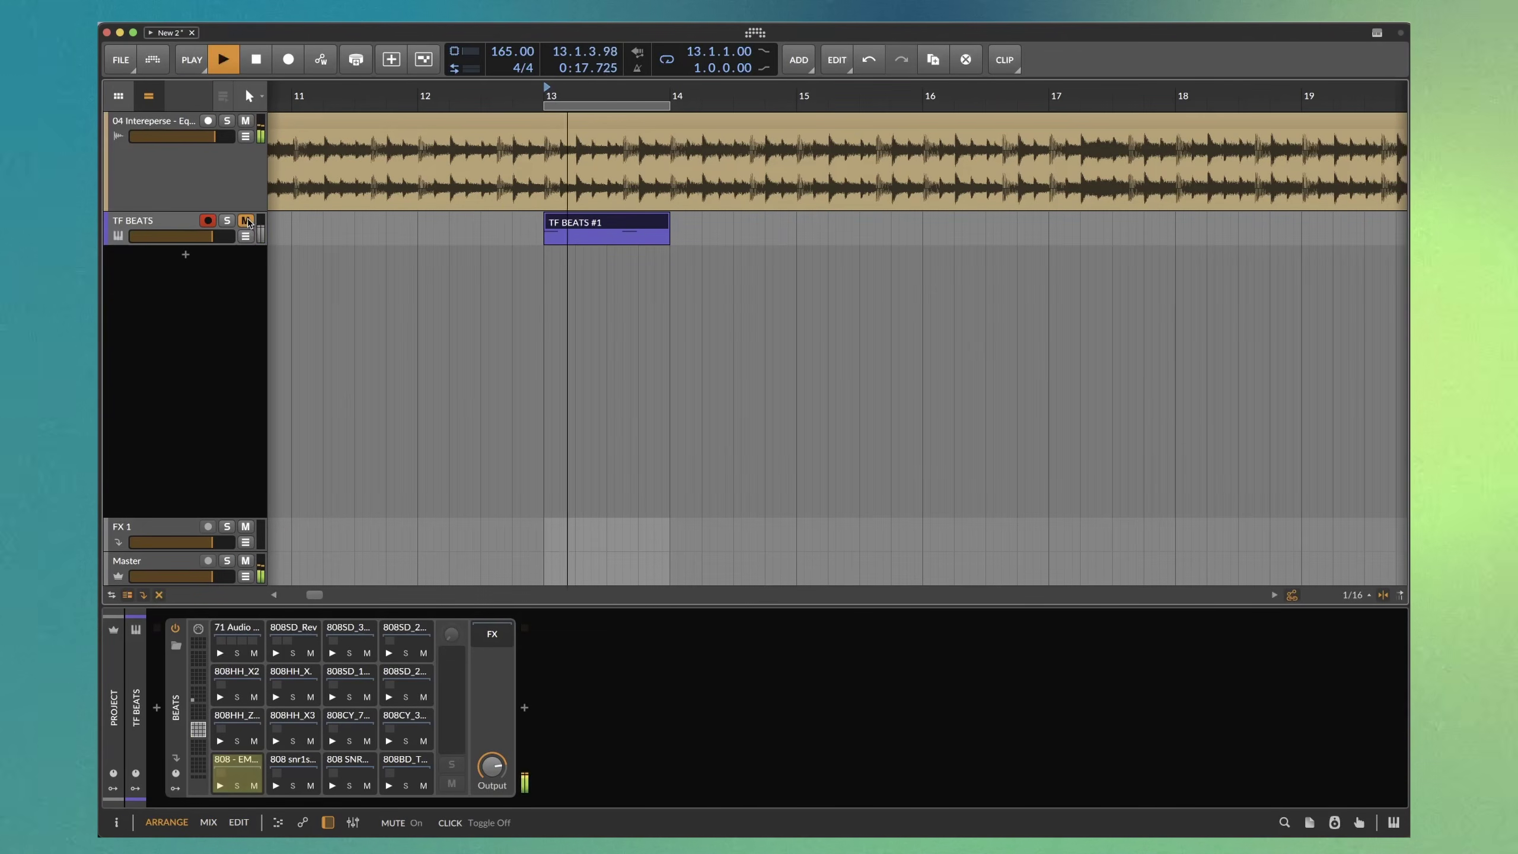
key(space)
Zoom the arrangement to the TF BEATS clip and increase the height of both the TF BEATS and Equanimity tracks
key(z)
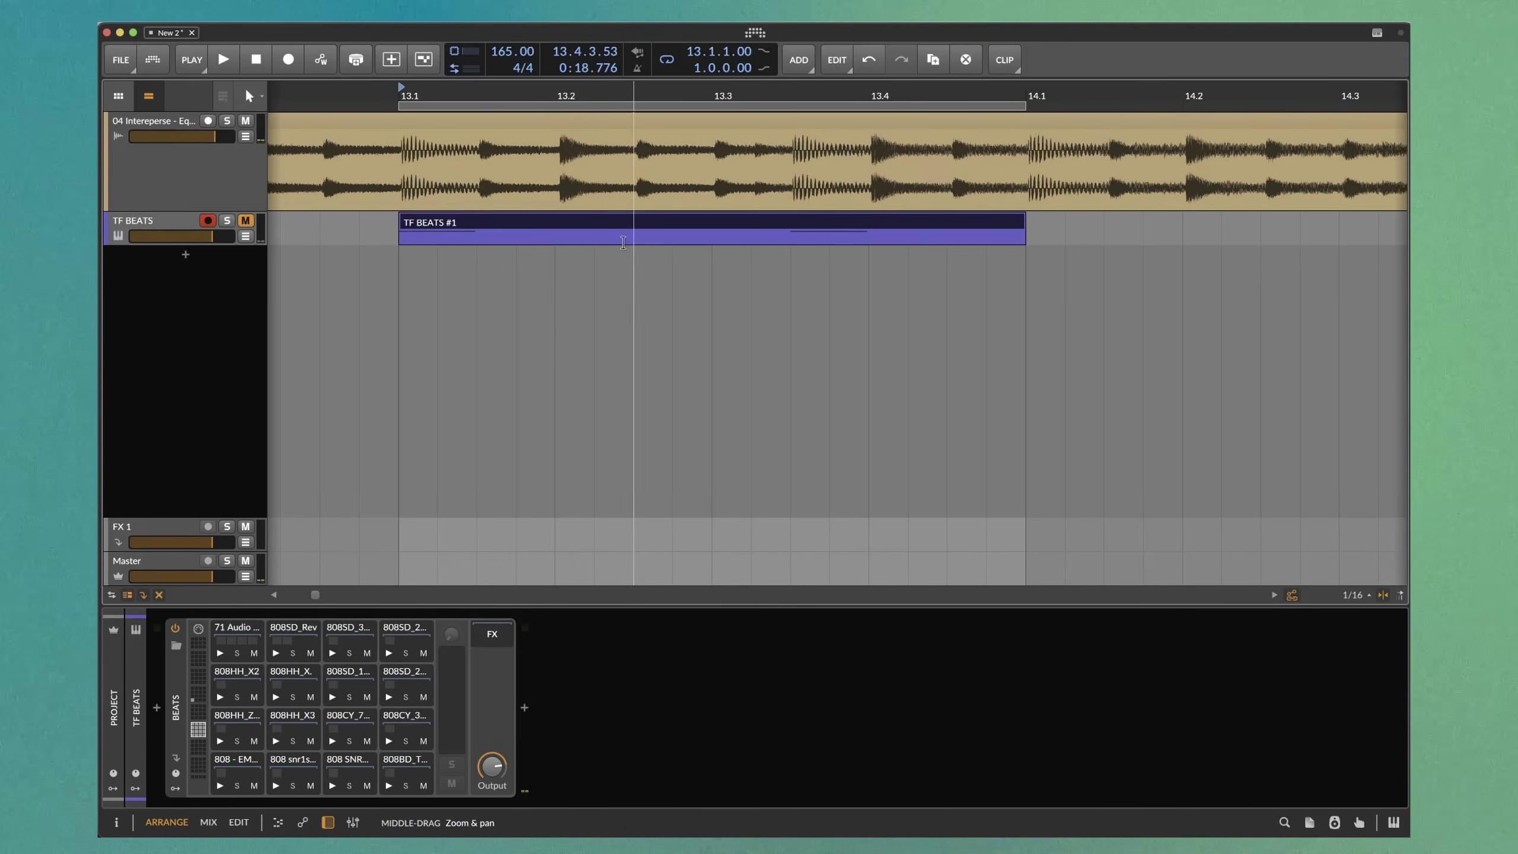
drag(230, 242, 230, 371)
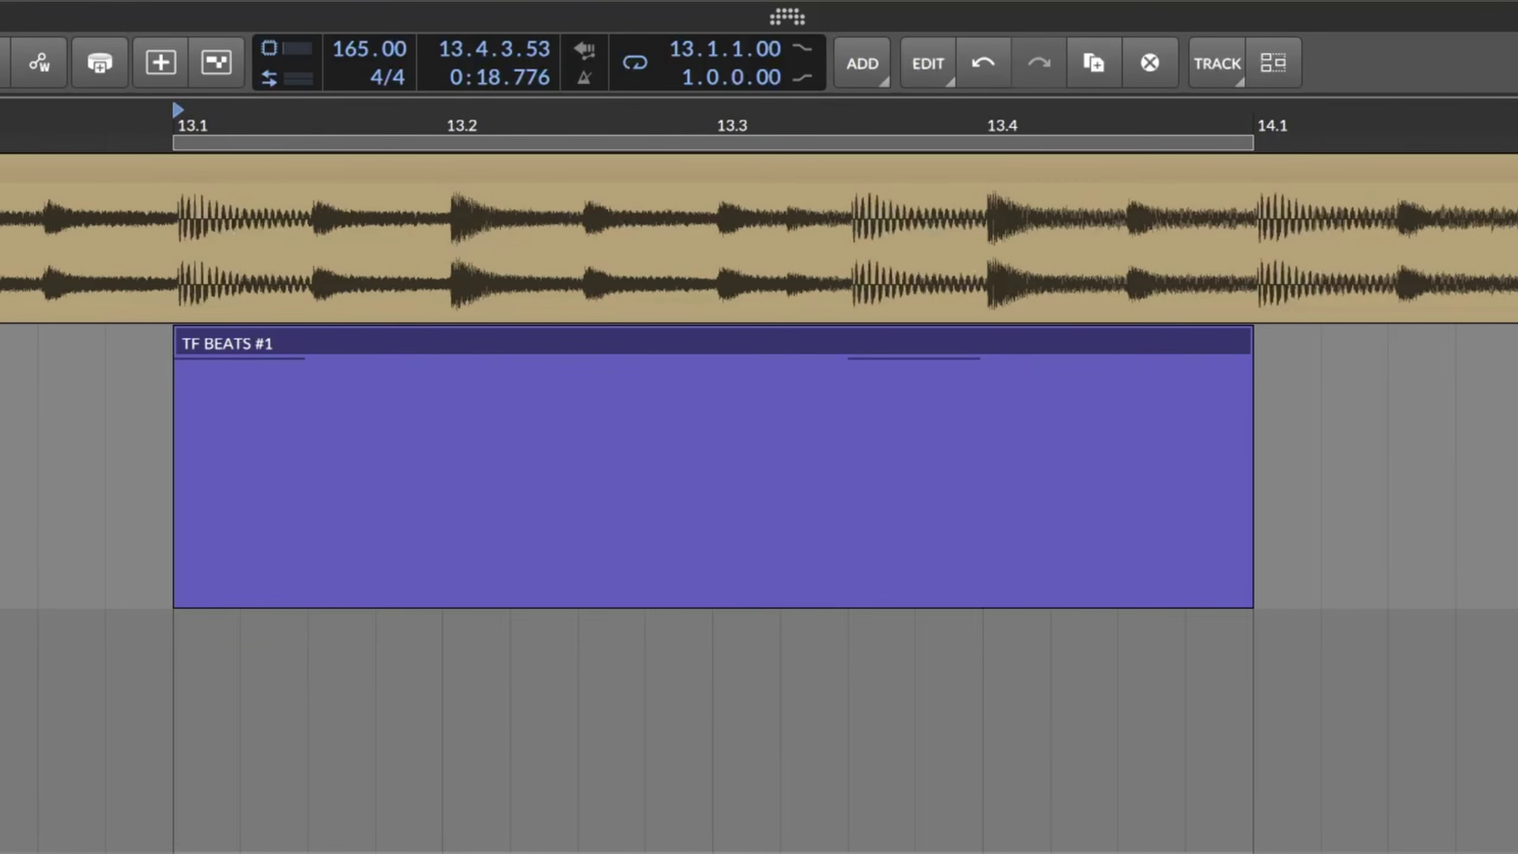
drag(152, 323, 152, 520)
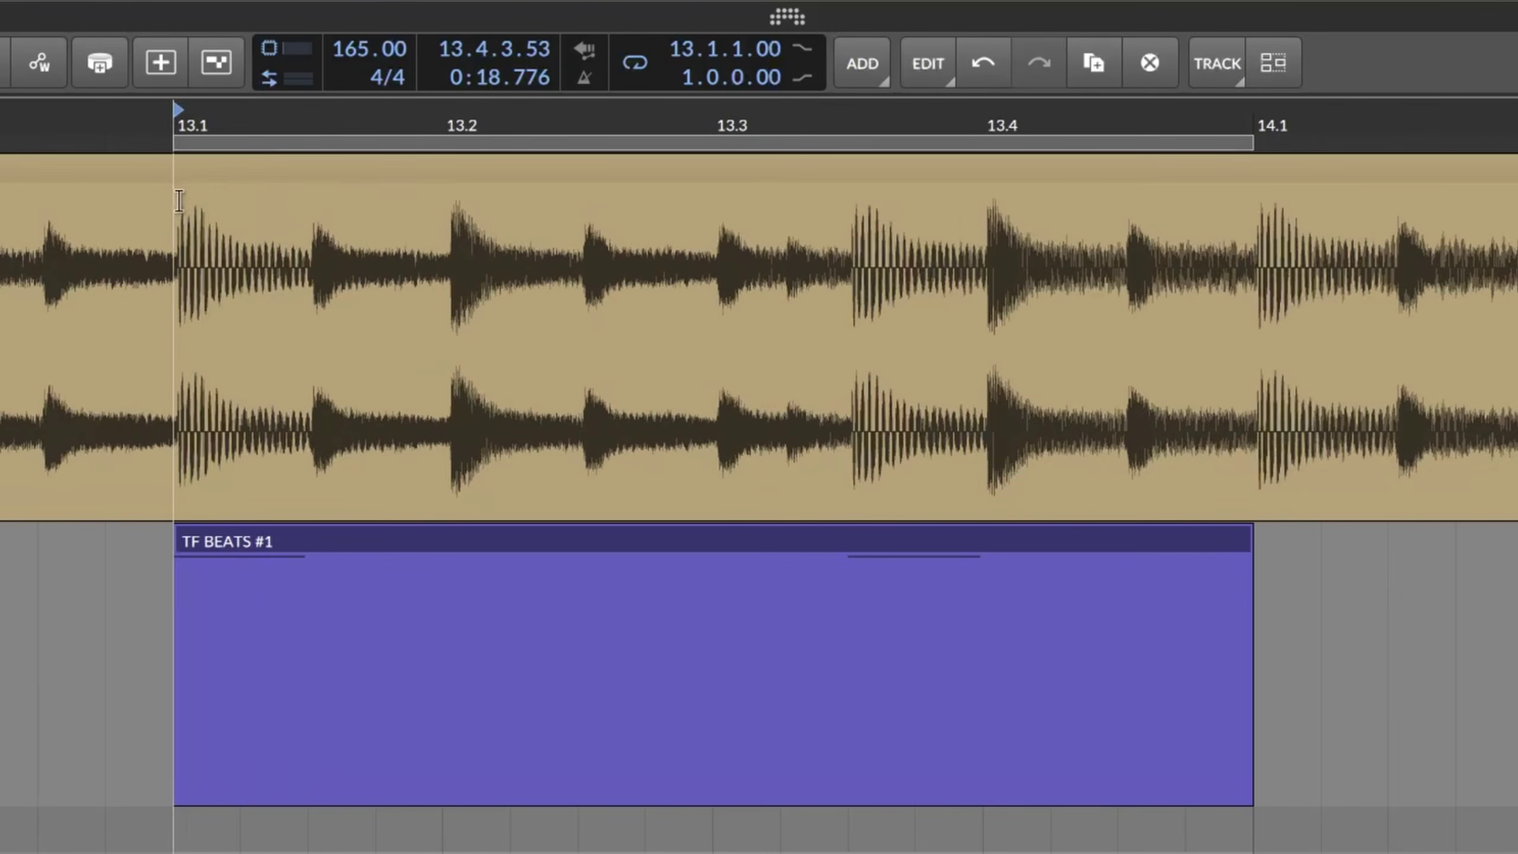
Examine the kick hits at 13.1 and 13.3.3 in the Equanimity waveform, and listen to the reference bar
drag(179, 214, 307, 223)
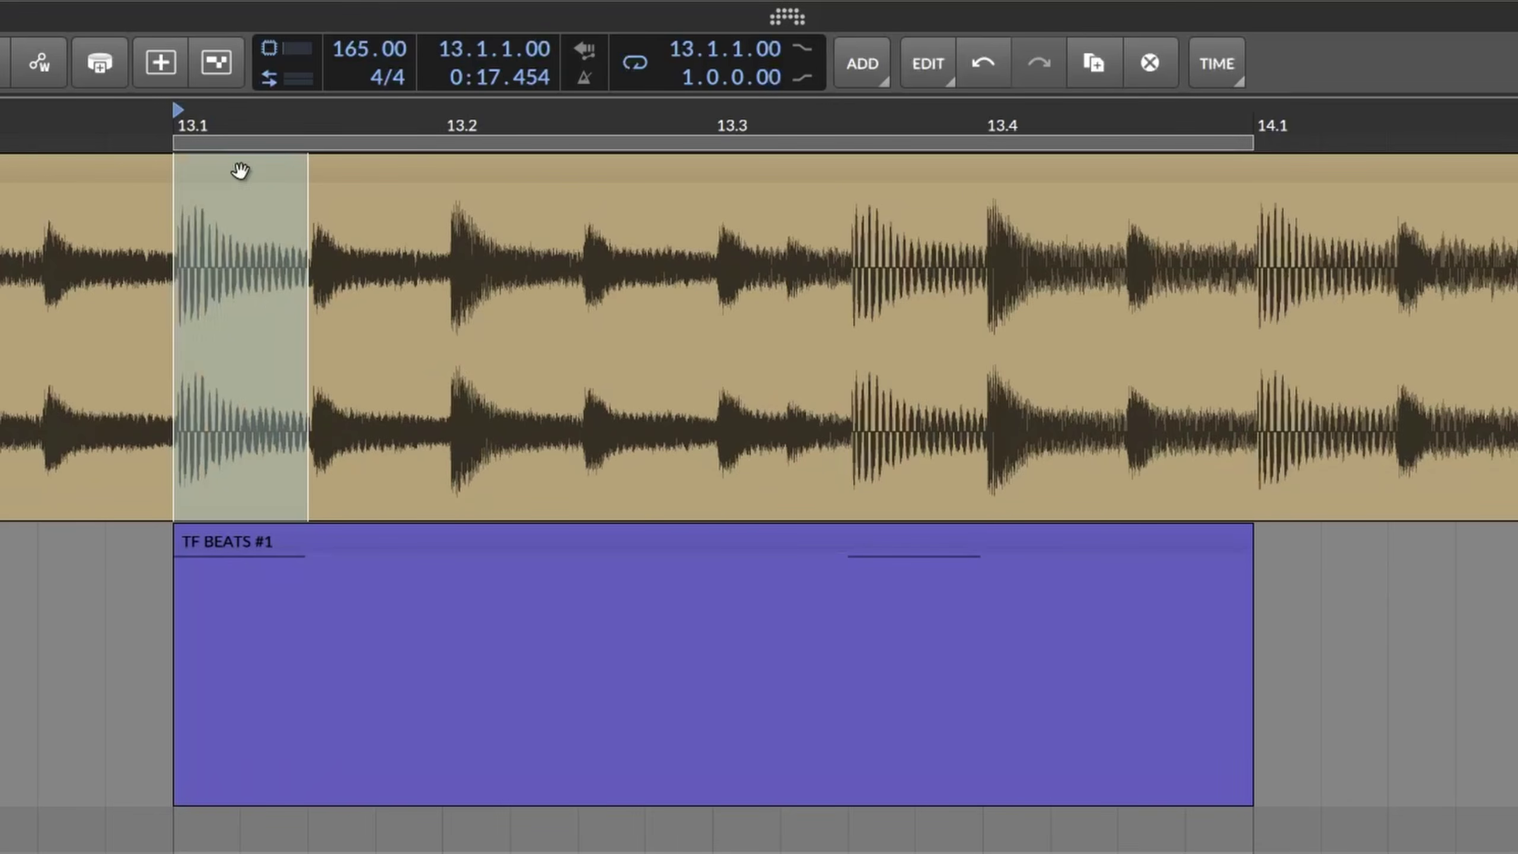
click(197, 108)
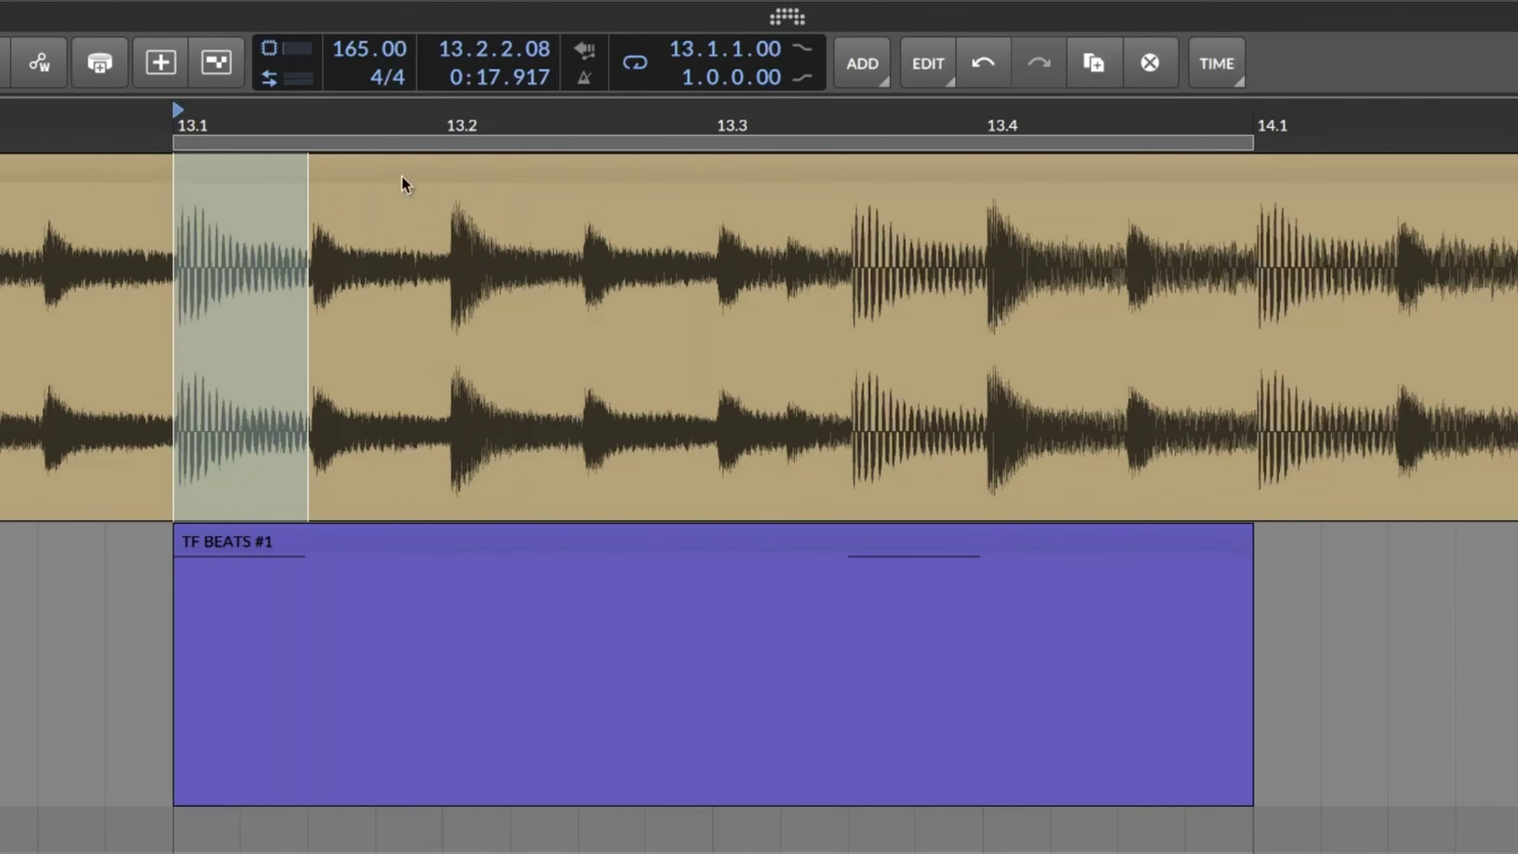
drag(850, 223, 982, 238)
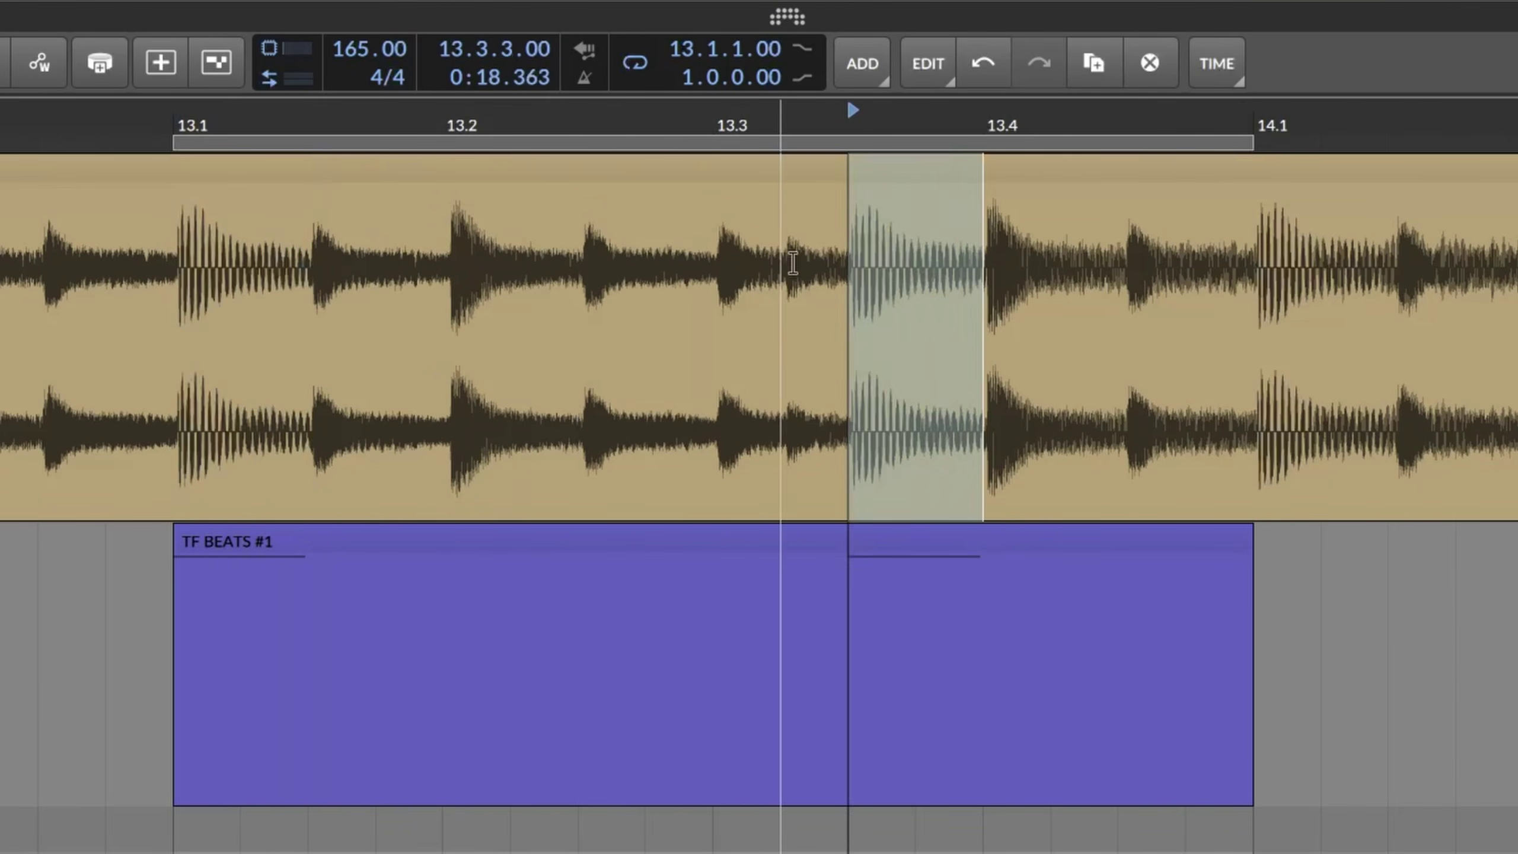
key(space)
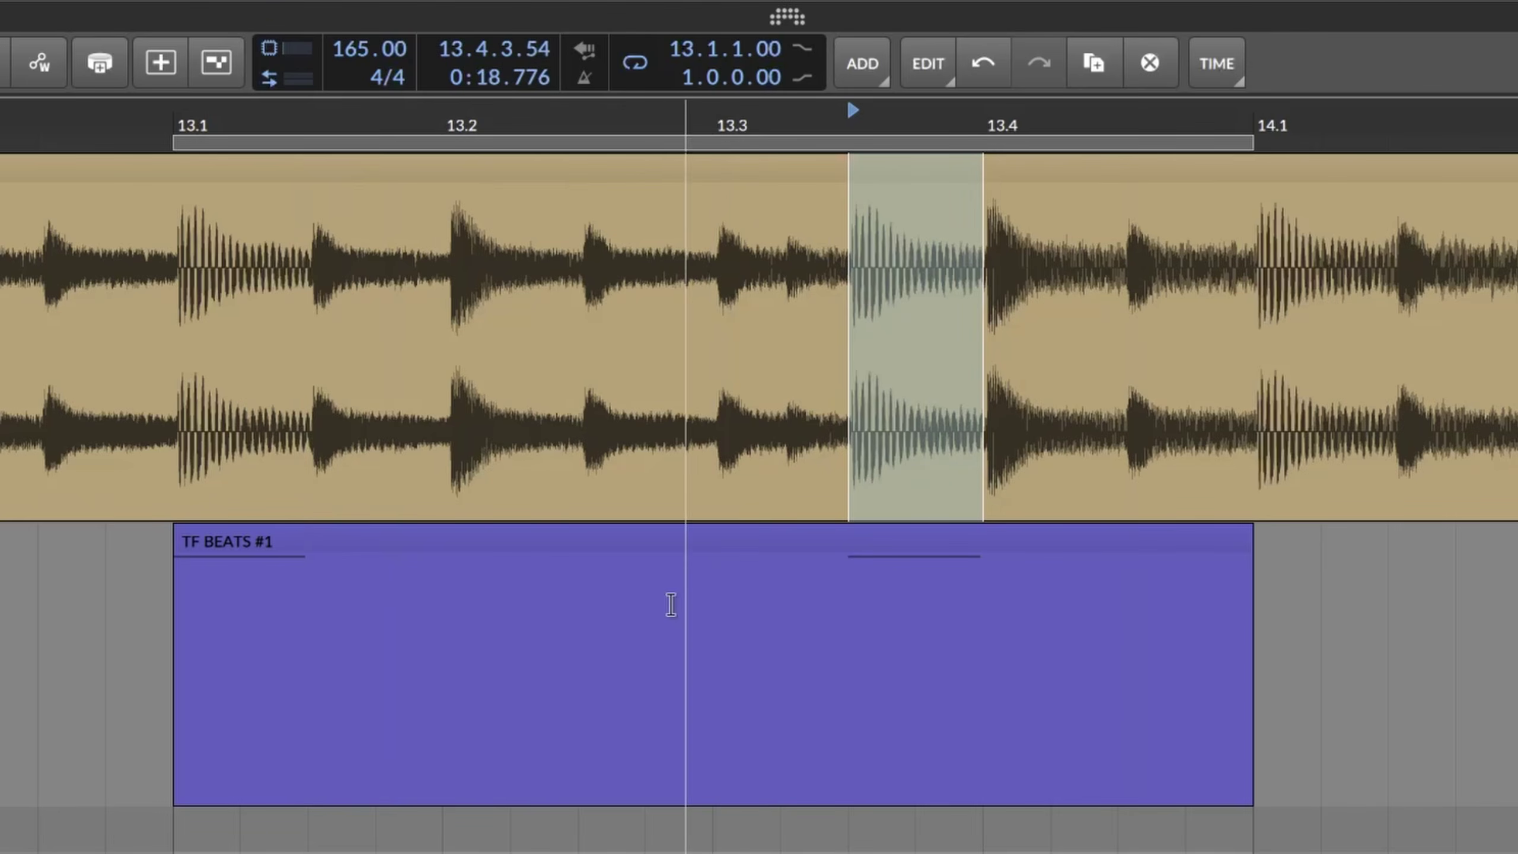
click(331, 542)
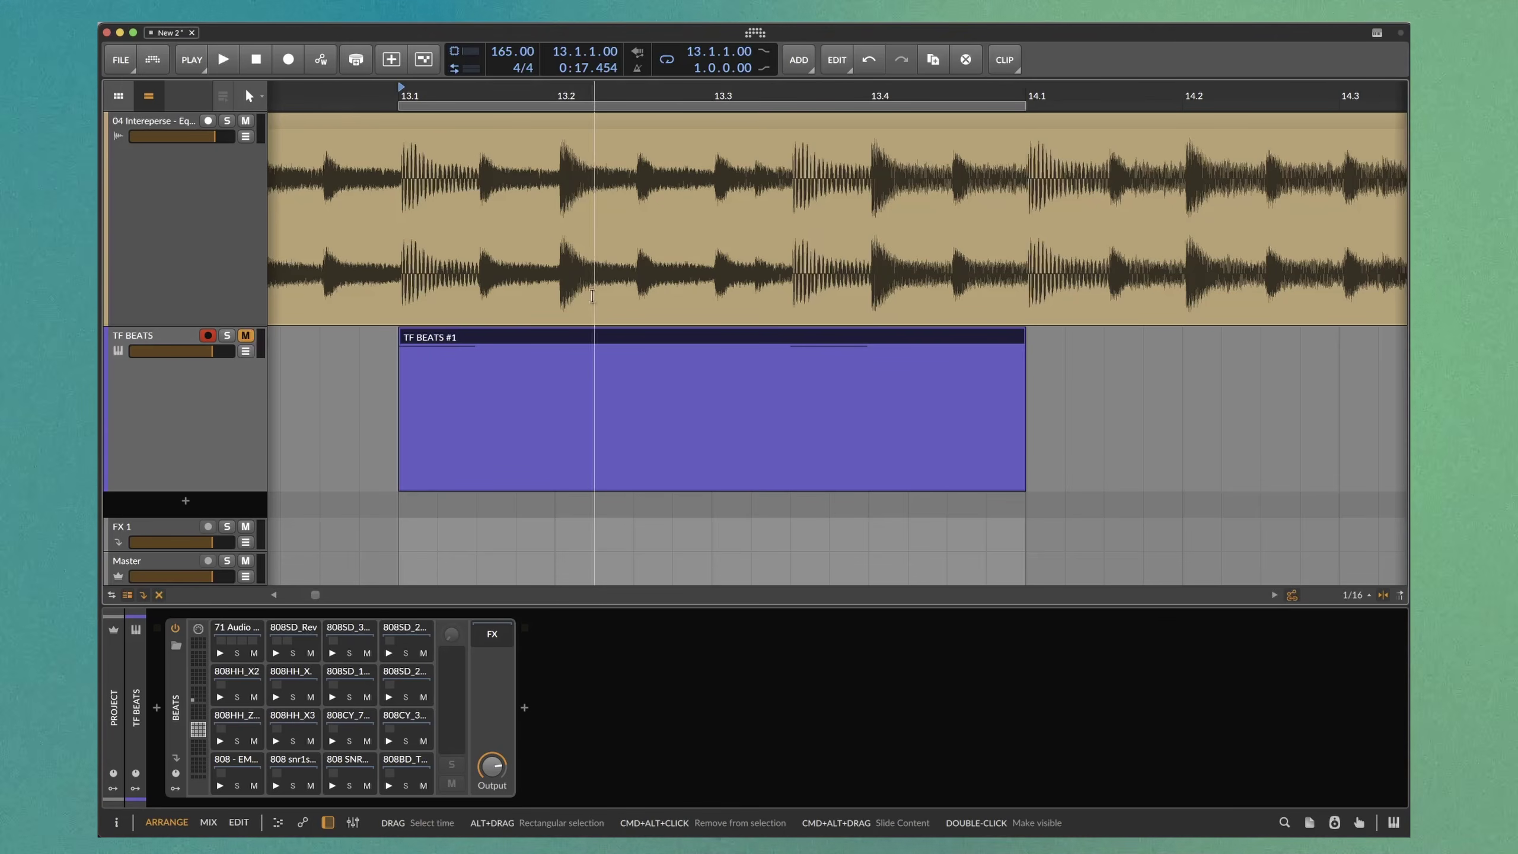
key(space)
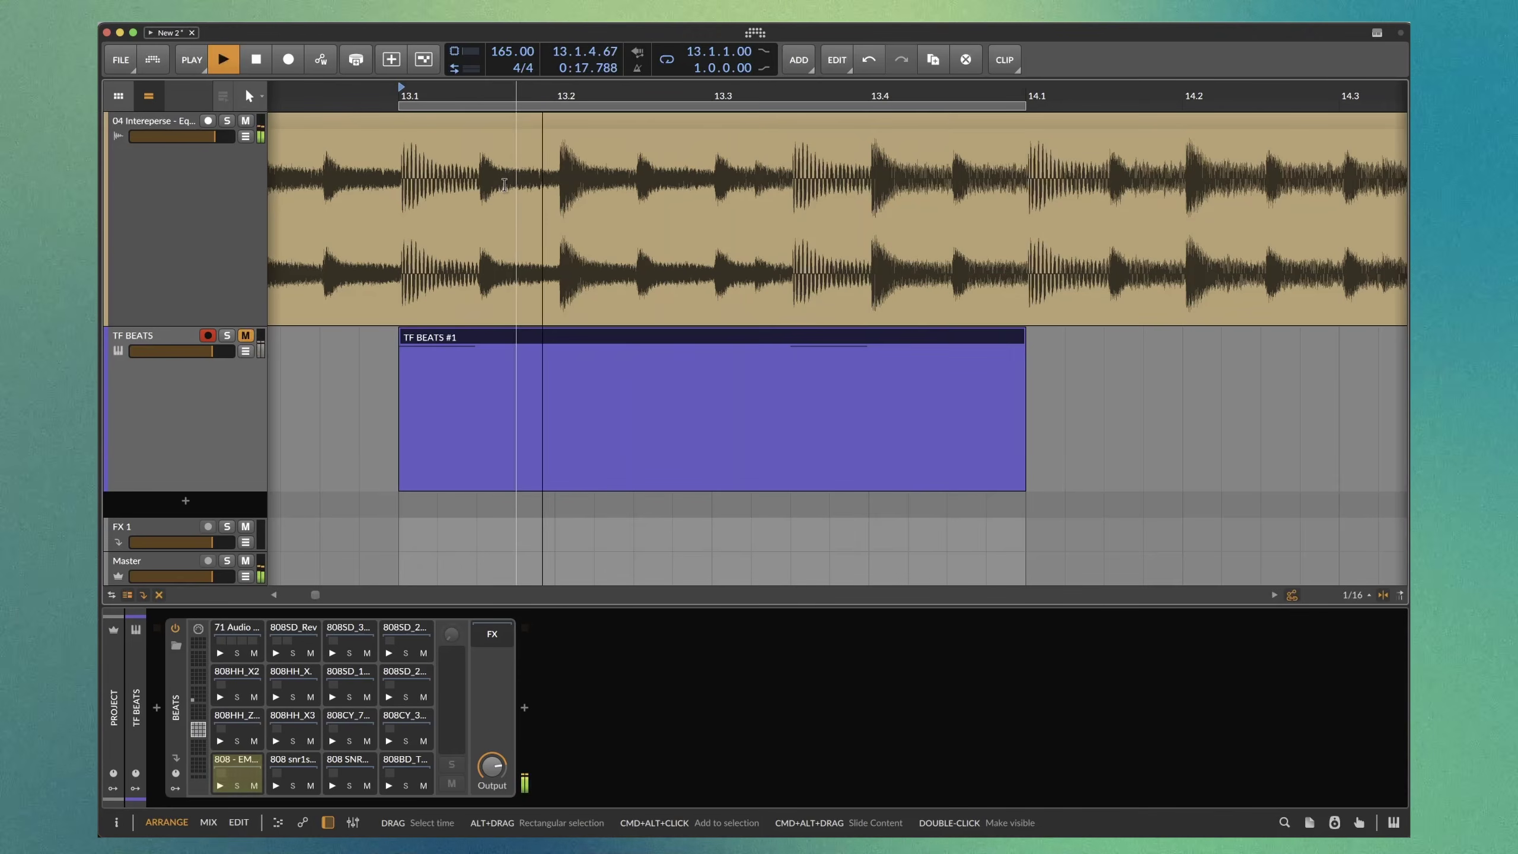
key(space)
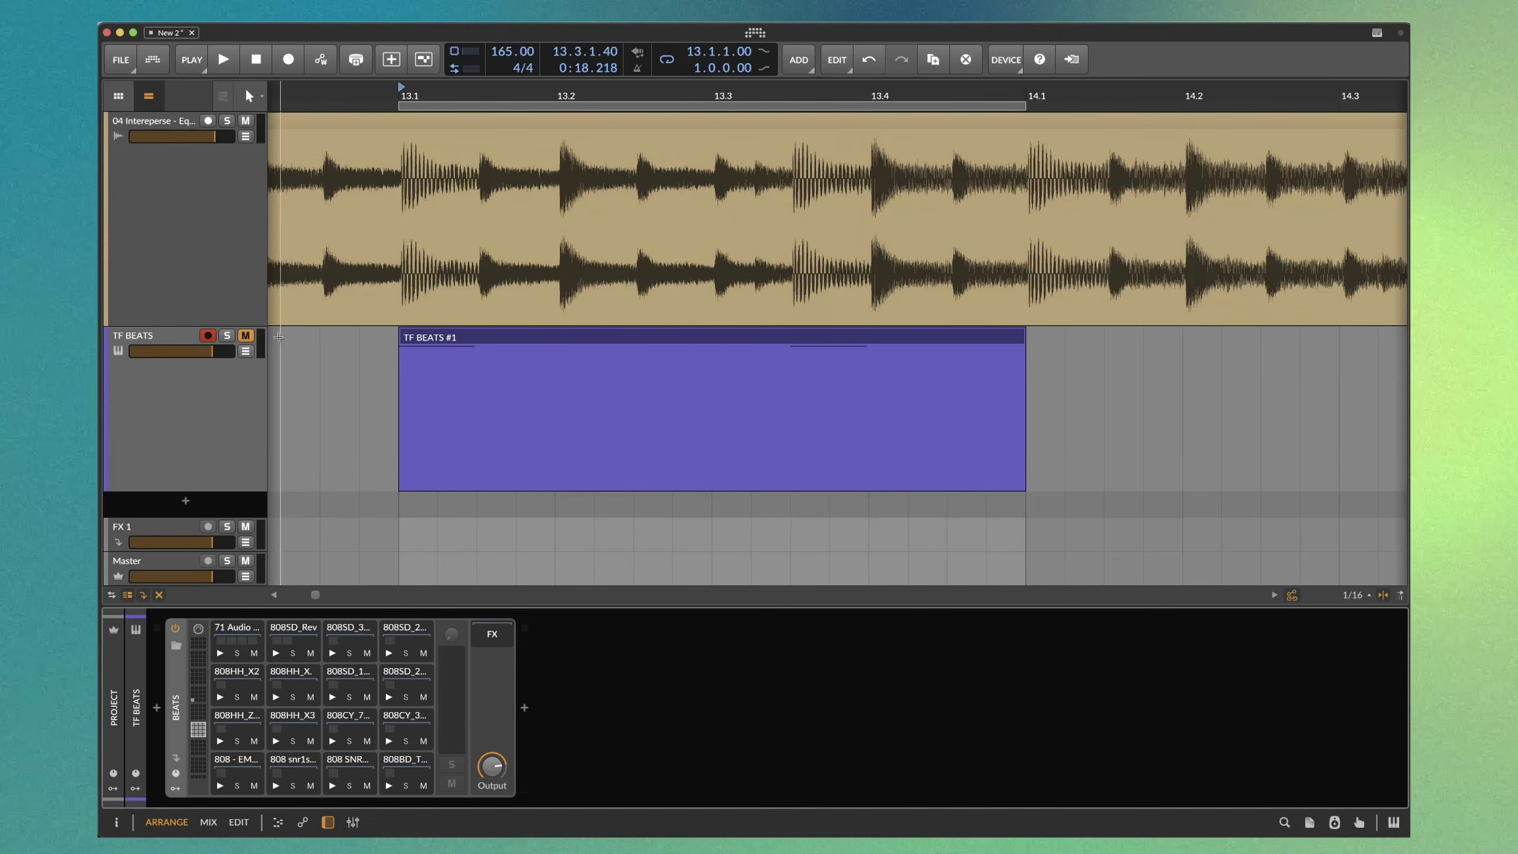
Unmute and solo TF BEATS, and toggle Equanimity's solo during playback to compare the two tracks
click(418, 456)
double_click(418, 456)
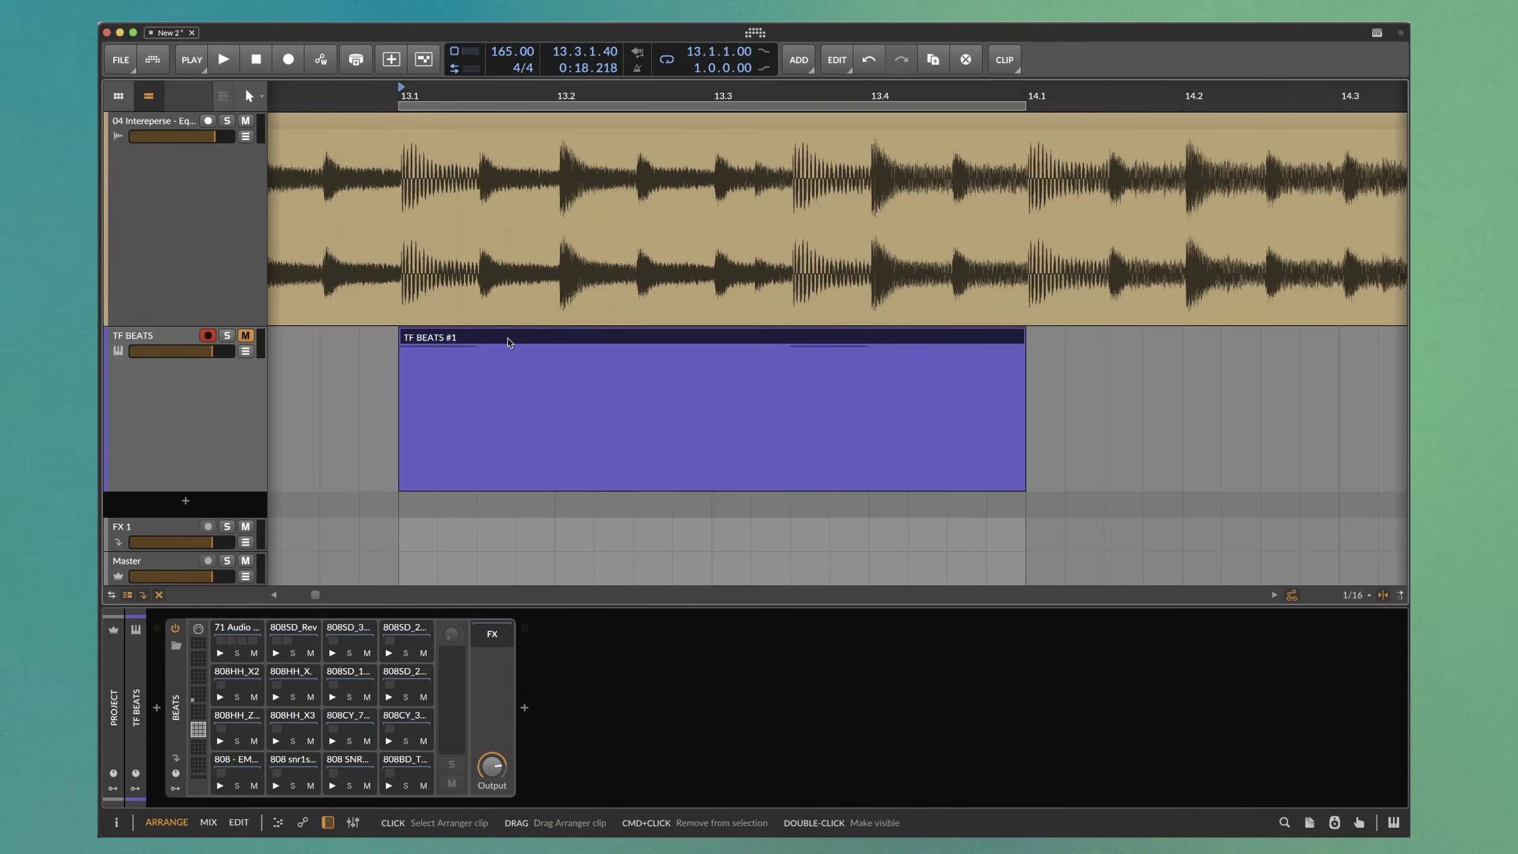
key(alt+1)
key(space)
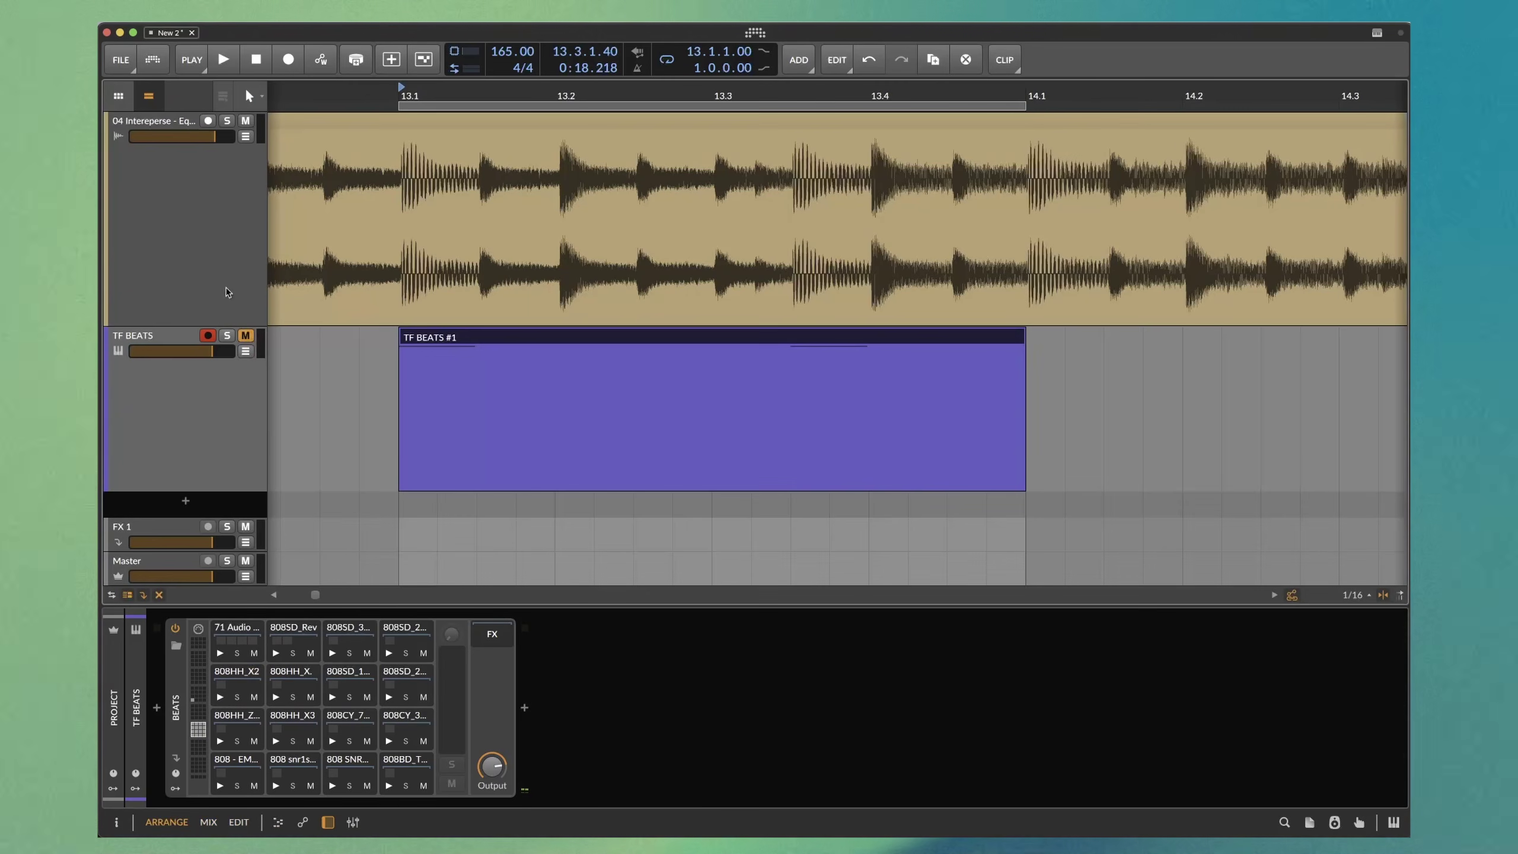
click(226, 122)
click(226, 121)
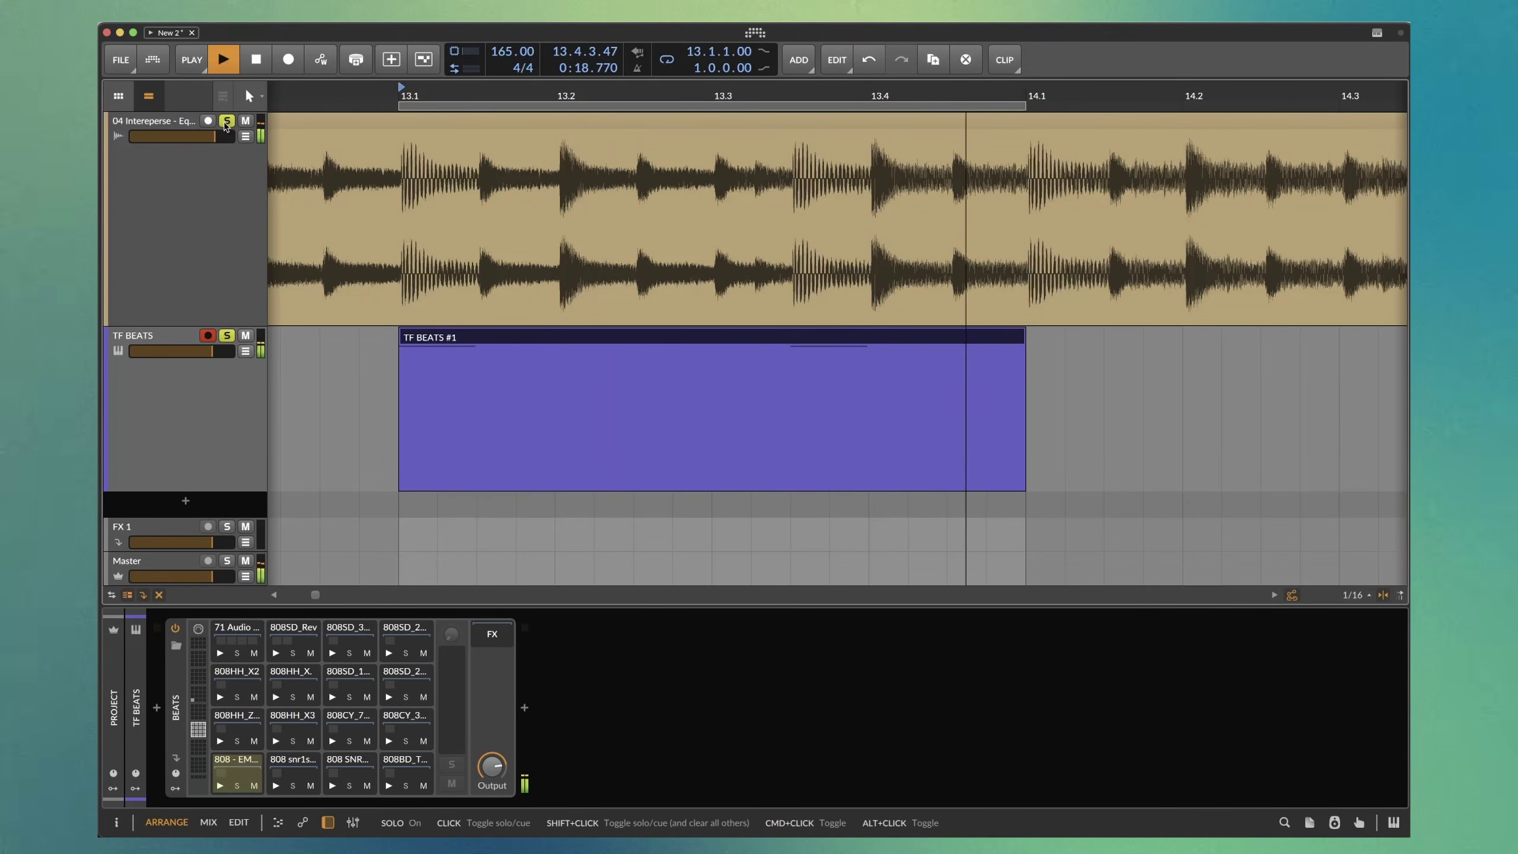
key(space)
Audition the 808HH_X. sample, open the TF BEATS clip, and add two consecutive A1 eighth notes from 1.1
click(275, 698)
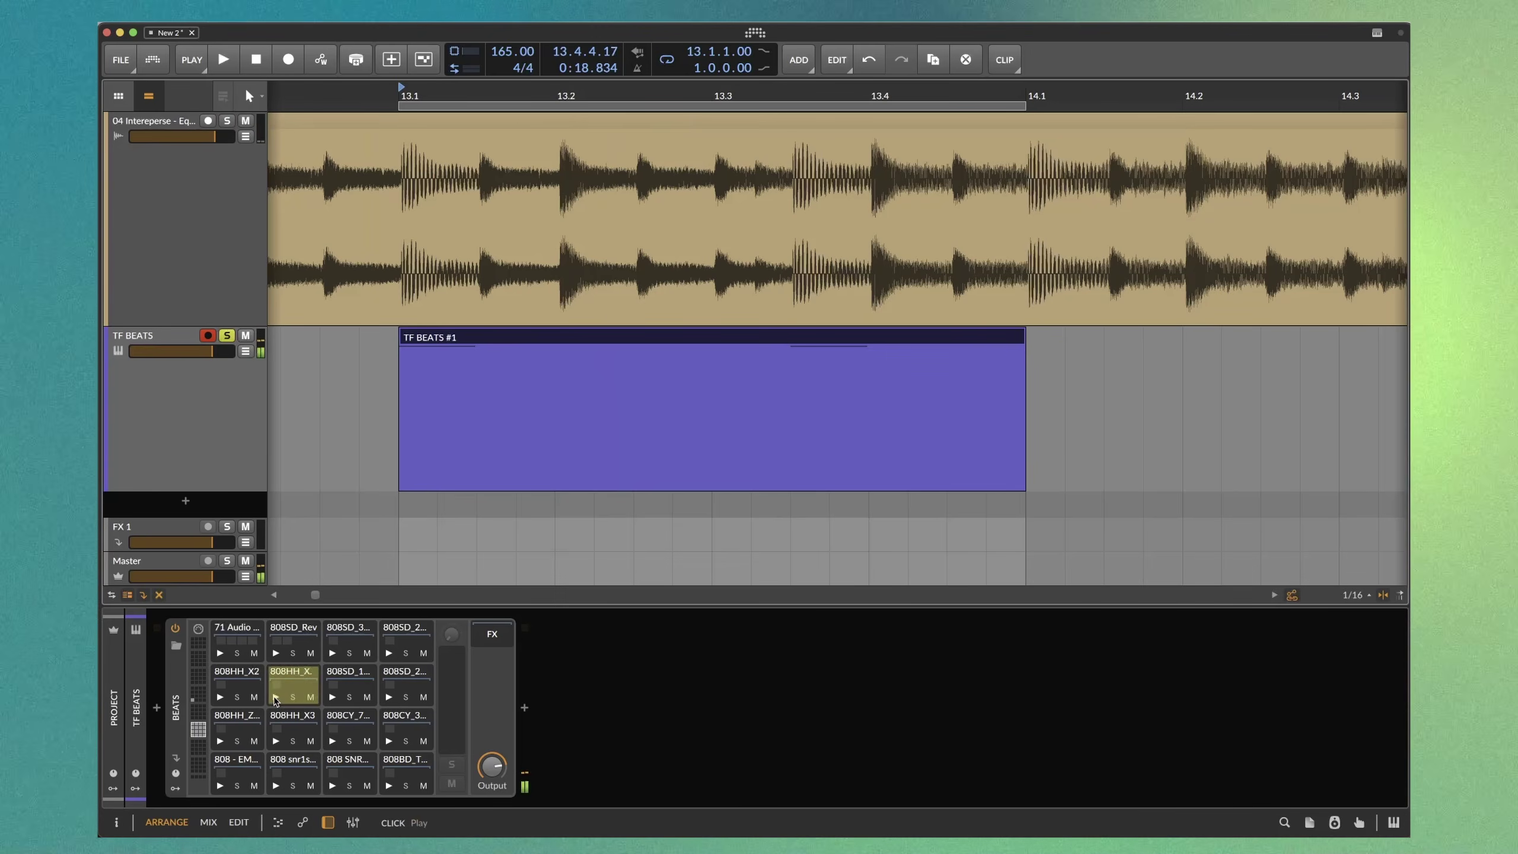
double_click(504, 343)
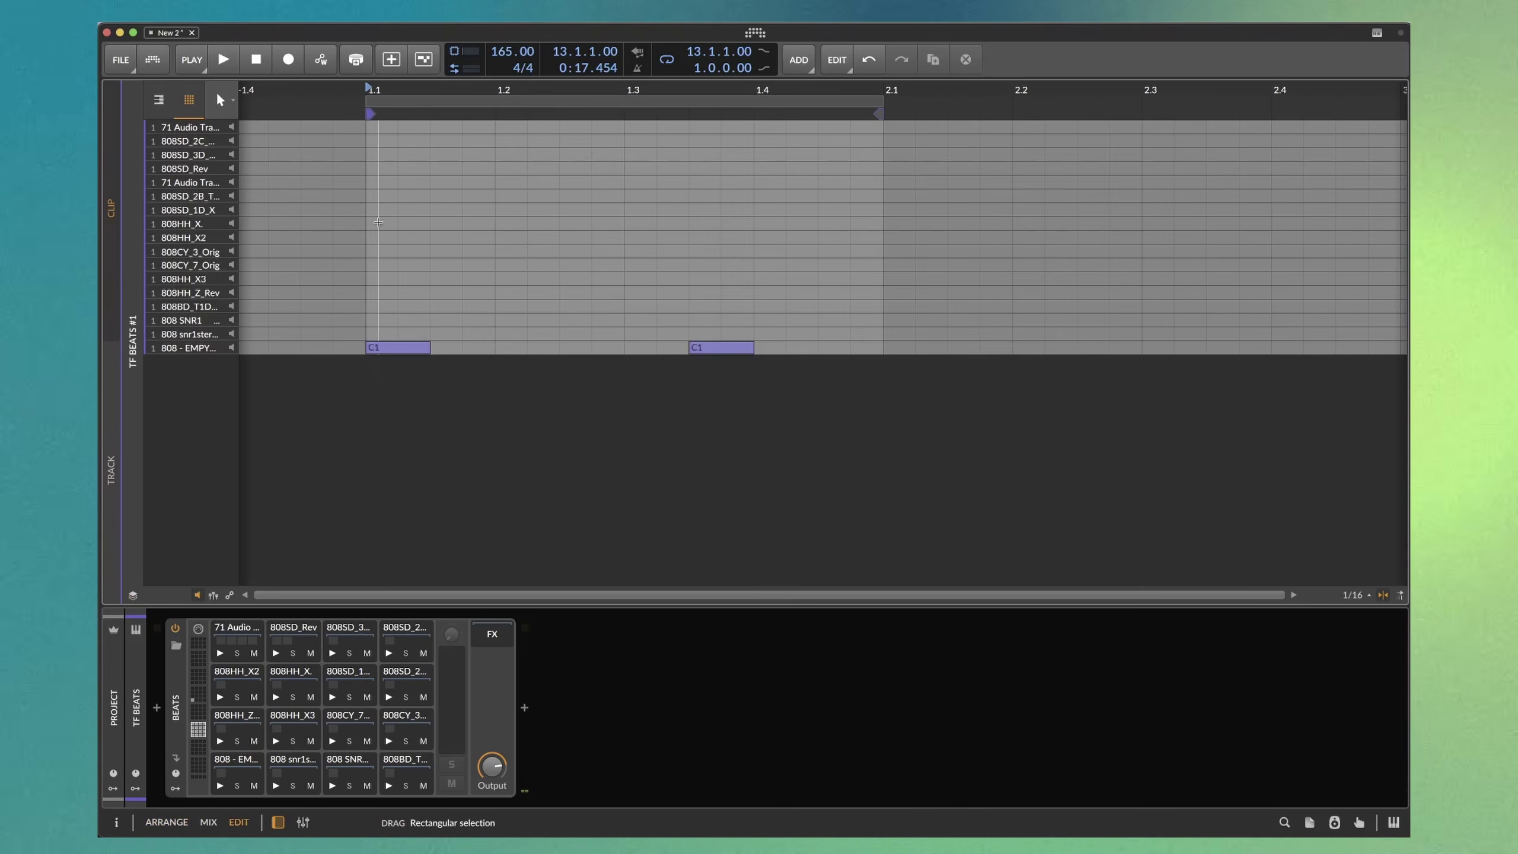
double_click(378, 224)
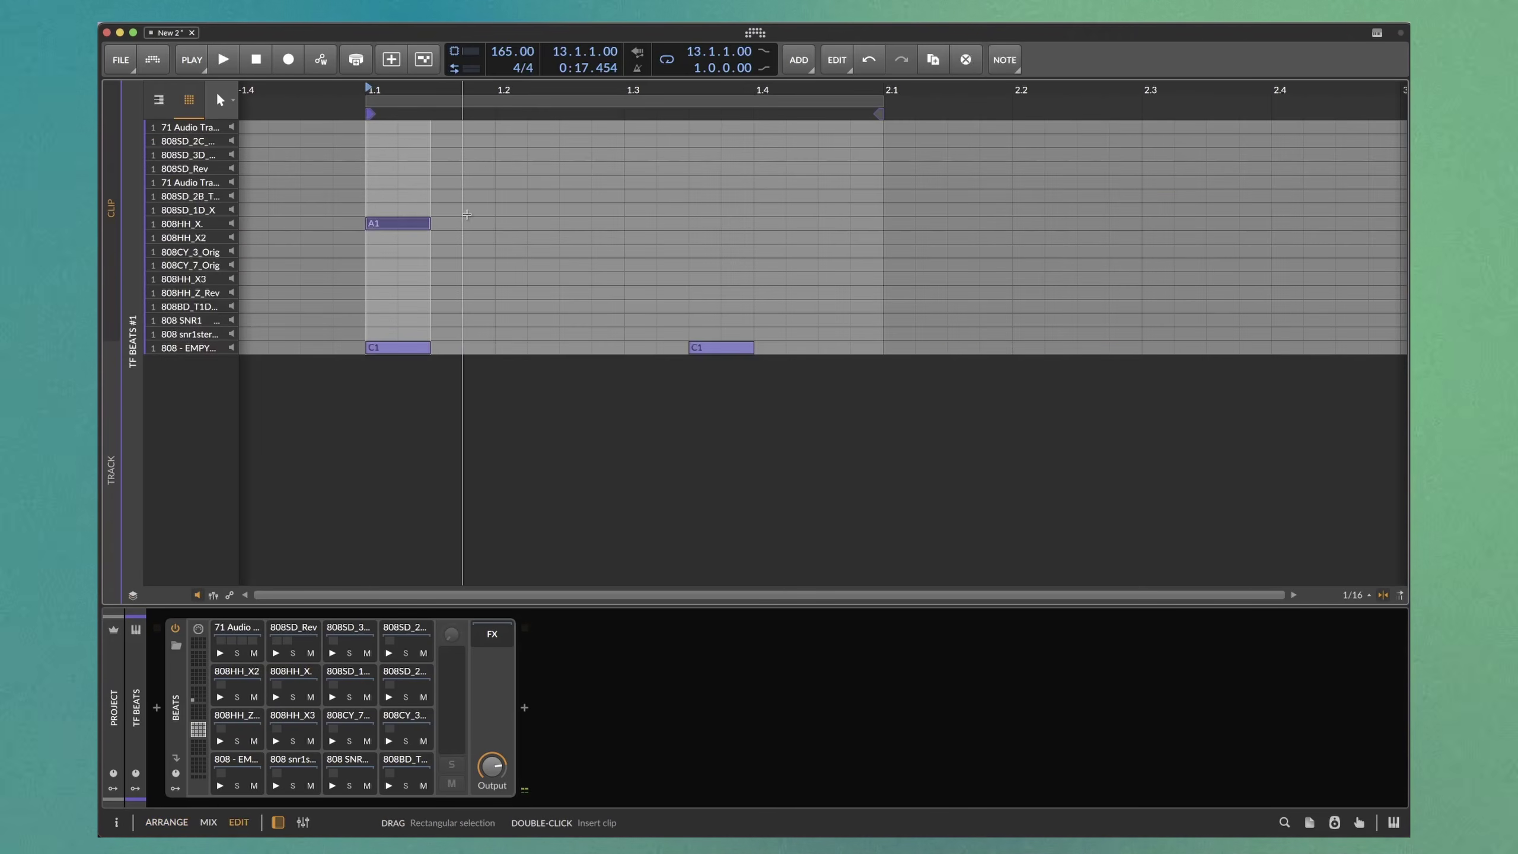
click(463, 226)
double_click(448, 226)
Duplicate the pair of A1 notes three times to fill the bar, and play the pattern
drag(465, 200, 412, 225)
key(super+d)
key(super+d)
key(super+d)
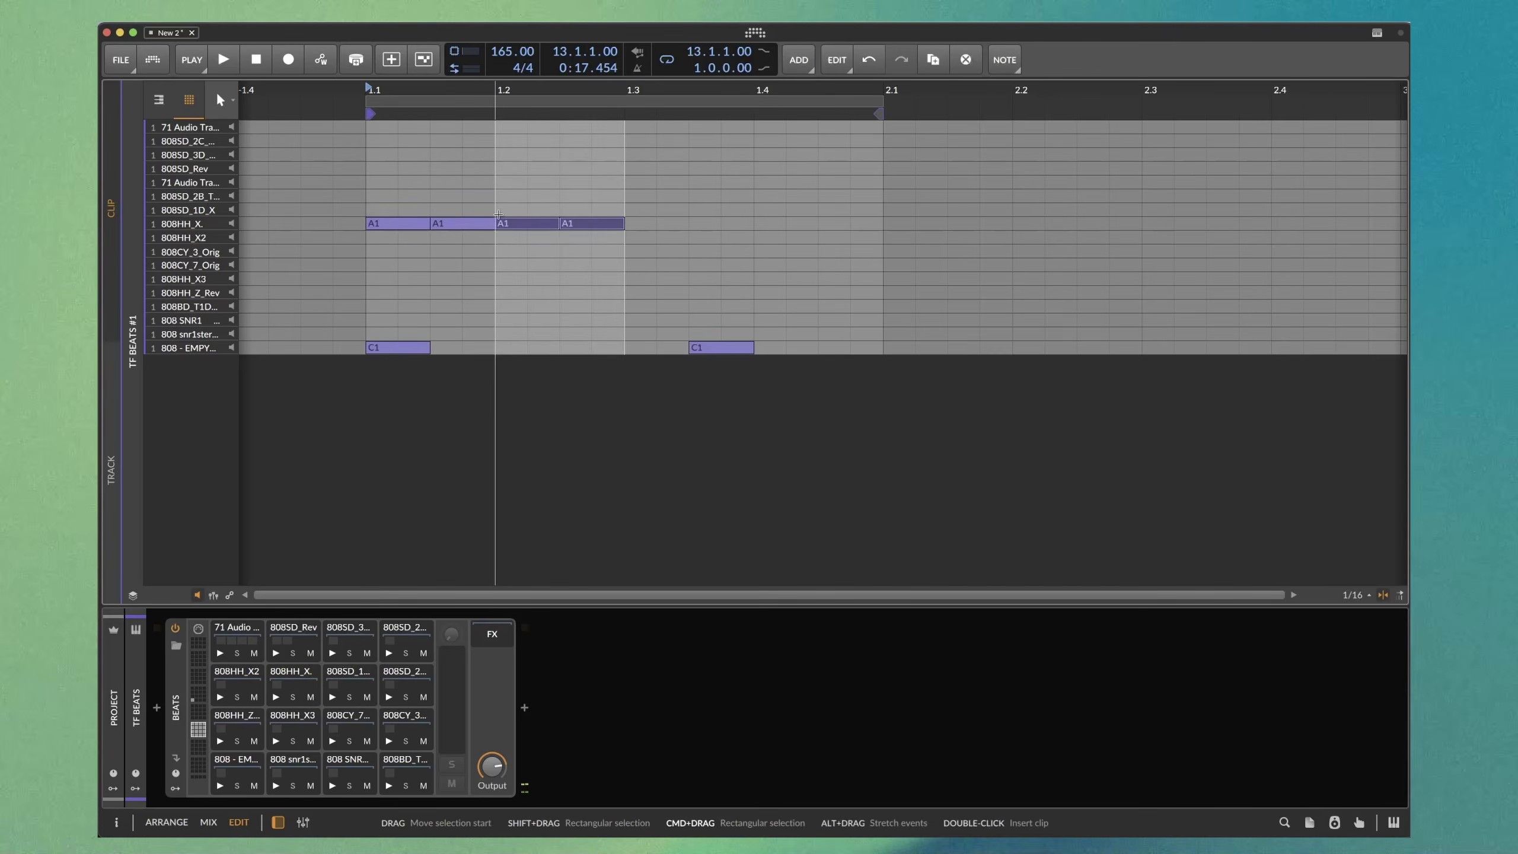
key(space)
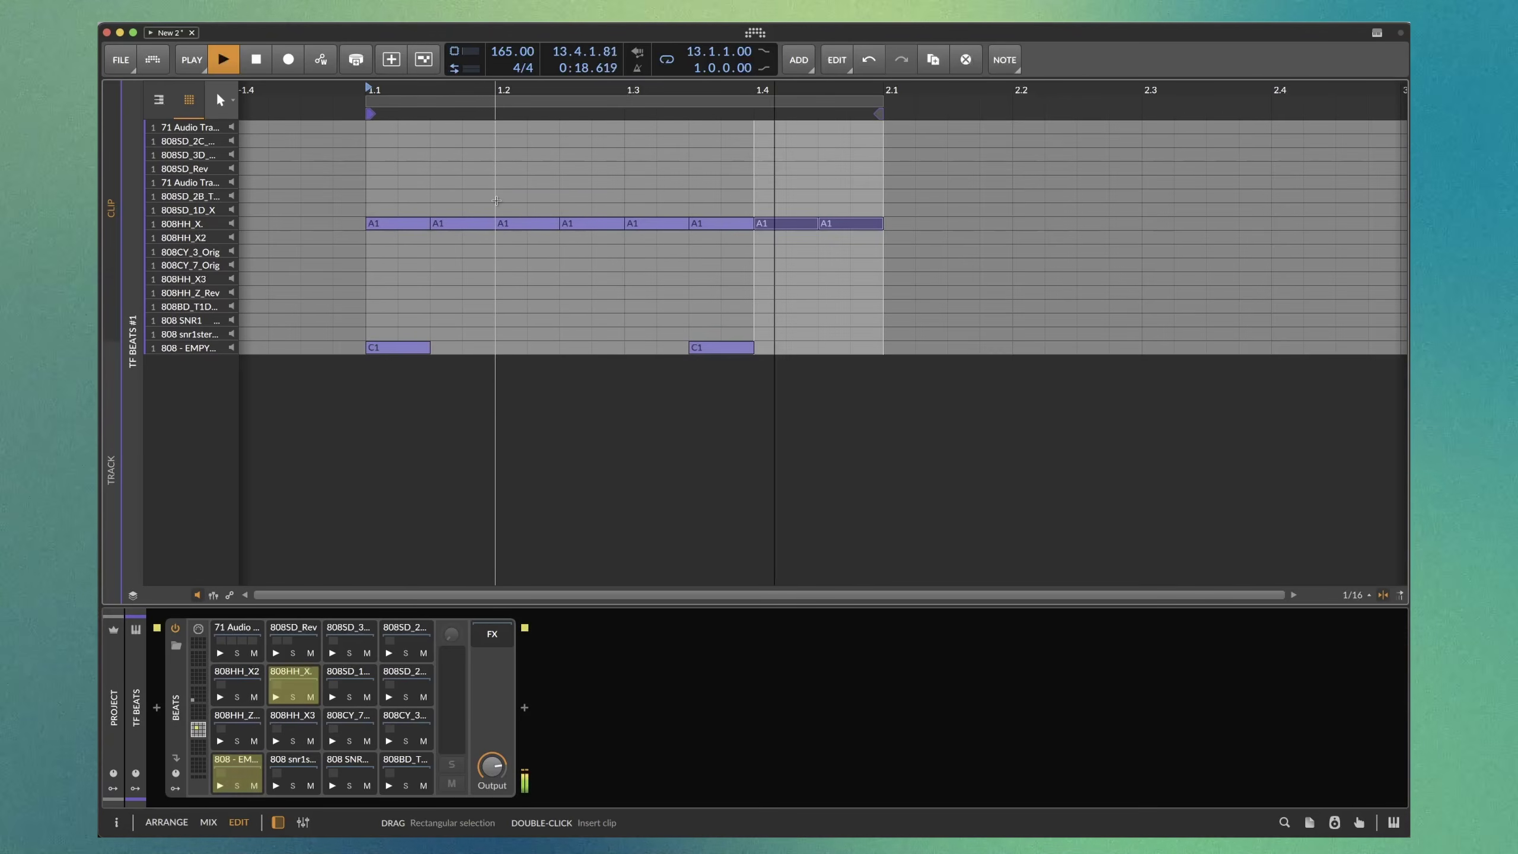
Stop playback and select the off-beat A1 notes at 1.1.3, 1.2.3 and 1.3.3, and clear the selection
key(space)
drag(464, 193, 464, 227)
super+drag(594, 187, 591, 229)
super+drag(719, 190, 717, 230)
click(798, 195)
Return to the arrangement and solo Equanimity together with TF BEATS while playing the bar
key(Tab)
key(Tab)
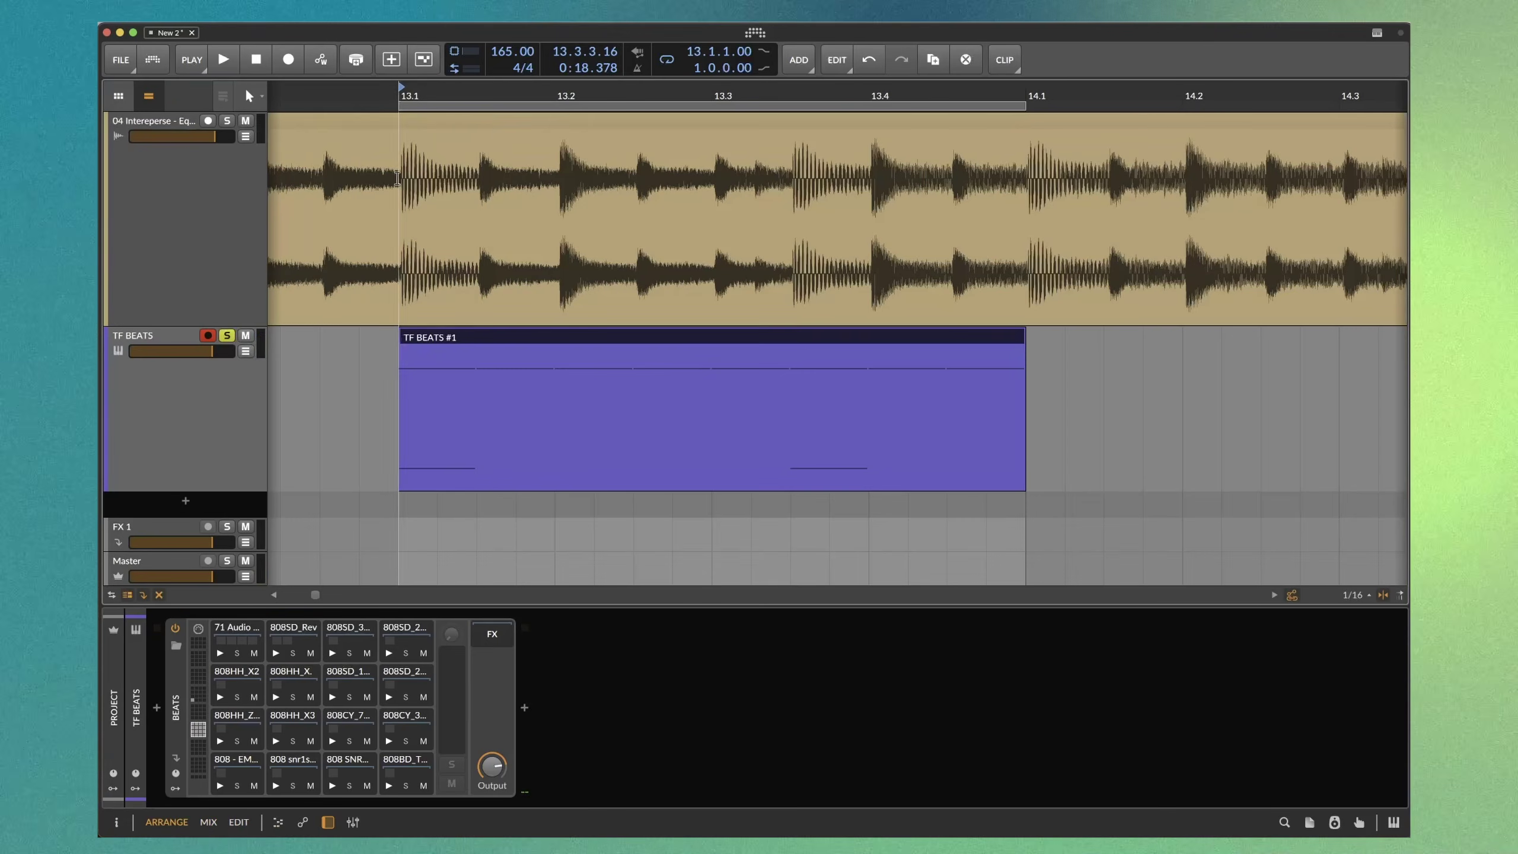
key(space)
click(227, 121)
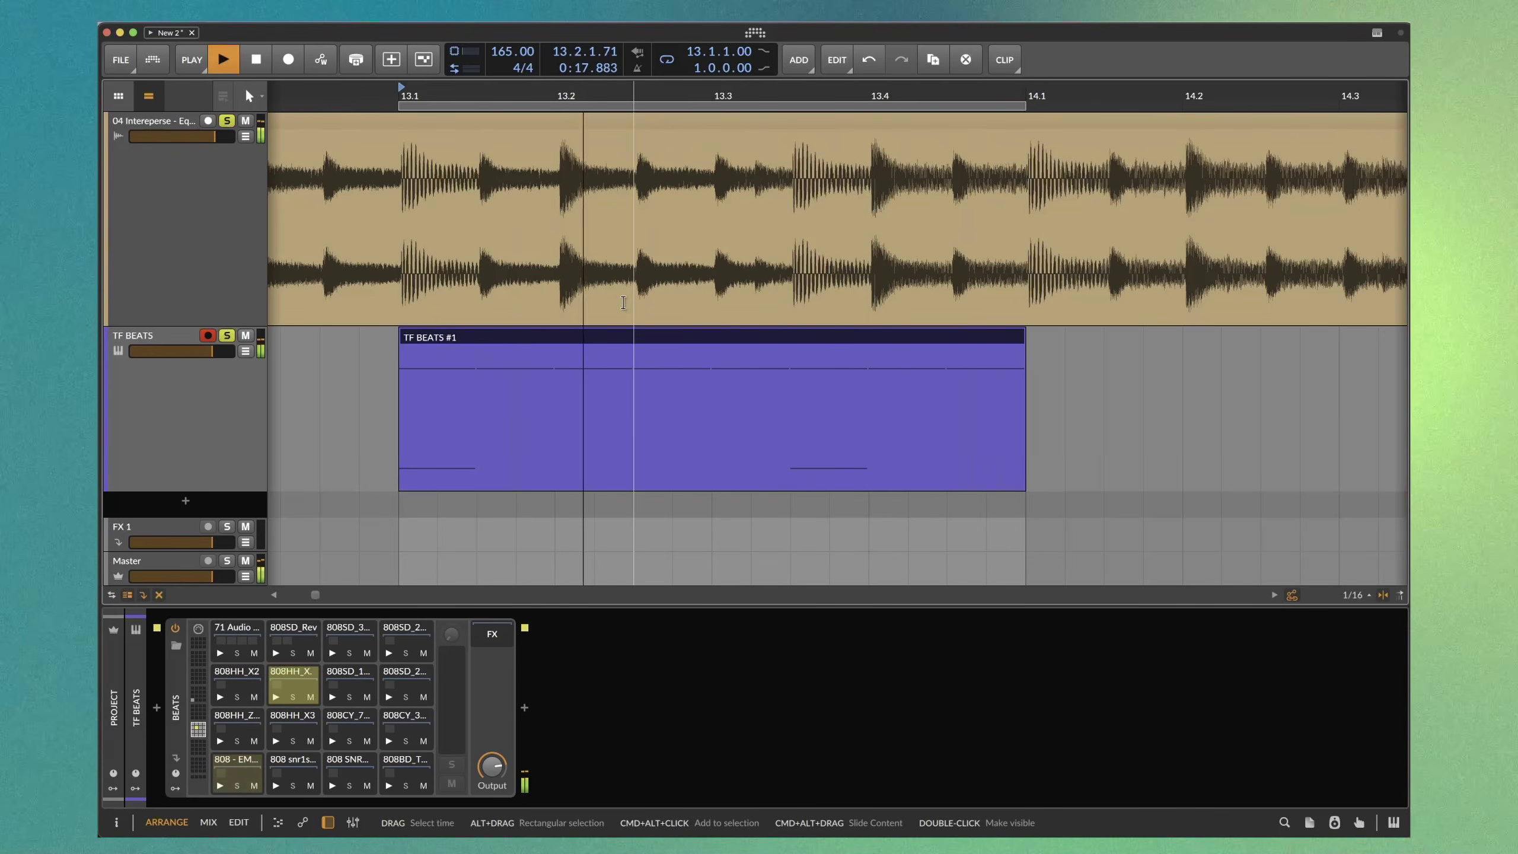
key(space)
Mark the hits at 13.2 and 13.4 in the Equanimity waveform, and play the bar to hear them
drag(560, 160, 580, 166)
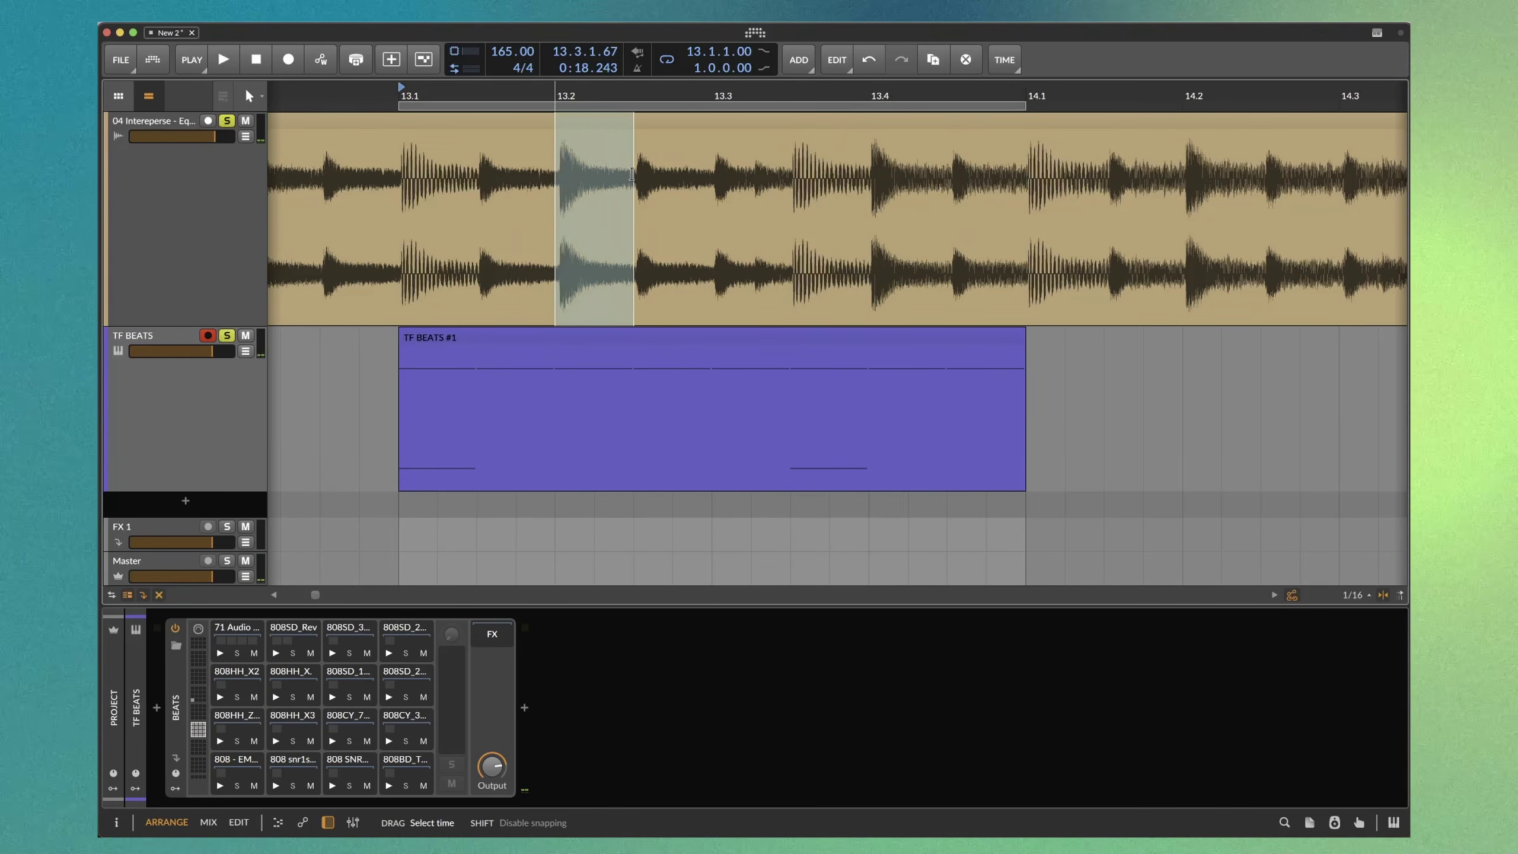
drag(870, 170, 885, 169)
key(space)
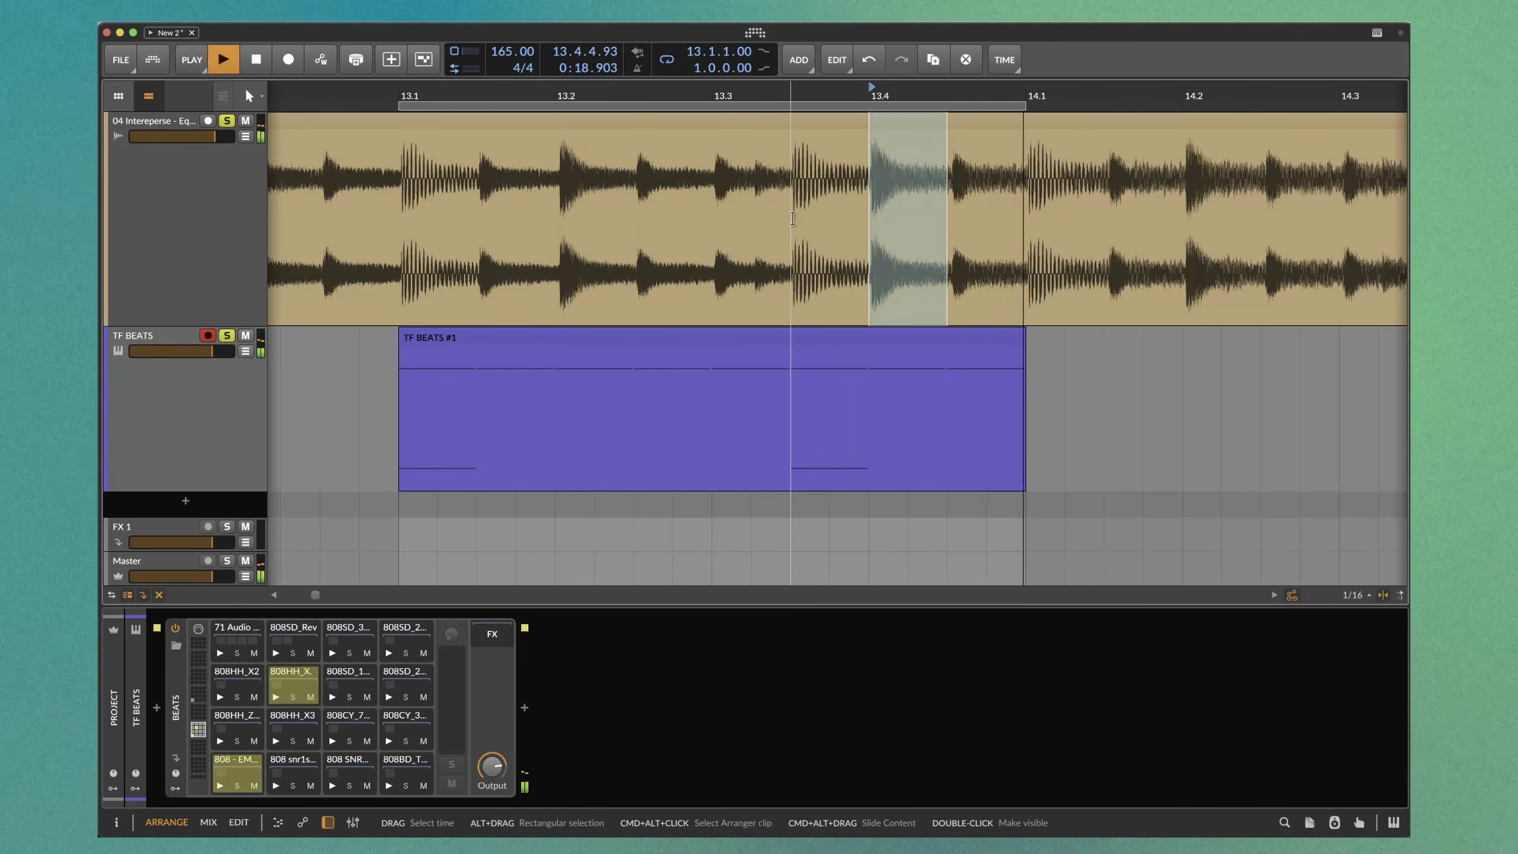
key(space)
Examine the Equanimity waveform's hits at 13.1 and 13.2 by selecting an eighth-note range over each
key(Tab)
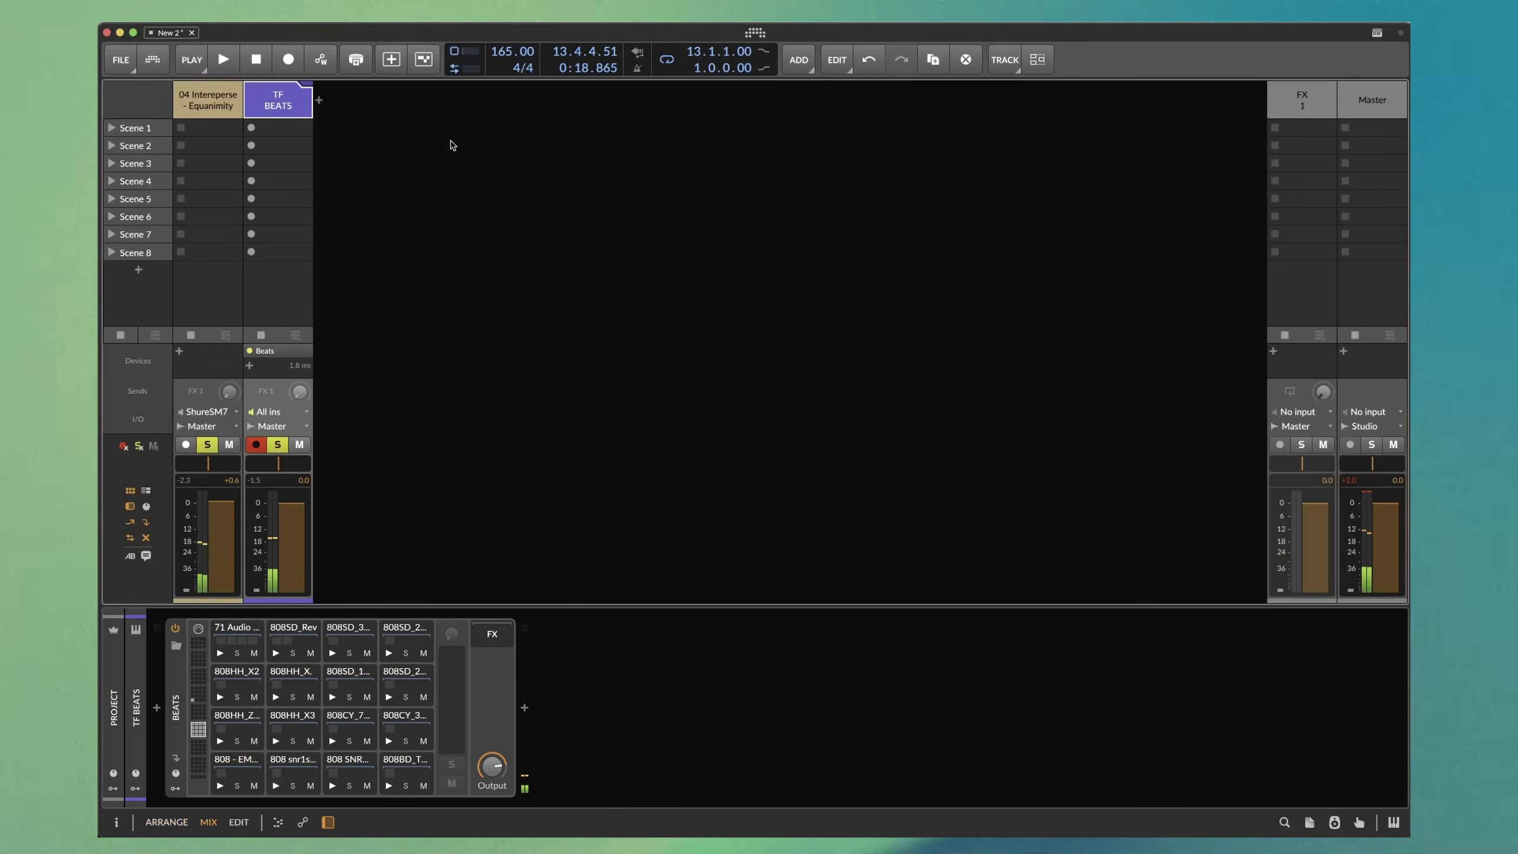
key(Tab)
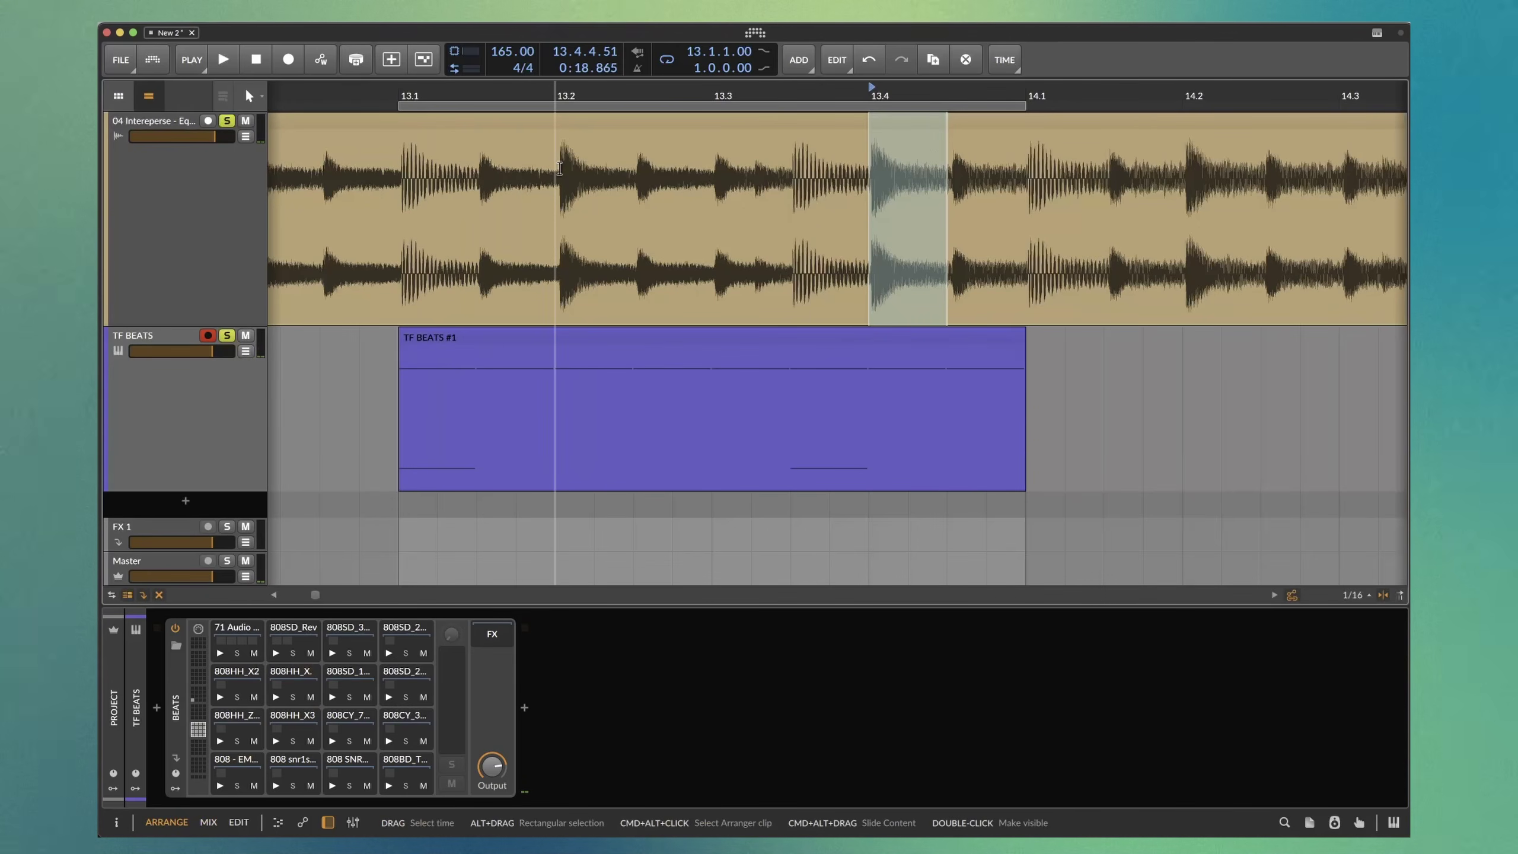
drag(559, 169, 580, 167)
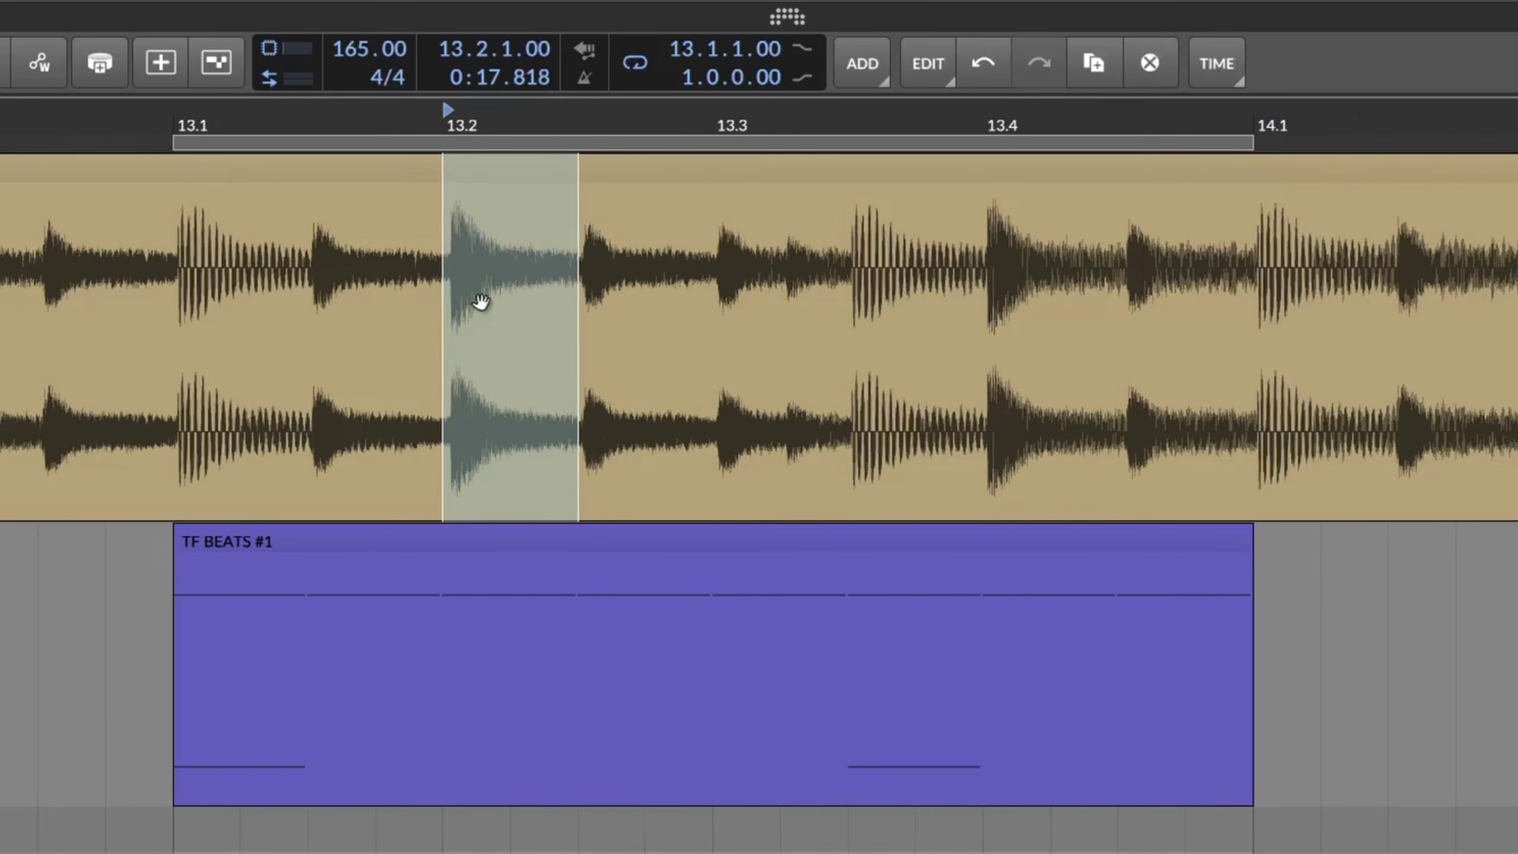
scroll(497, 274, up, 1)
drag(204, 248, 340, 242)
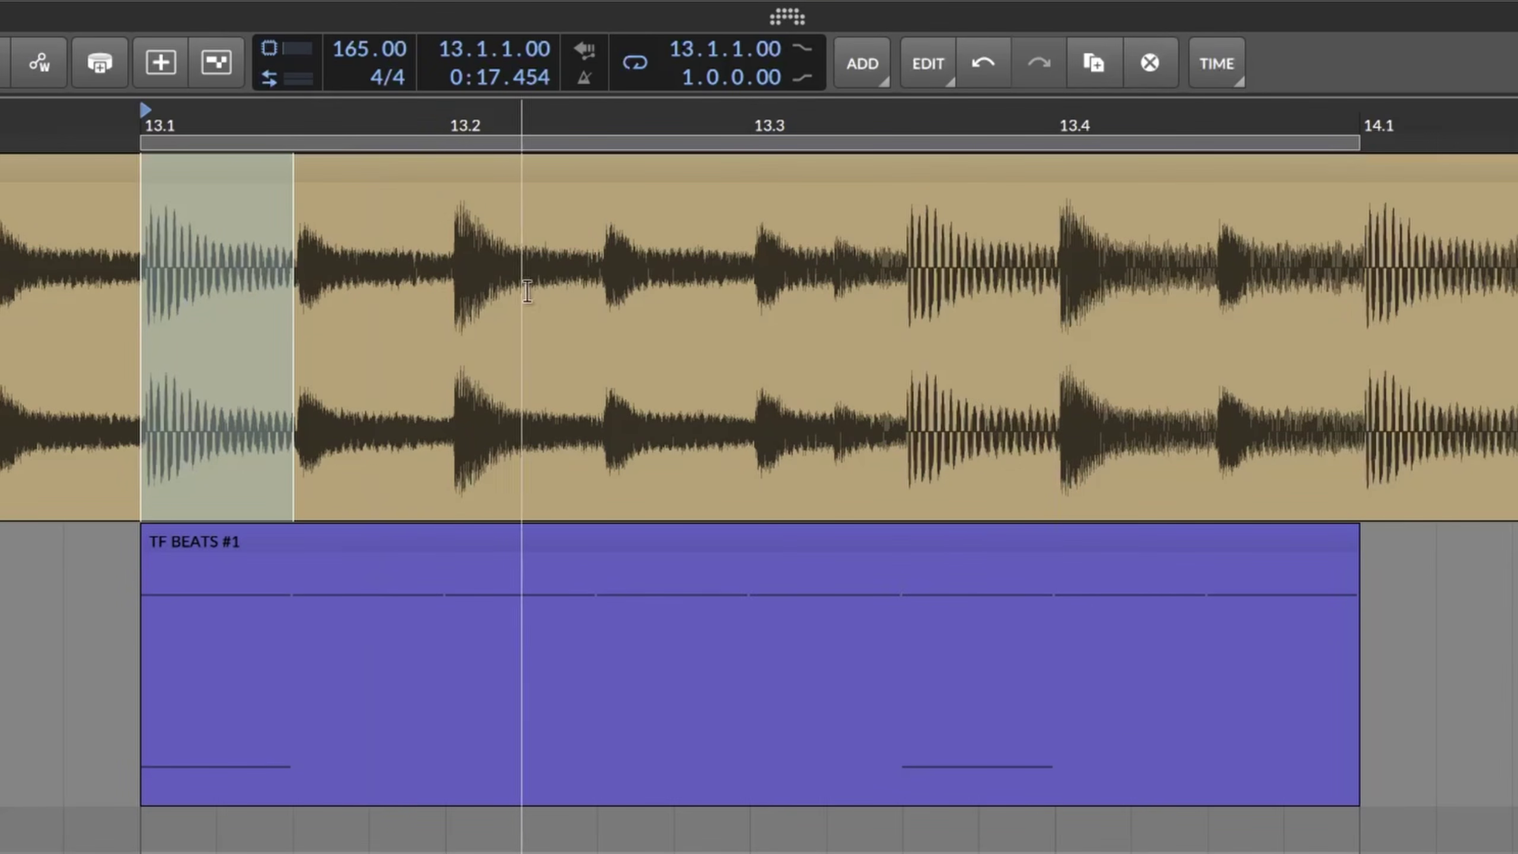
drag(454, 262, 538, 290)
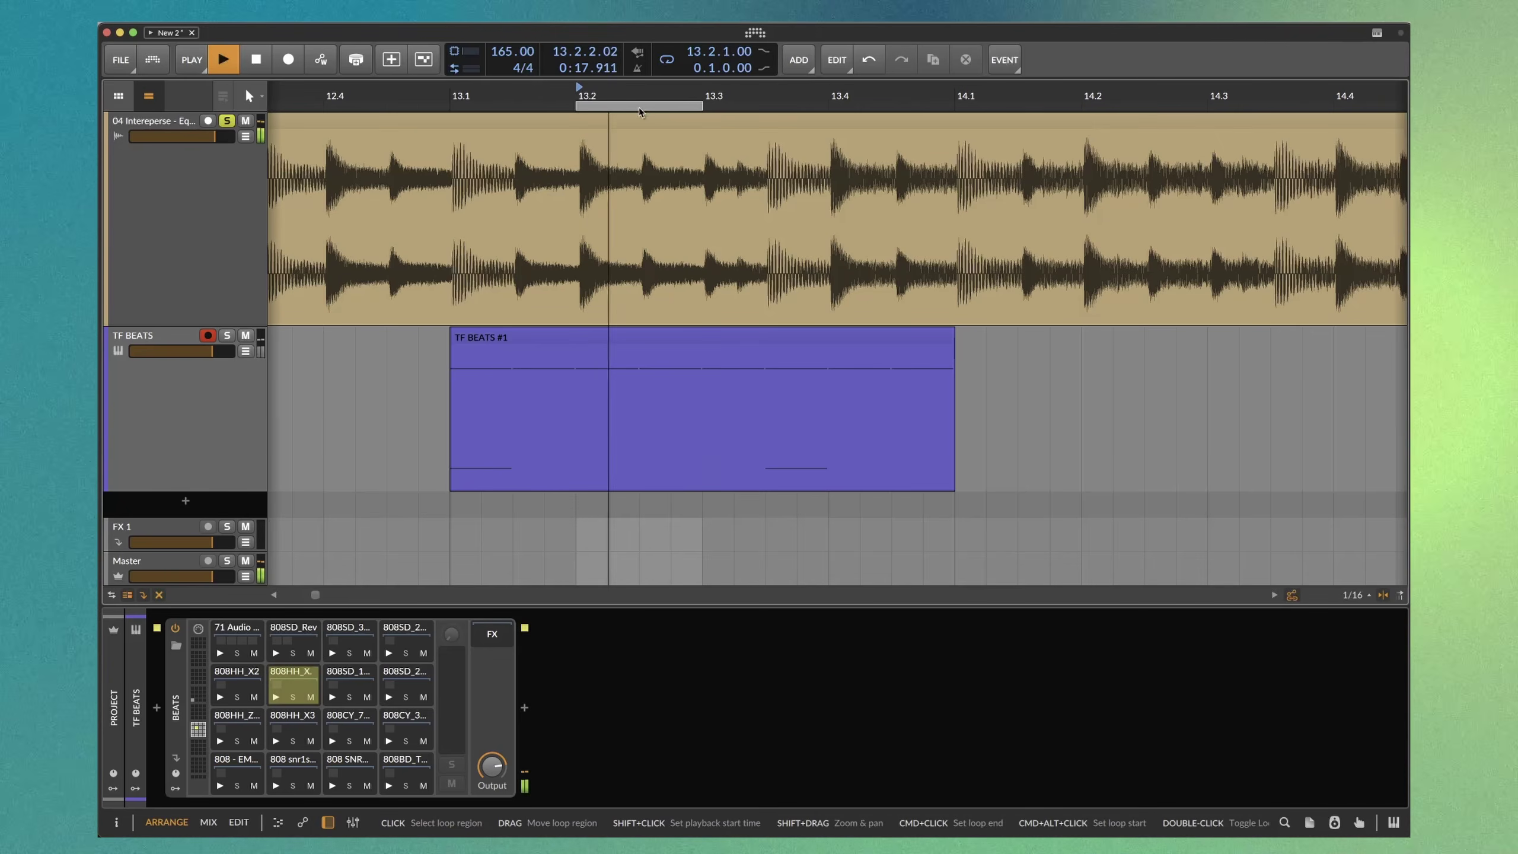
Extend the loop region to cover the full bar from 13.1 to 14.1
drag(576, 106, 452, 106)
drag(701, 106, 949, 109)
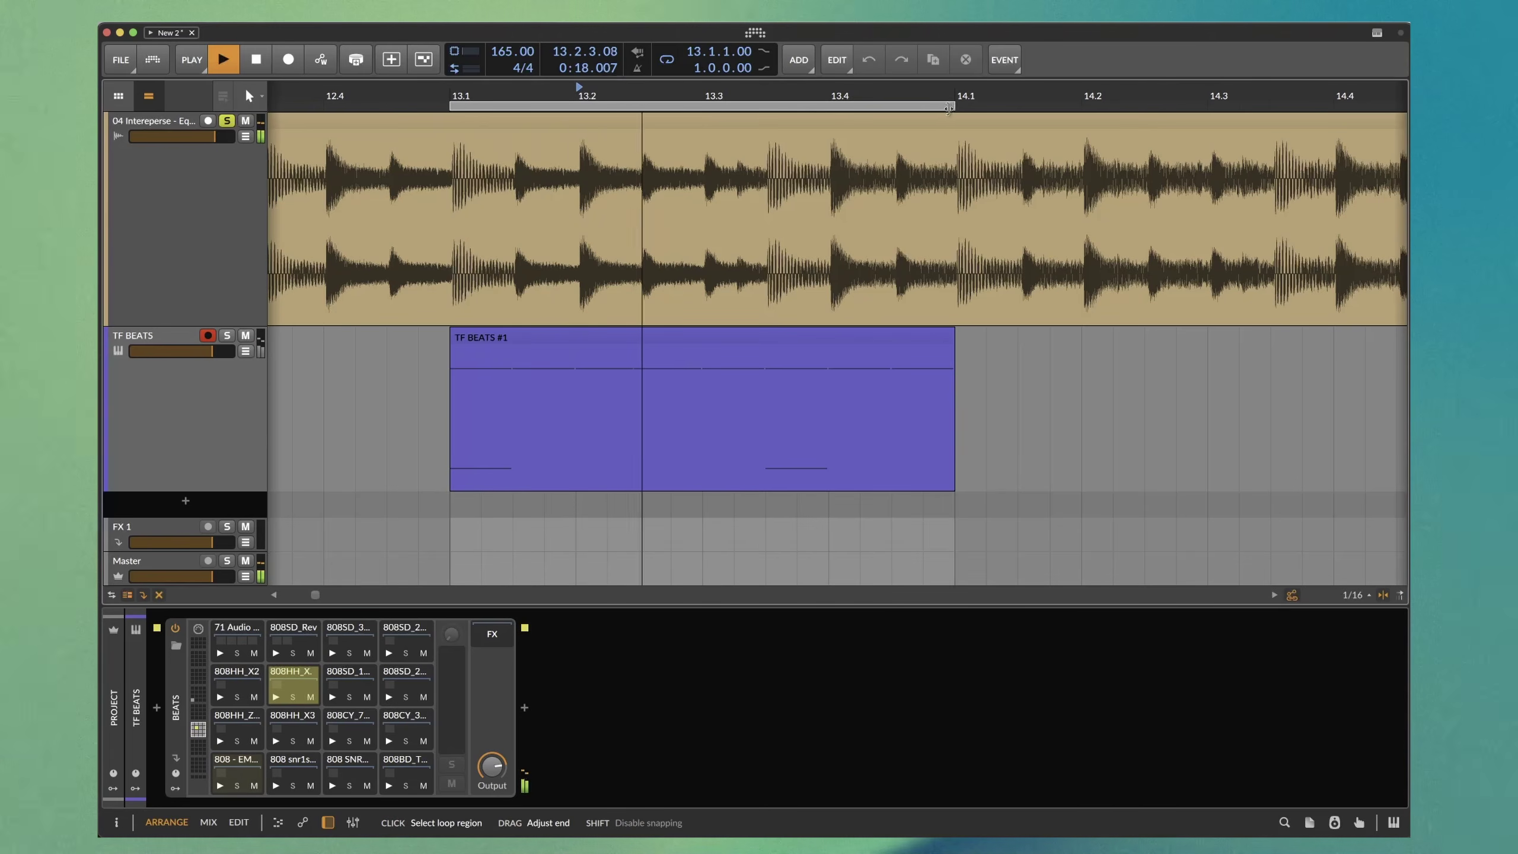
Examine the Equanimity waveform's hits between 13.2 and 13.4 by selecting short ranges over them
key(space)
drag(672, 94, 696, 120)
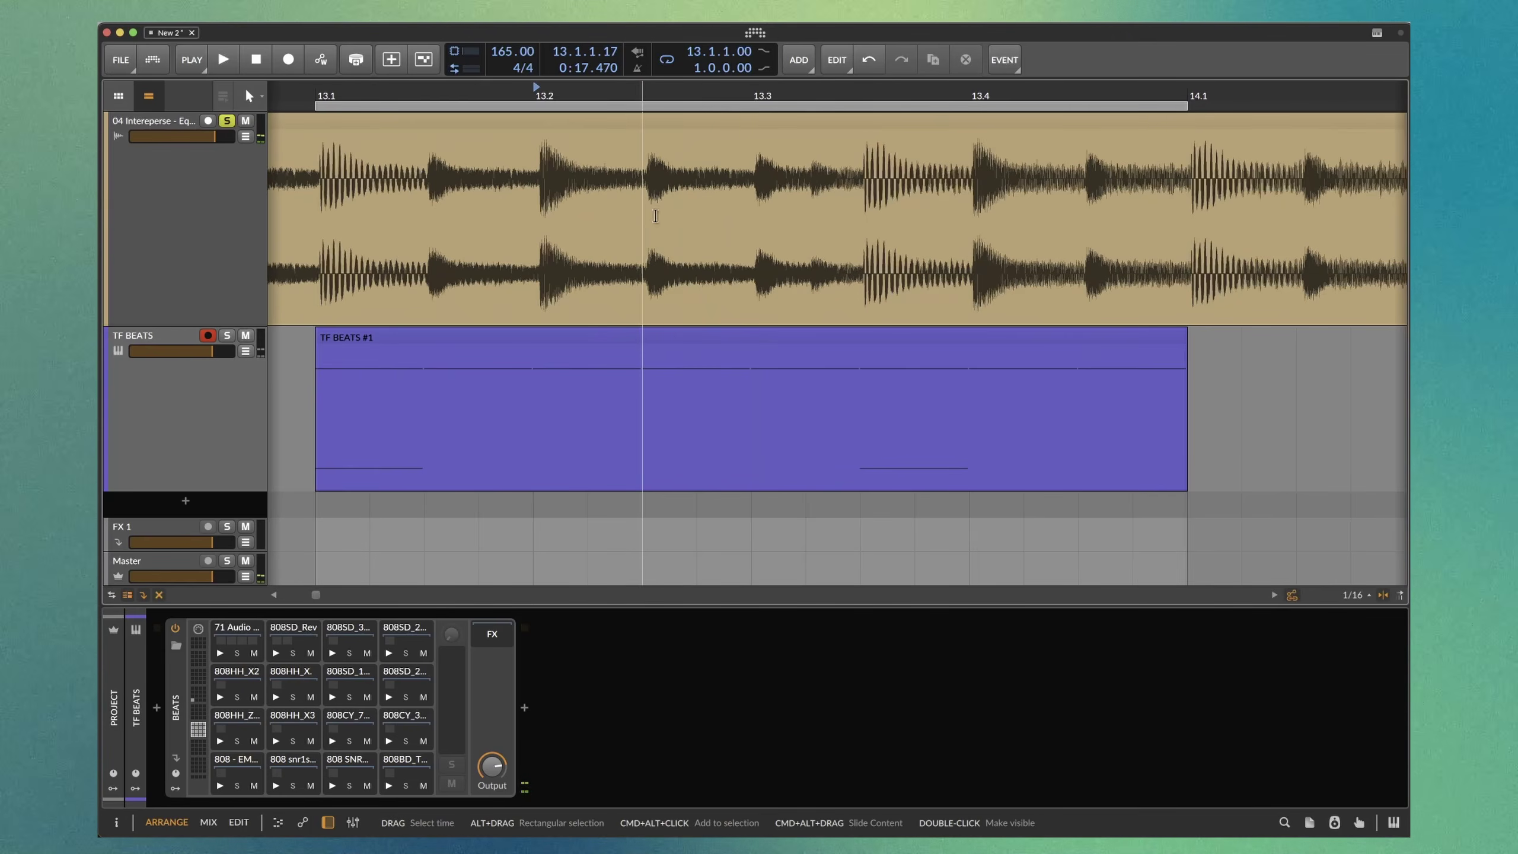
drag(645, 209, 752, 209)
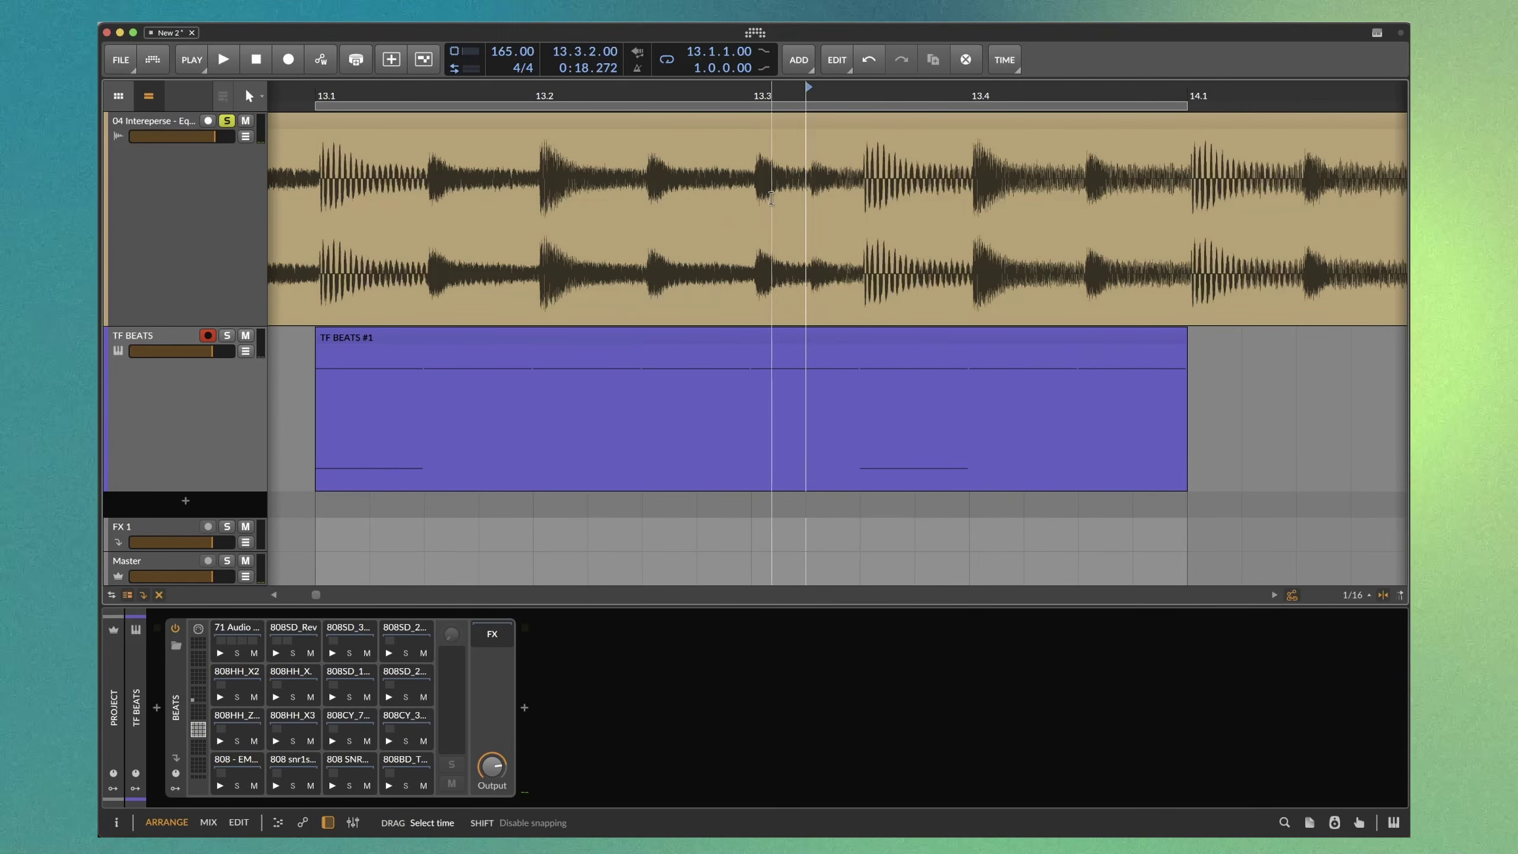
click(755, 198)
key(space)
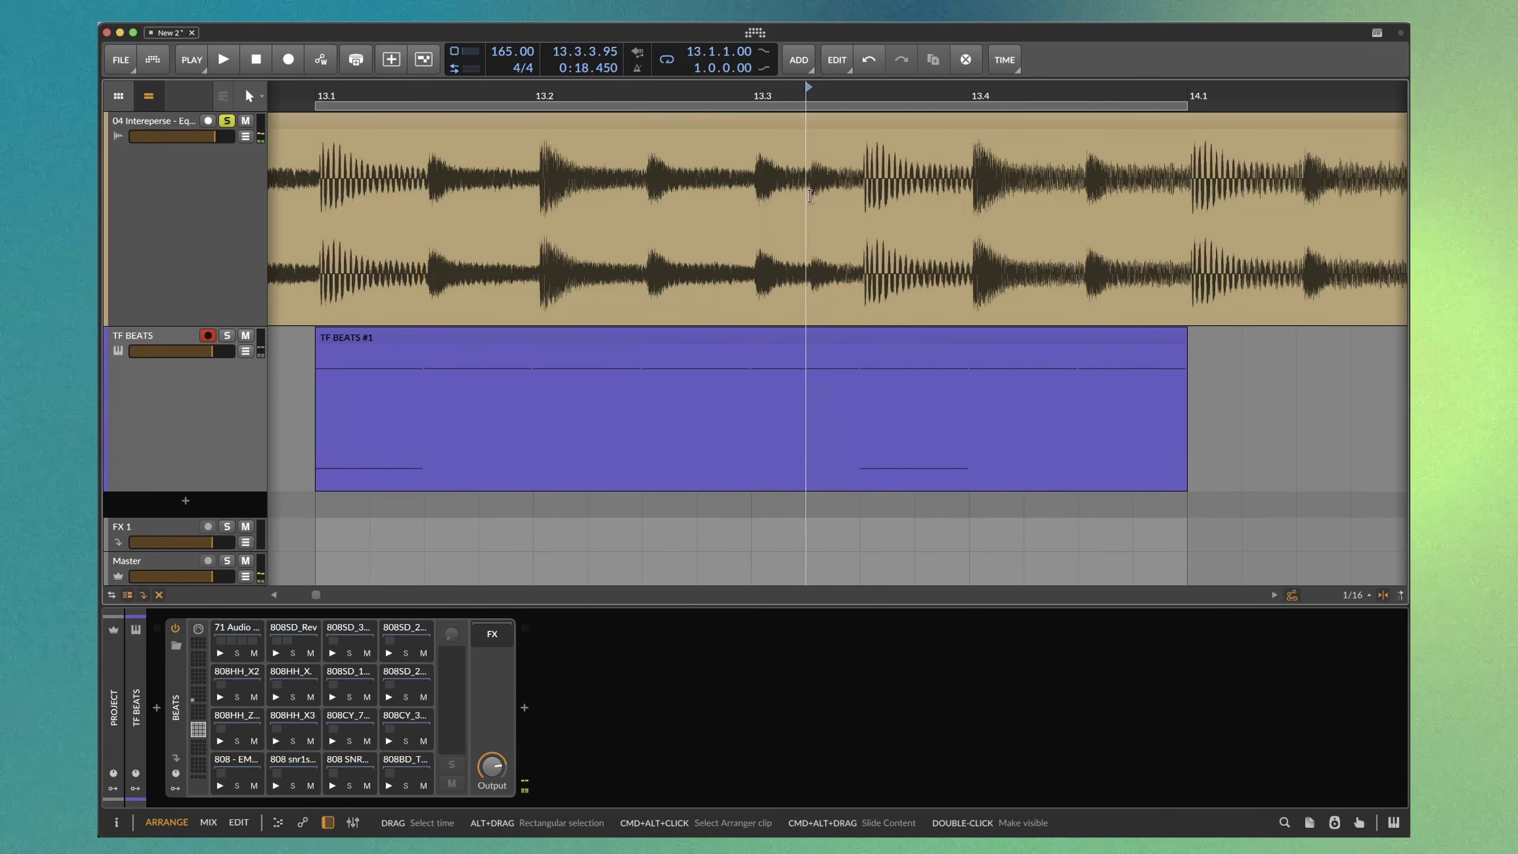
drag(808, 218, 836, 218)
Open the TF BEATS clip for editing and audition the kit's hi-hat, bass drum and snare samples
click(555, 339)
double_click(560, 341)
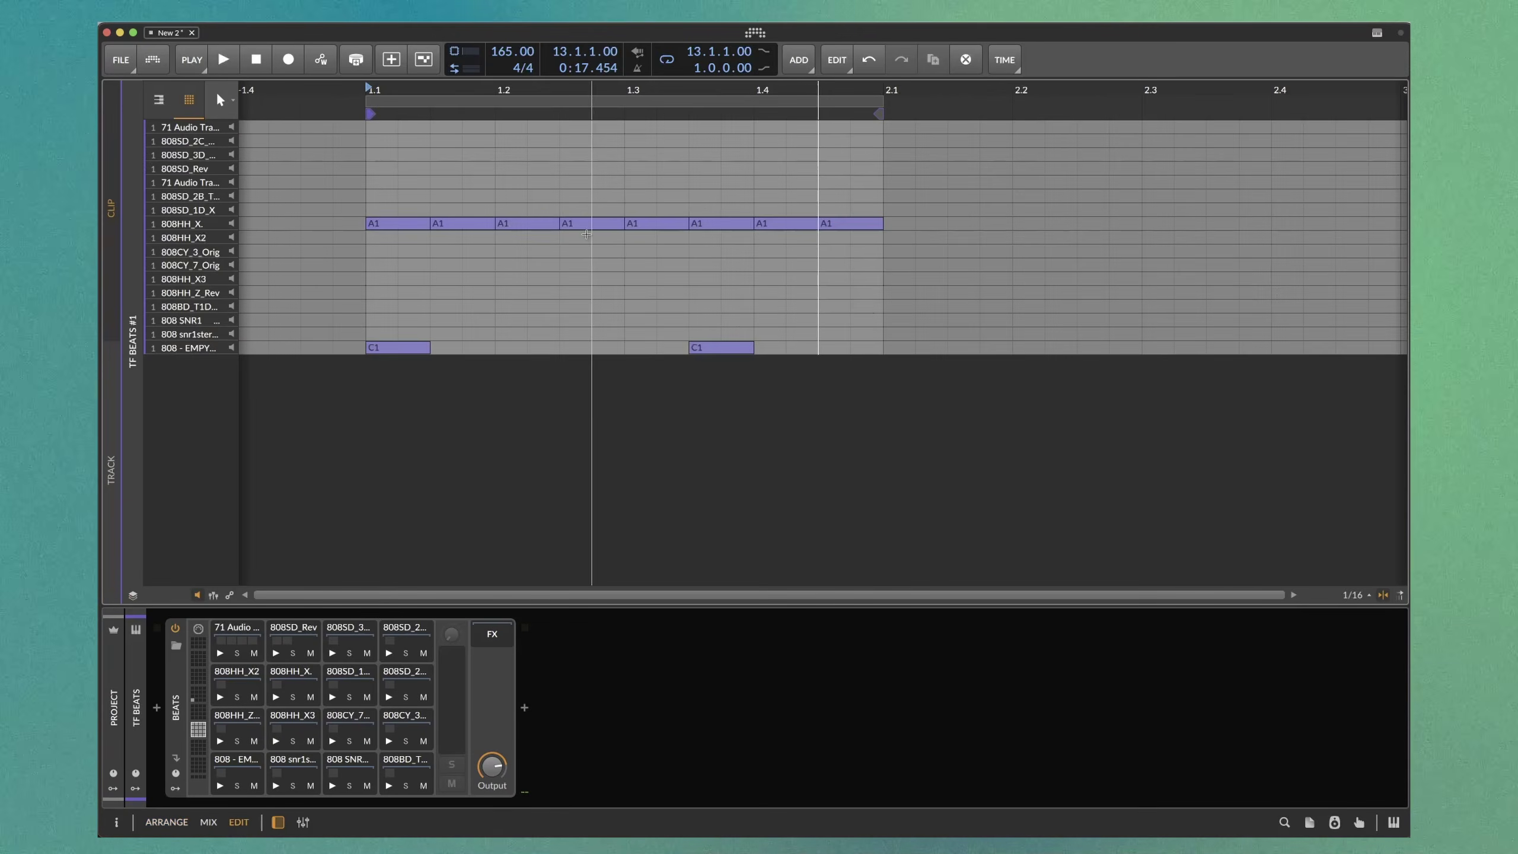
click(231, 279)
click(231, 306)
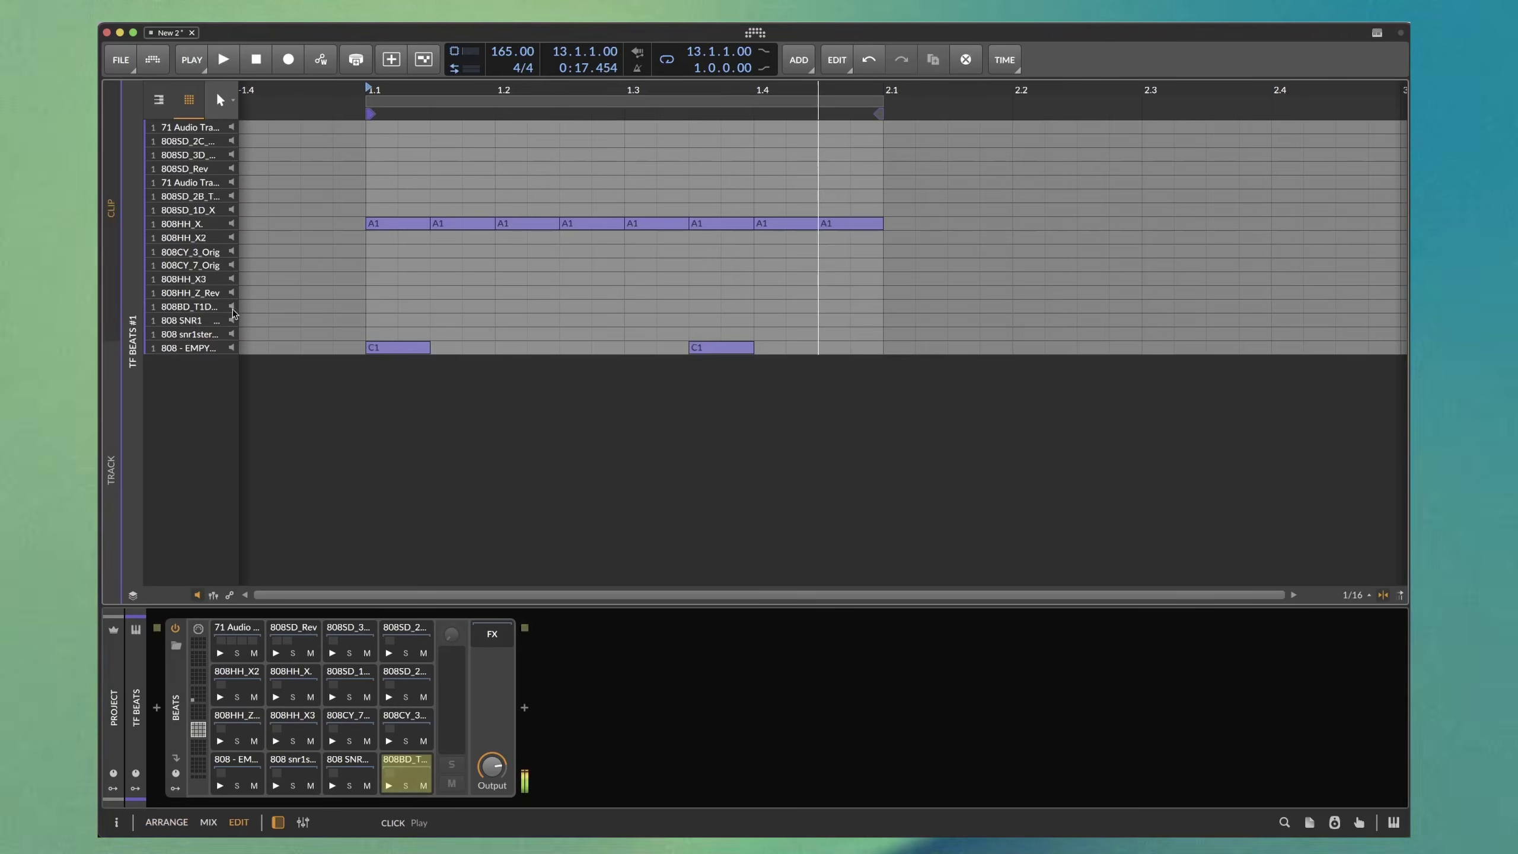
key(Tab)
key(Tab)
key(Tab)
key(Tab)
key(Tab)
key(Tab)
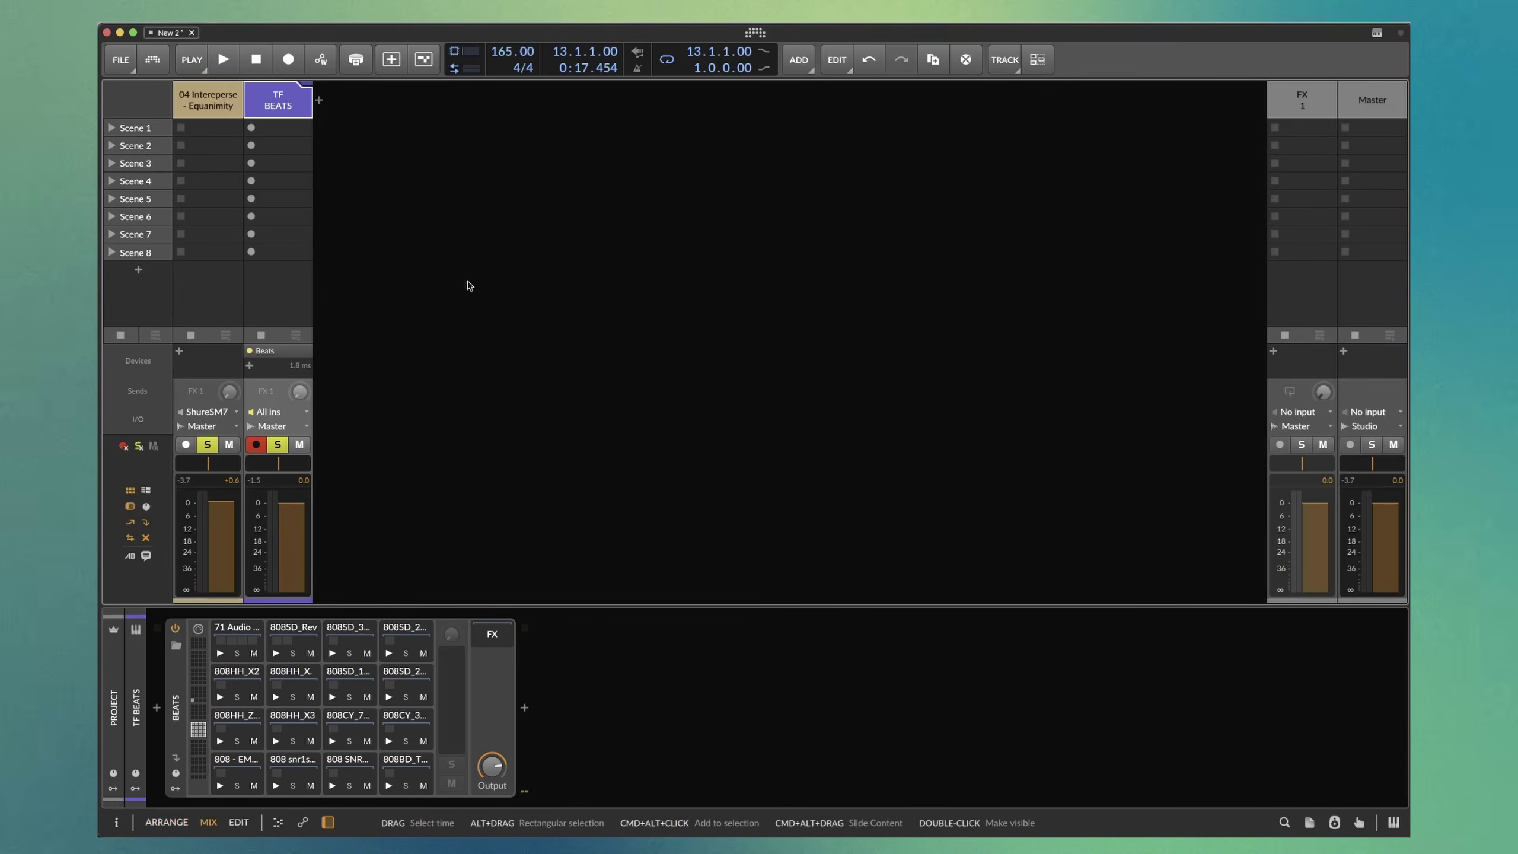
click(231, 292)
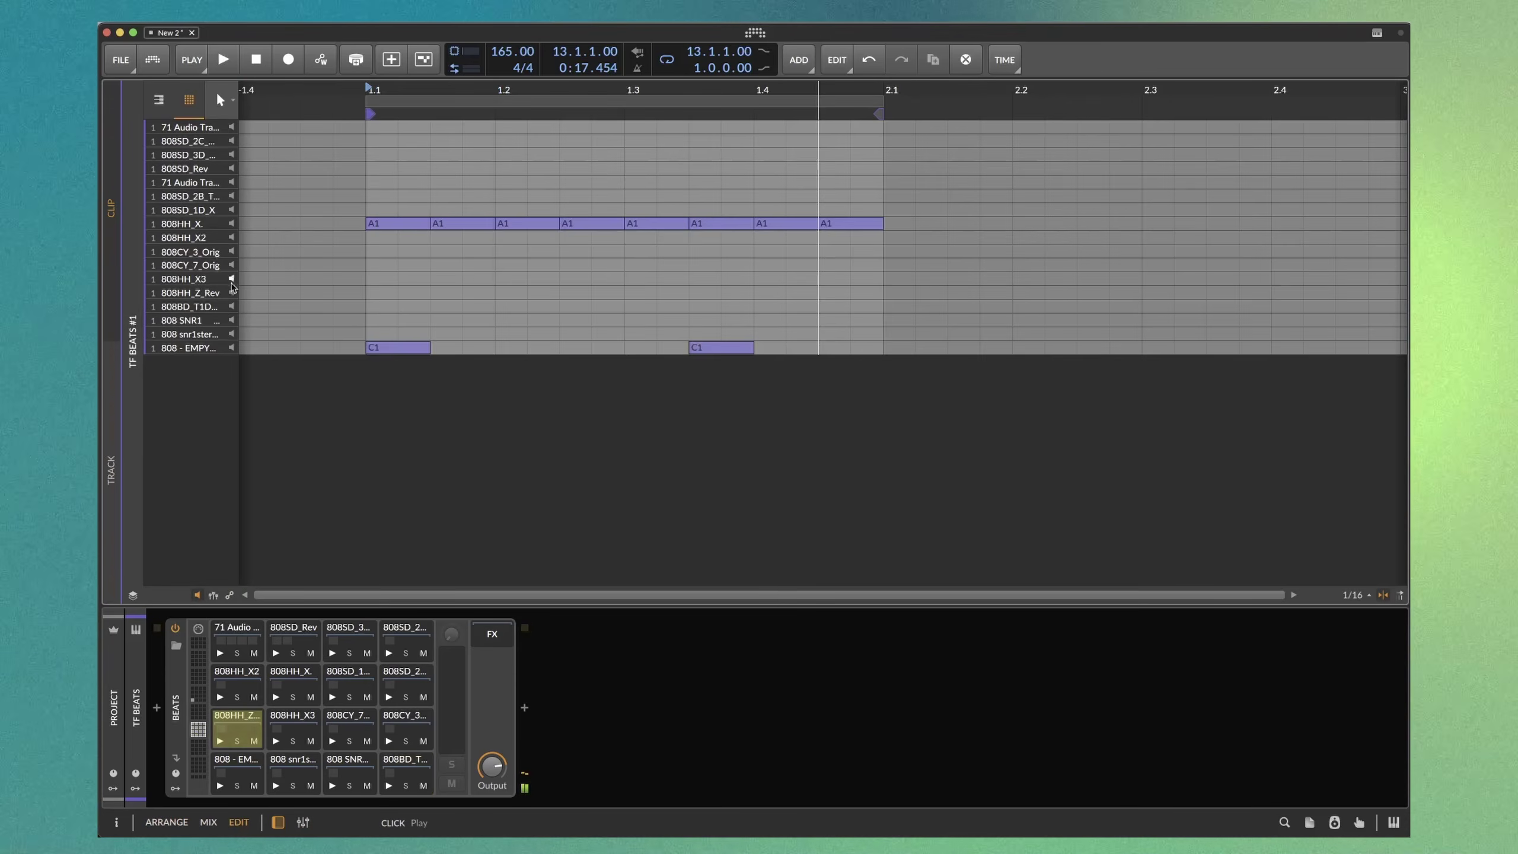
click(230, 279)
click(231, 237)
click(231, 198)
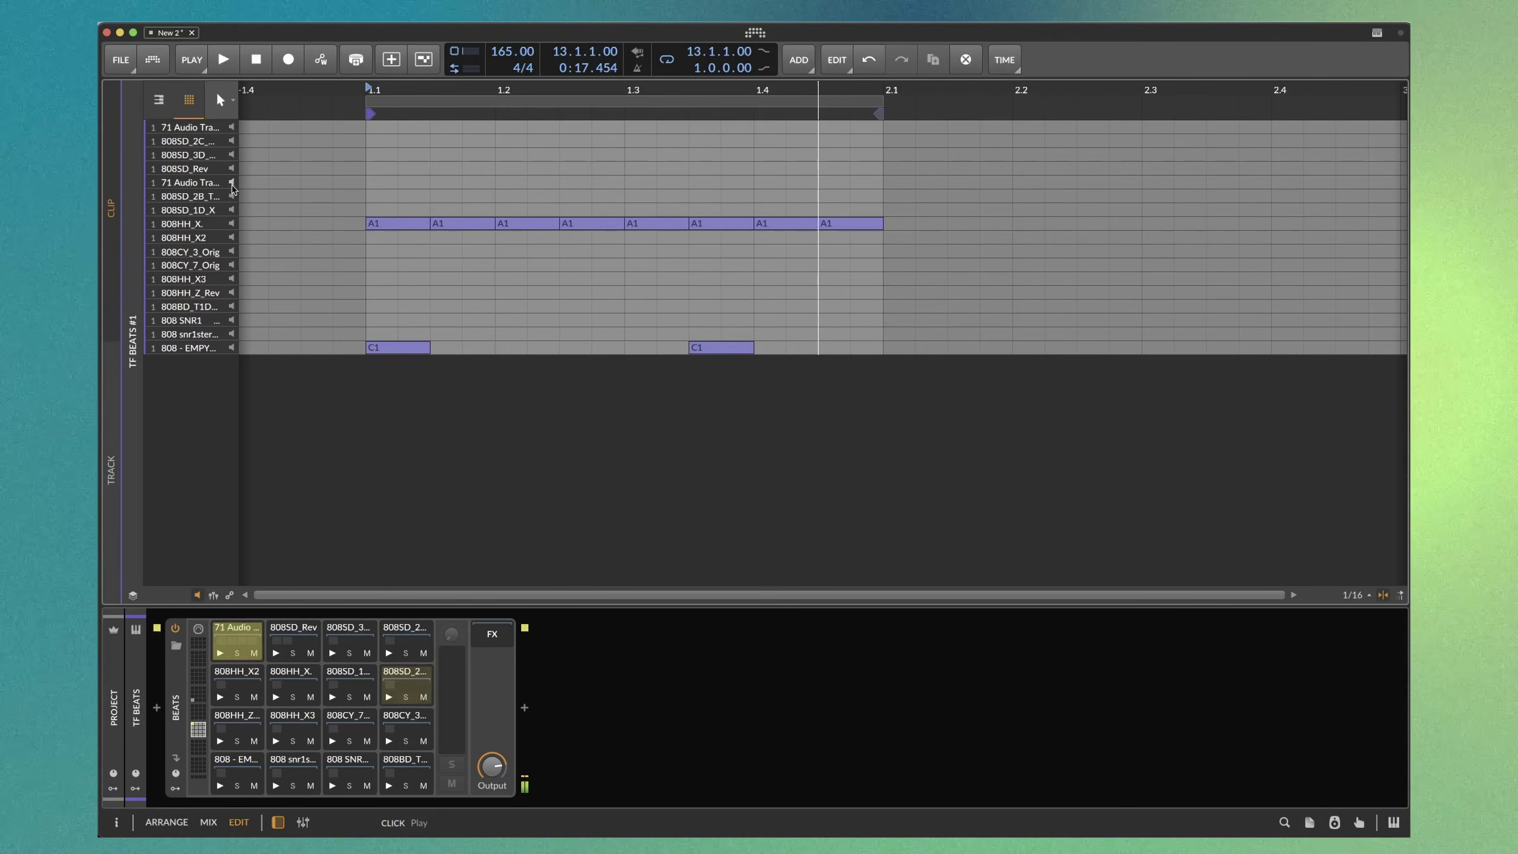
Add eighth-note 808SD_2B snare hits at 1.2 and 1.4, and play the pattern
double_click(545, 196)
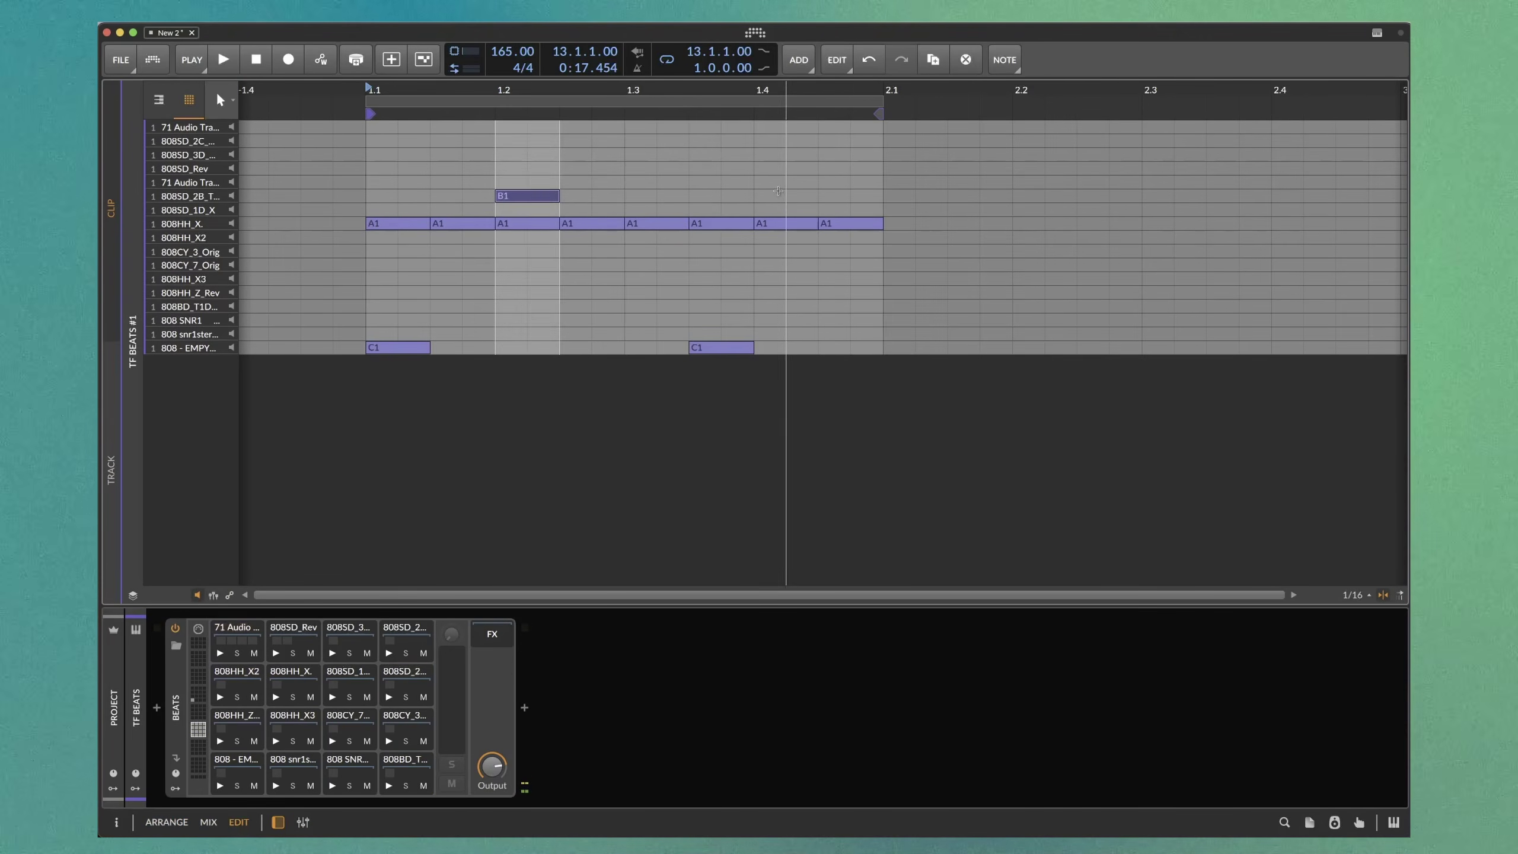
double_click(782, 197)
key(space)
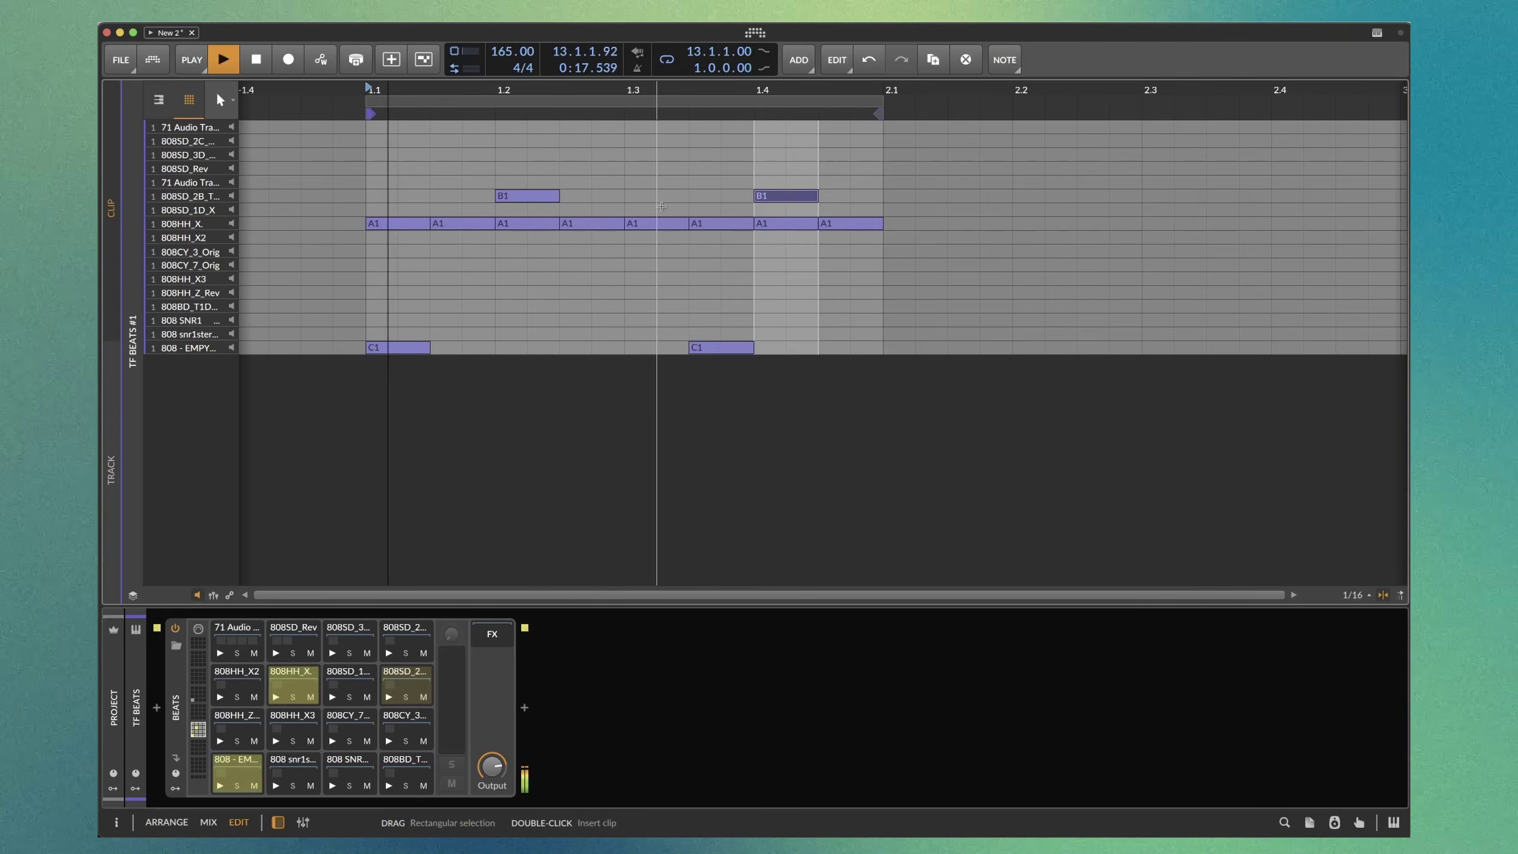
key(space)
Return to the arrangement and play the bar with only Equanimity soloed
key(Tab)
key(Tab)
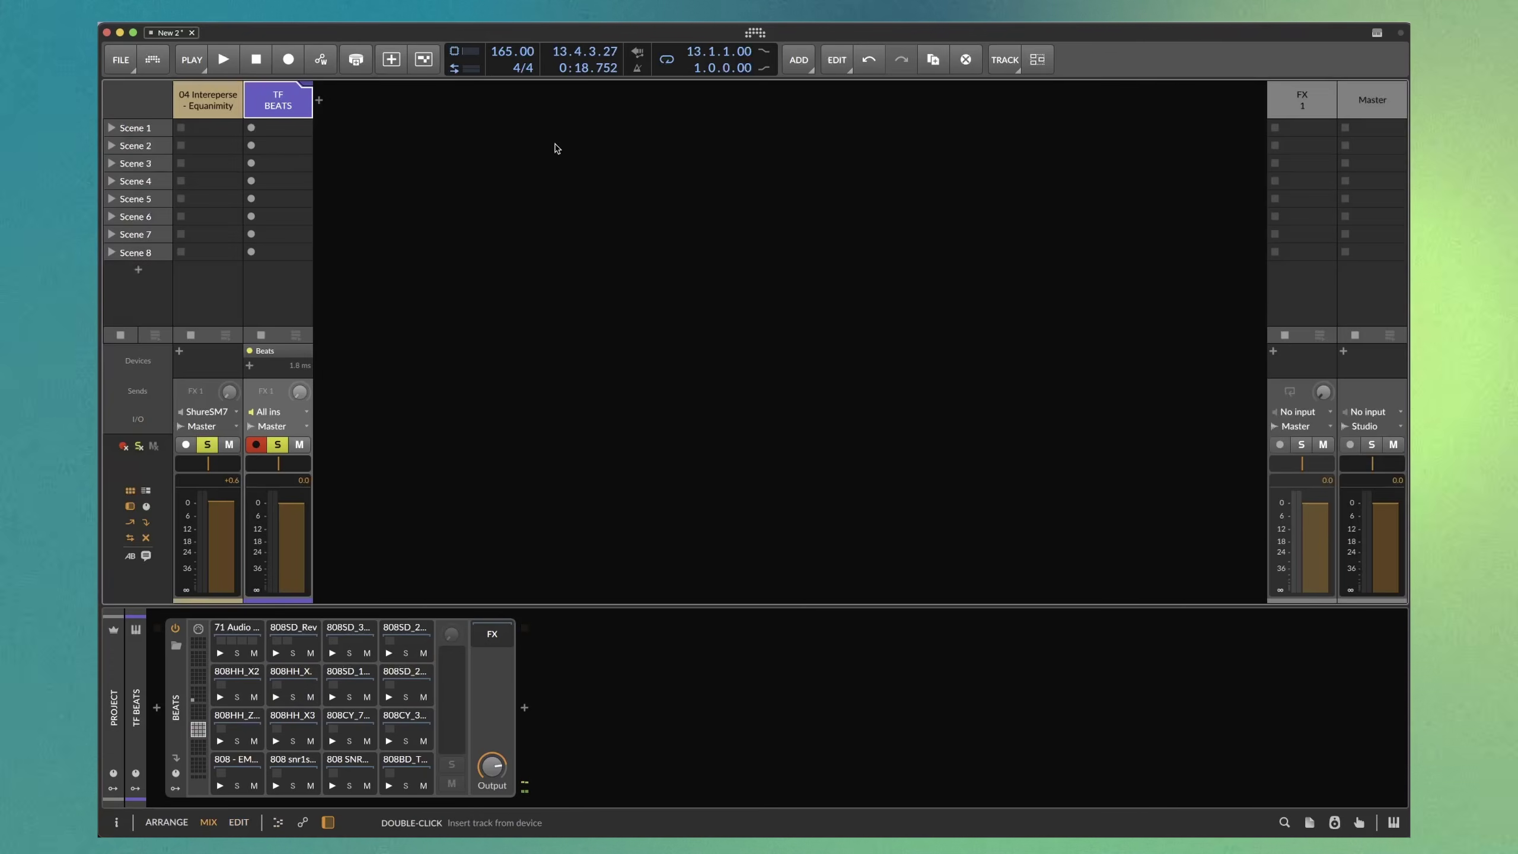
scroll(642, 219, down, 3)
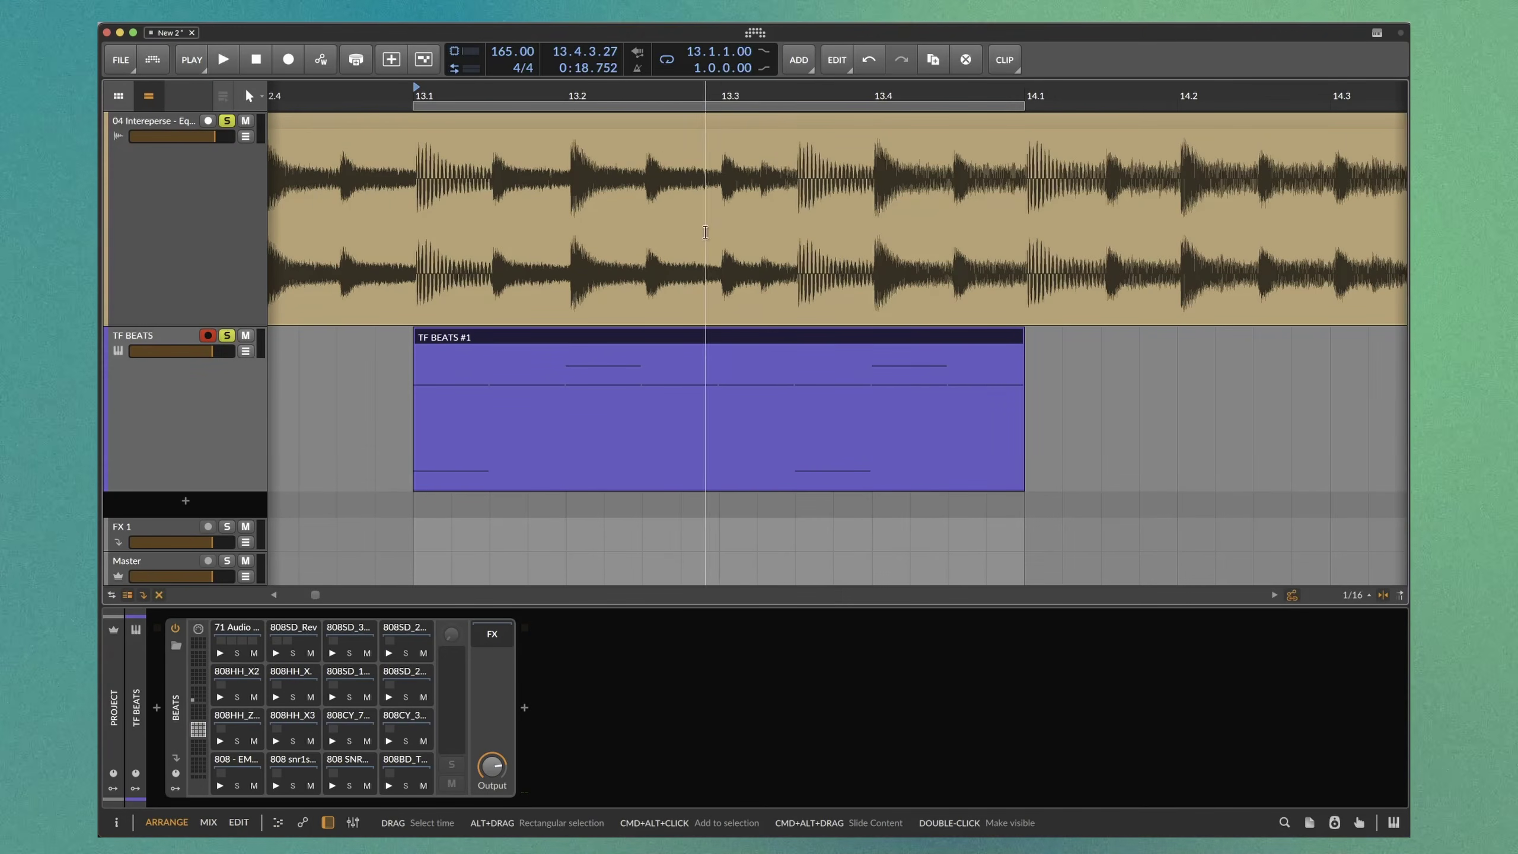
key(space)
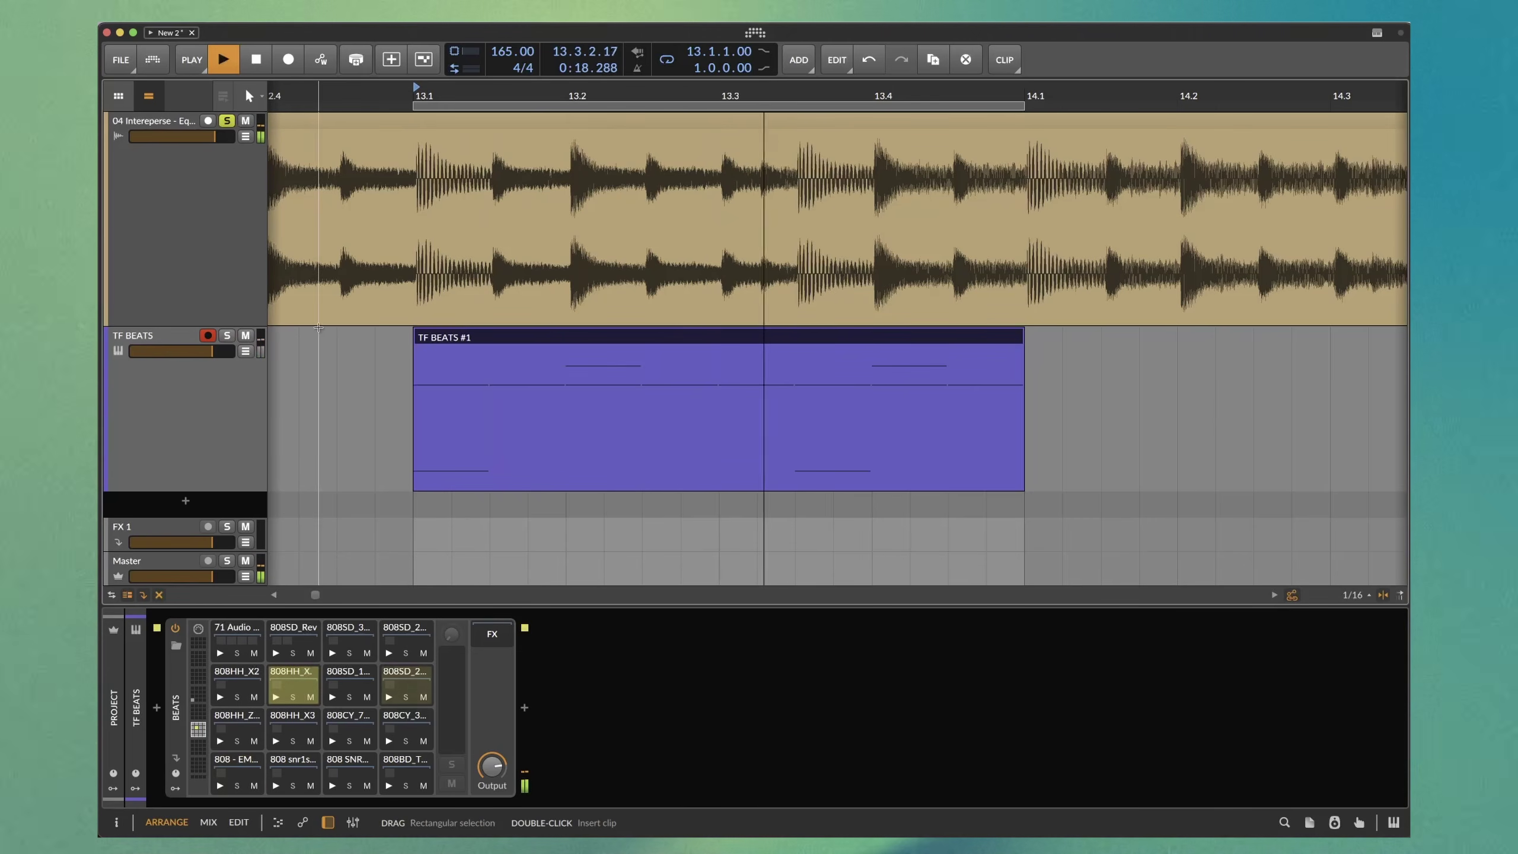
Listen closely to Equanimity's hits around 13.3 by repeatedly playing short stretches from 13.3 and an eighth note before it
click(720, 94)
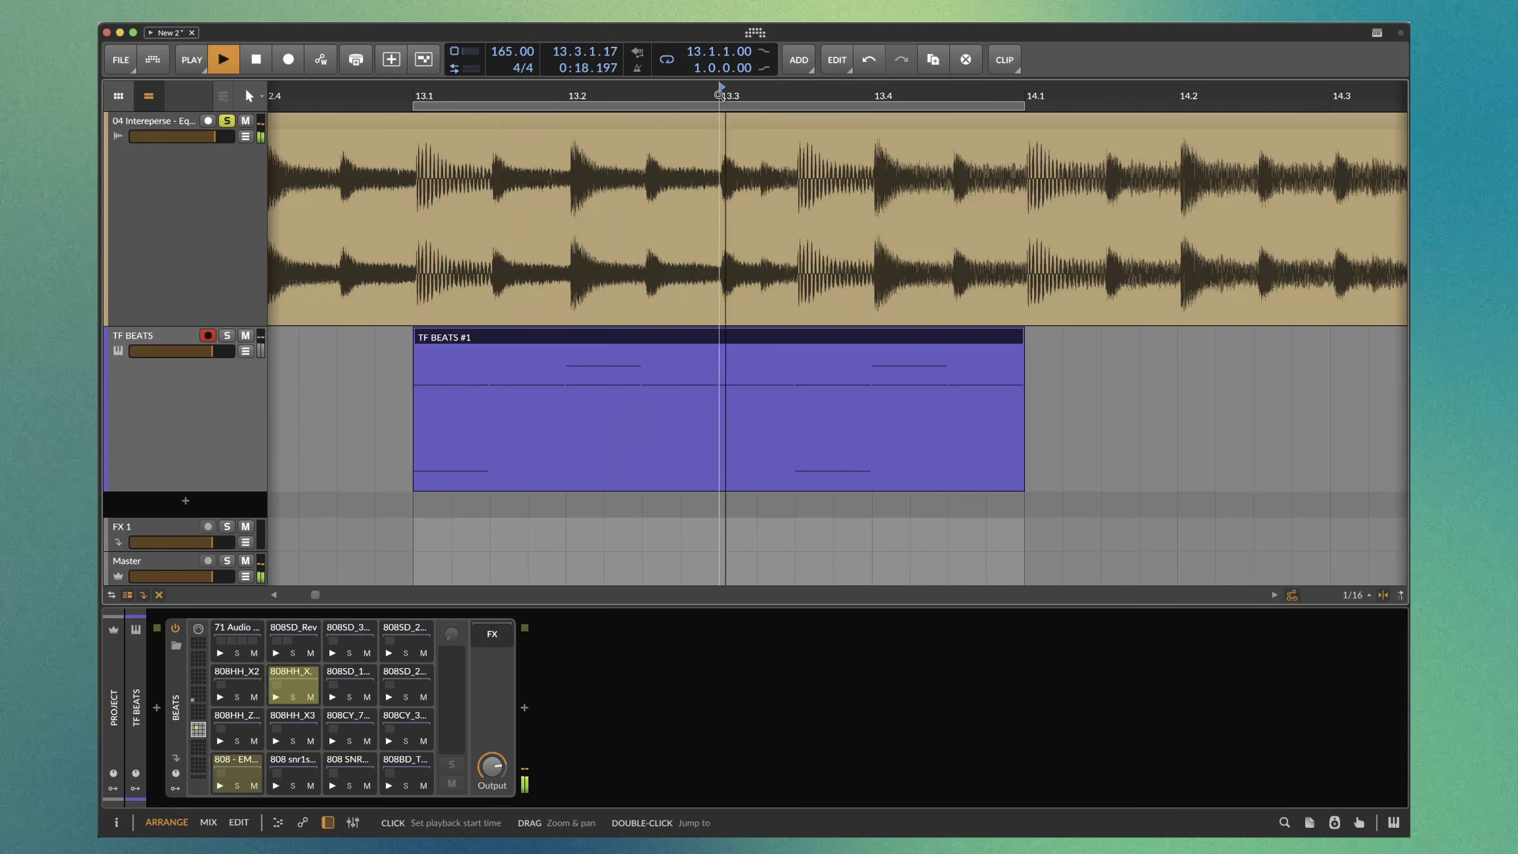
key(space)
click(645, 94)
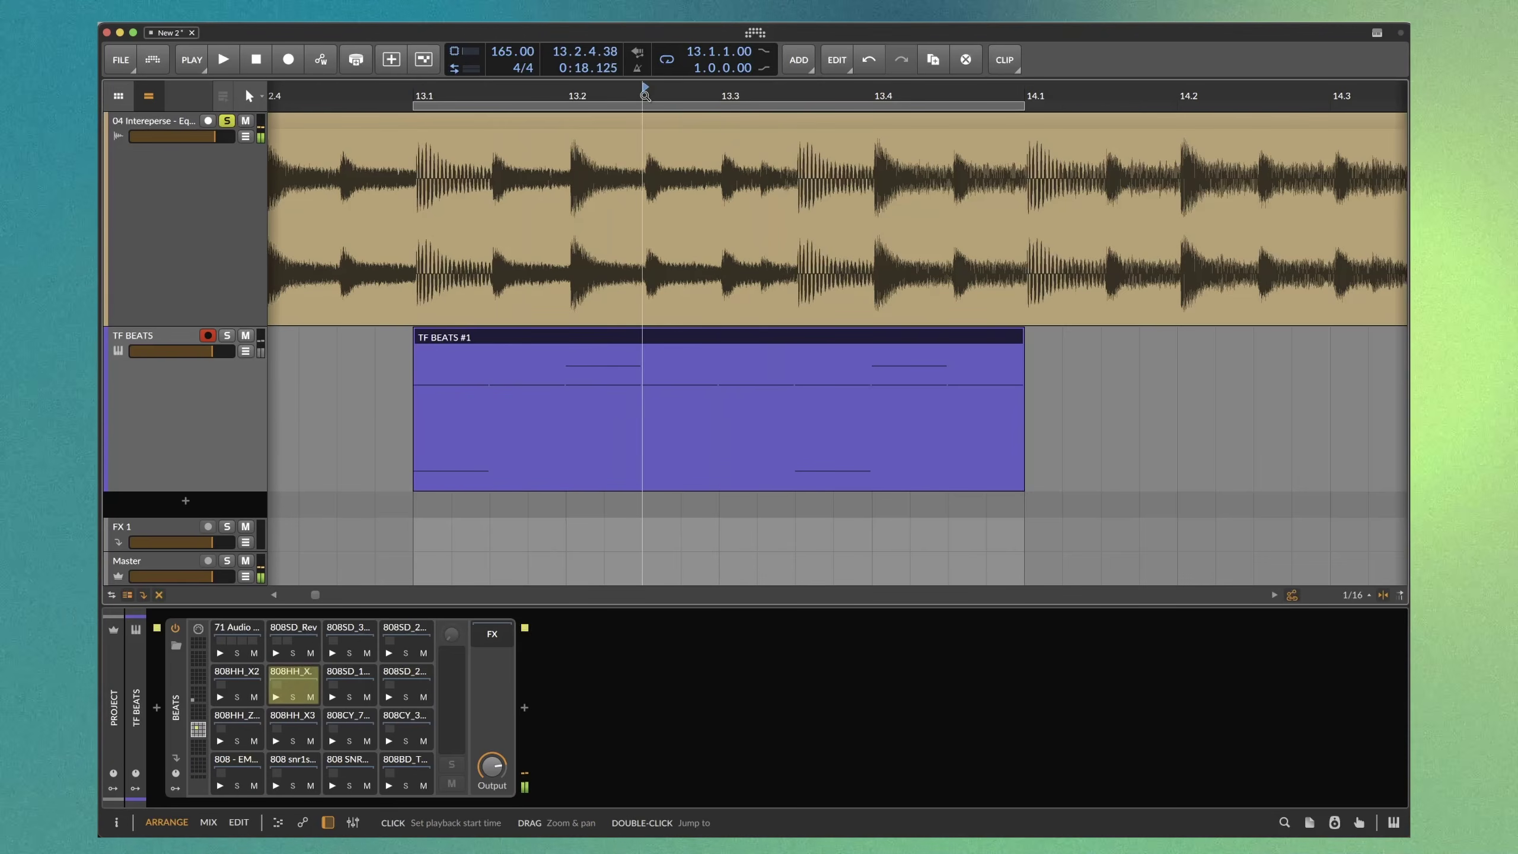
key(space)
key(space)
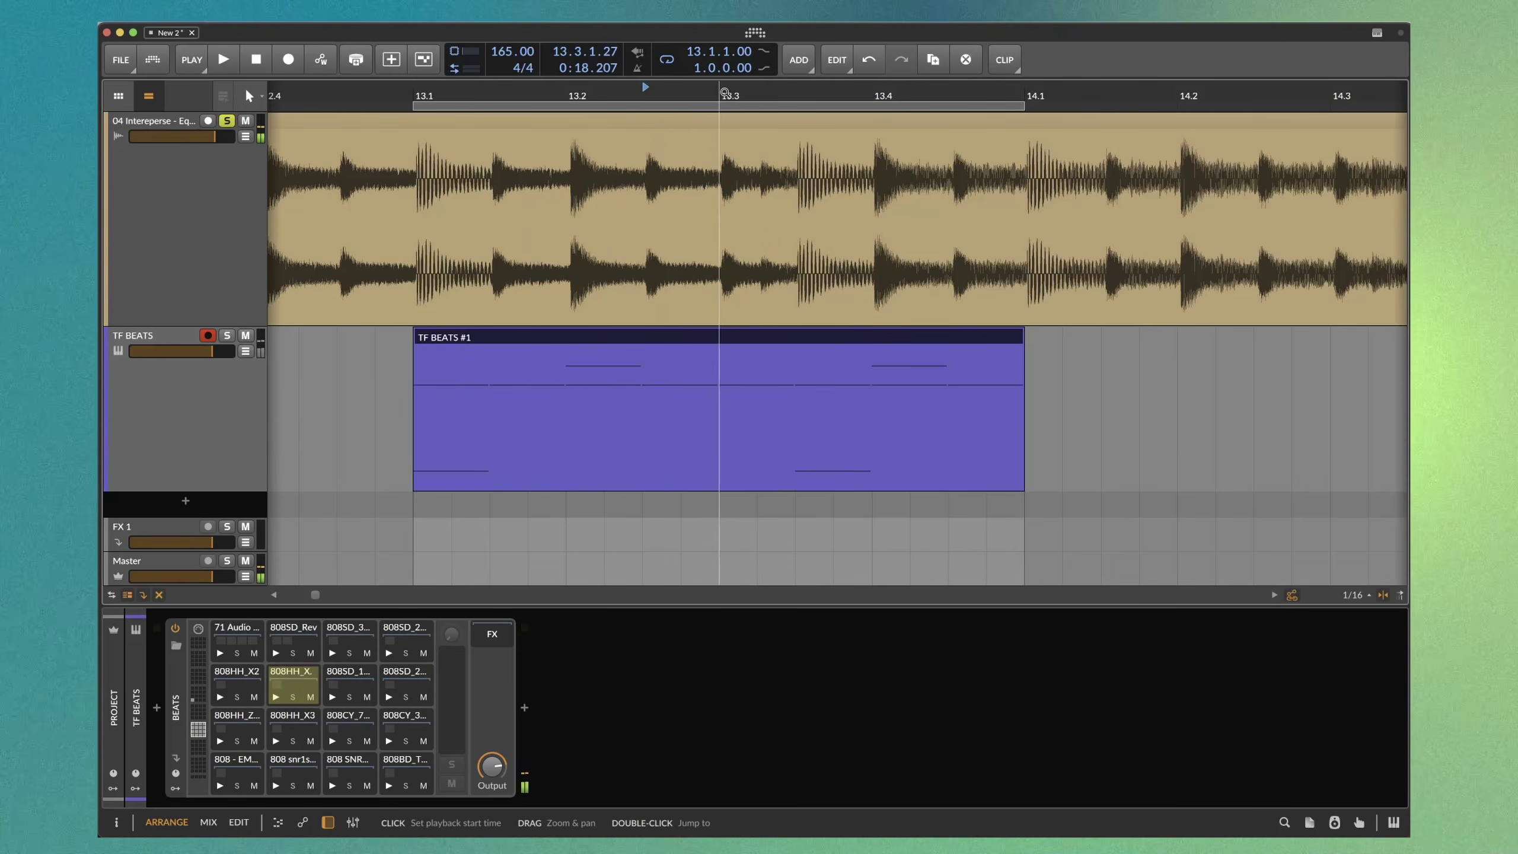
click(723, 92)
key(space)
key(space)
key(space)
key(space)
key(space)
key(space)
key(space)
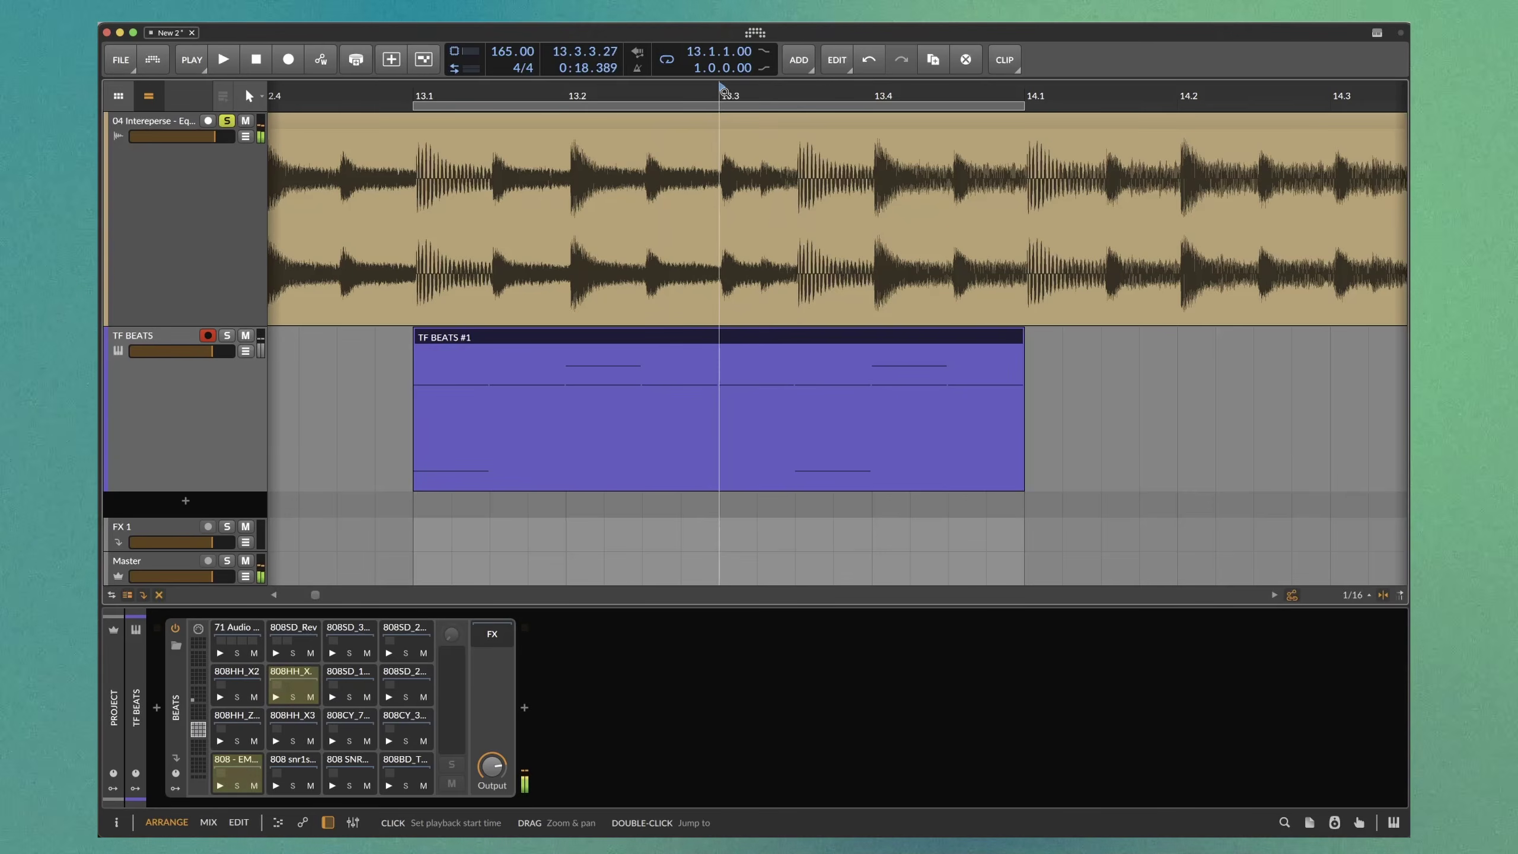
key(space)
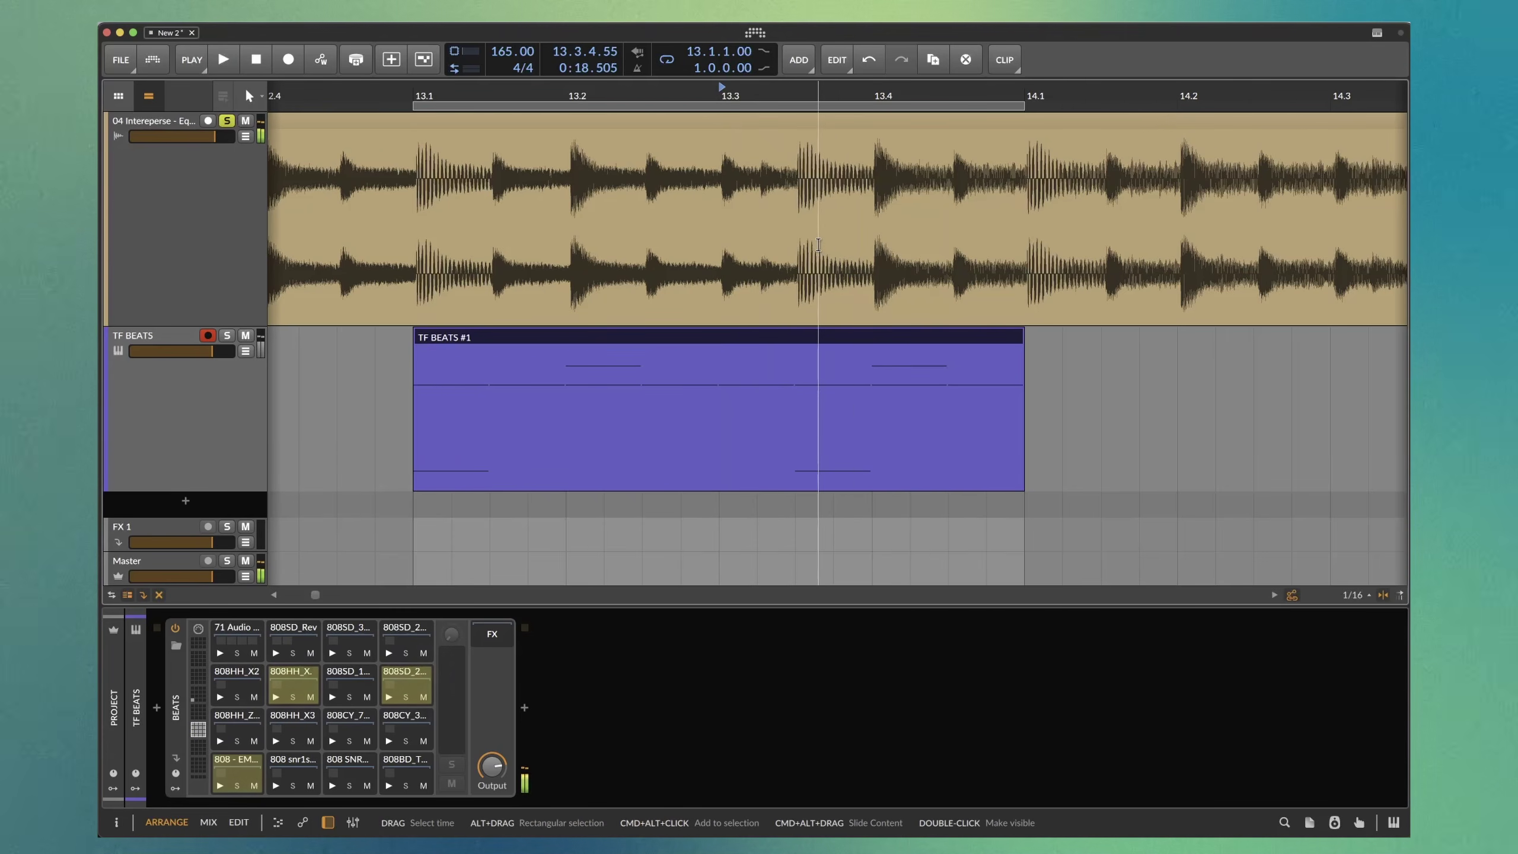
key(space)
Add an 808SD_2B snare hit one sixteenth after 1.3 in the TF BEATS clip
double_click(796, 339)
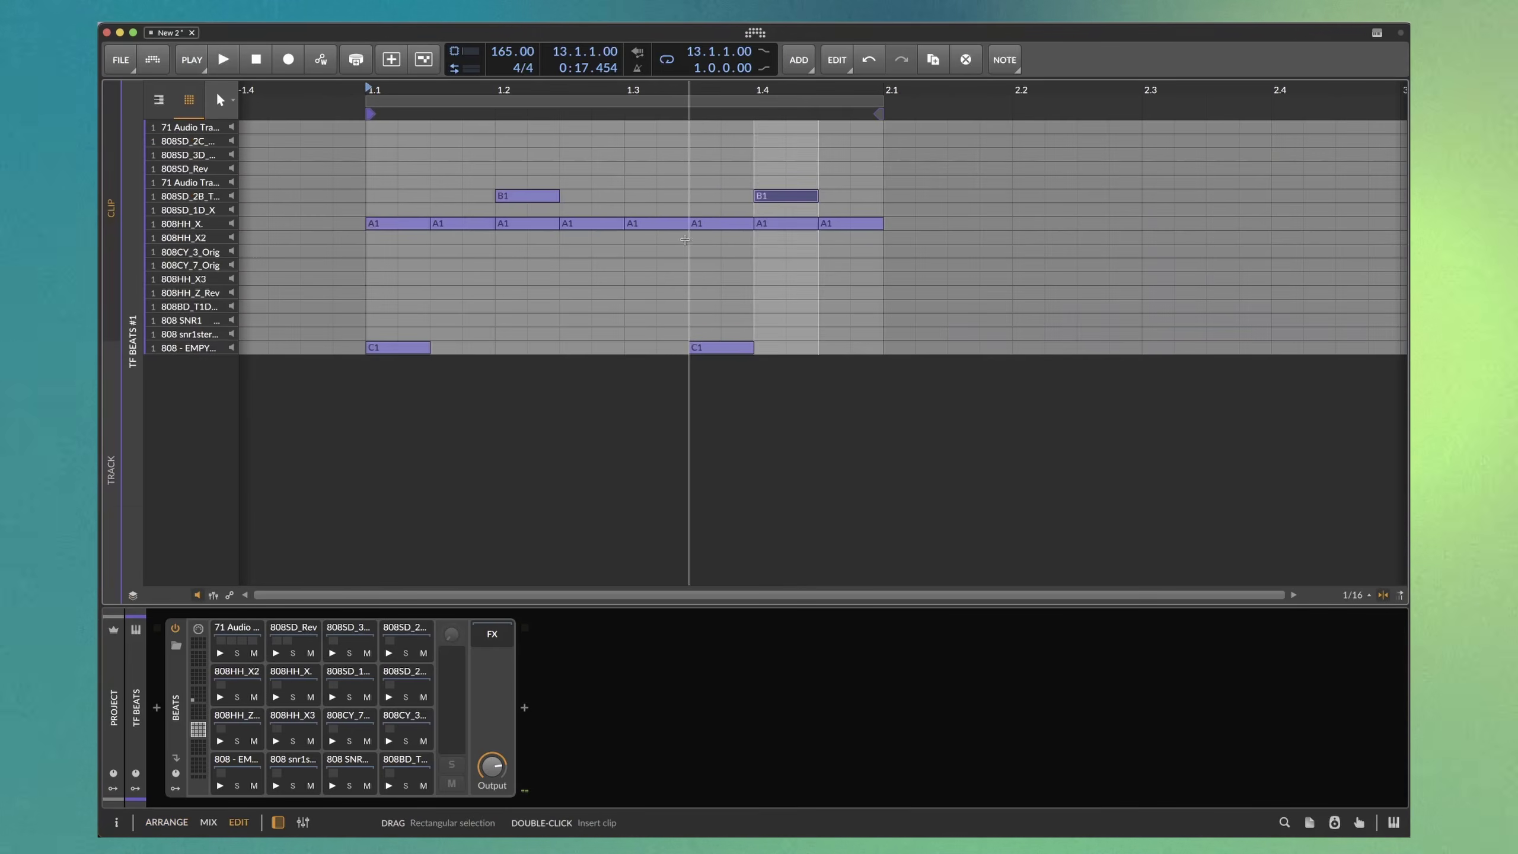
key(space)
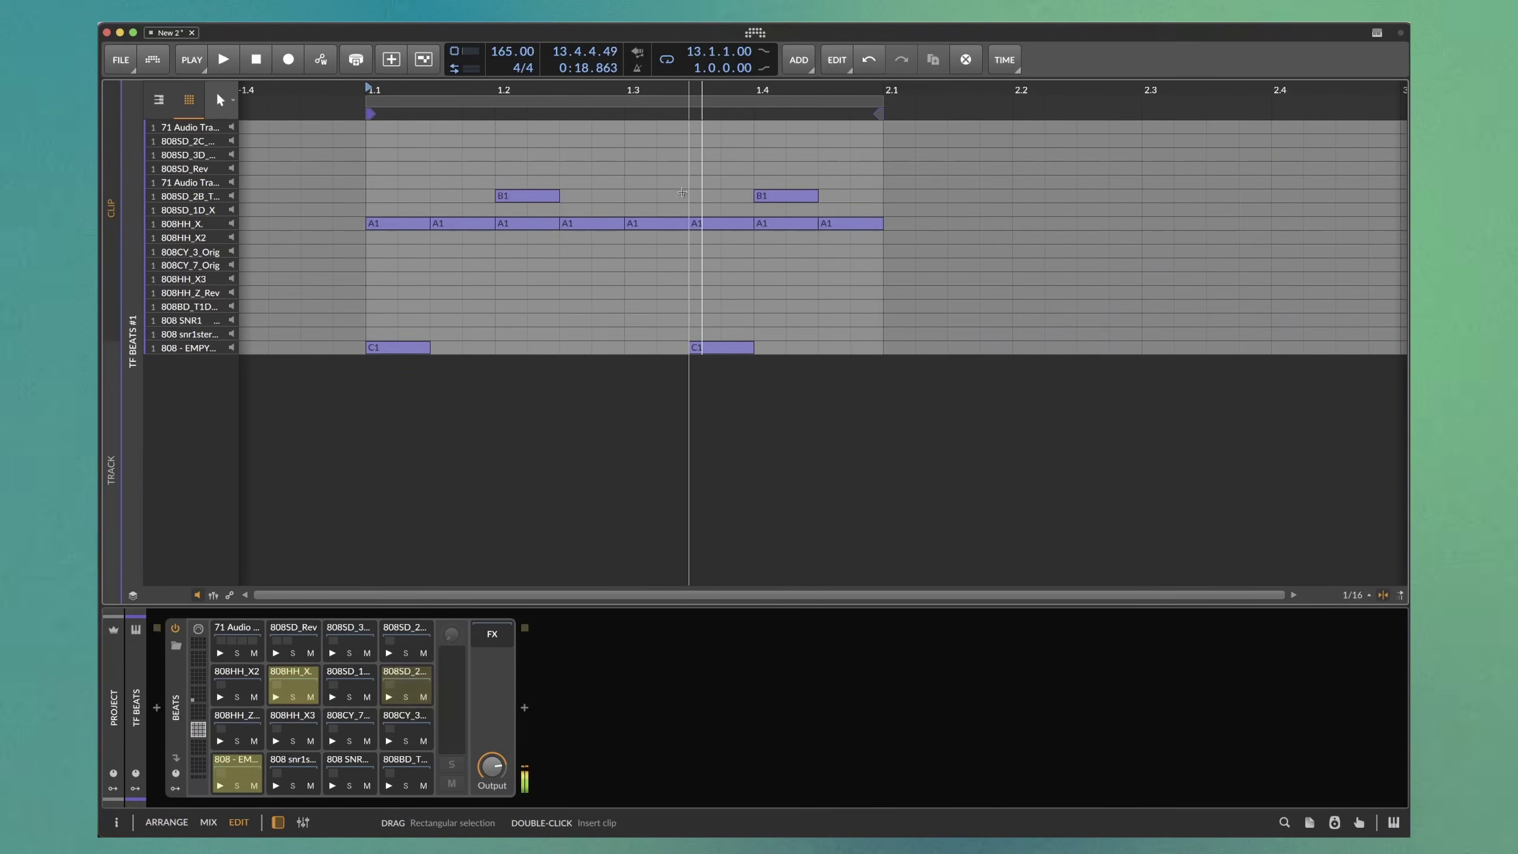
double_click(682, 193)
Solo TF BEATS in the arrangement and play the bar, comparing it with and without Equanimity
click(166, 822)
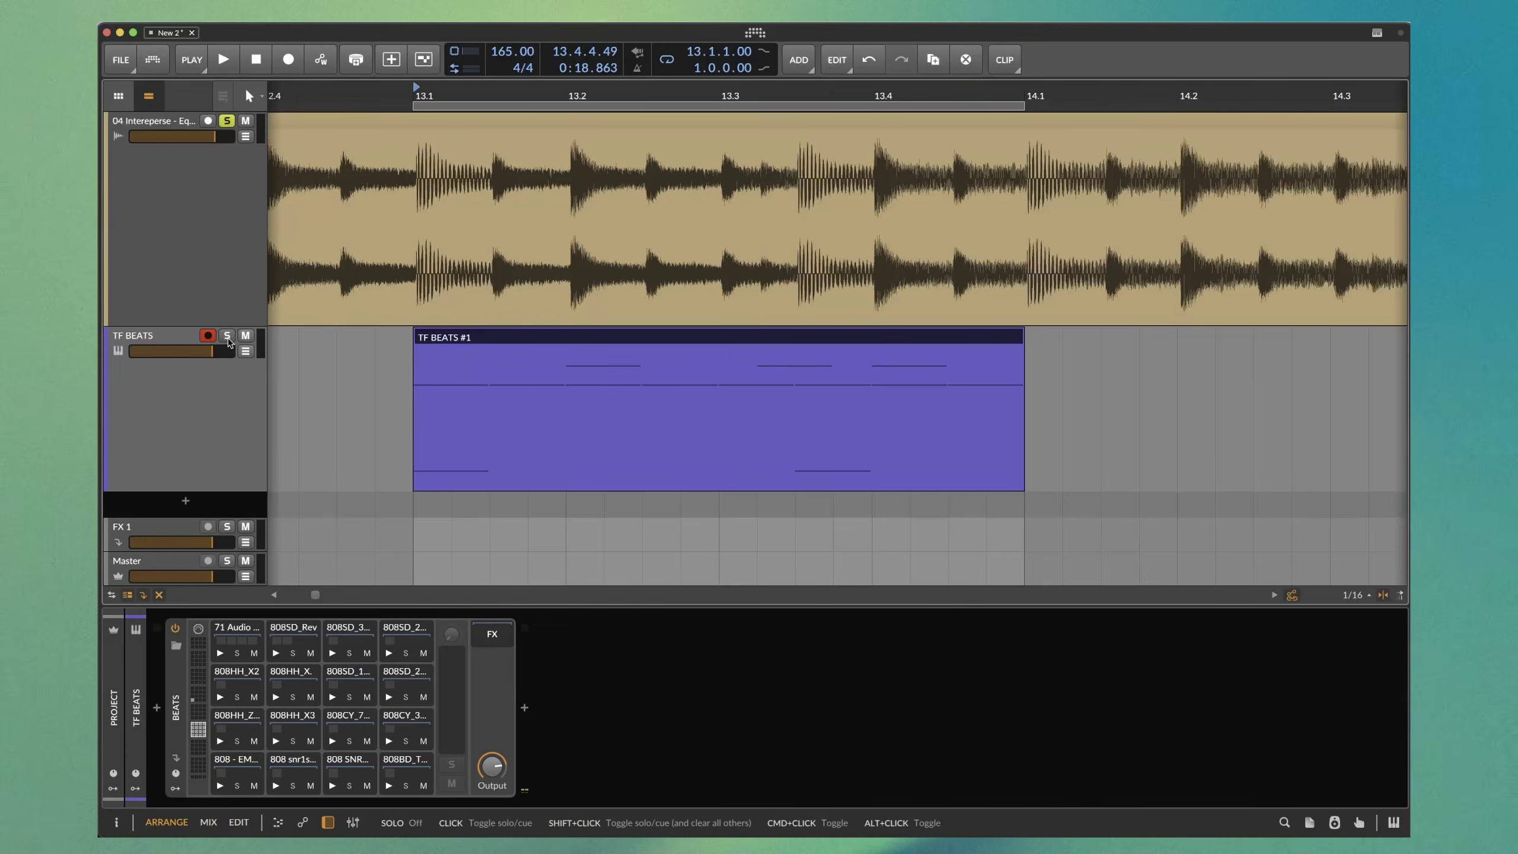
click(227, 335)
key(space)
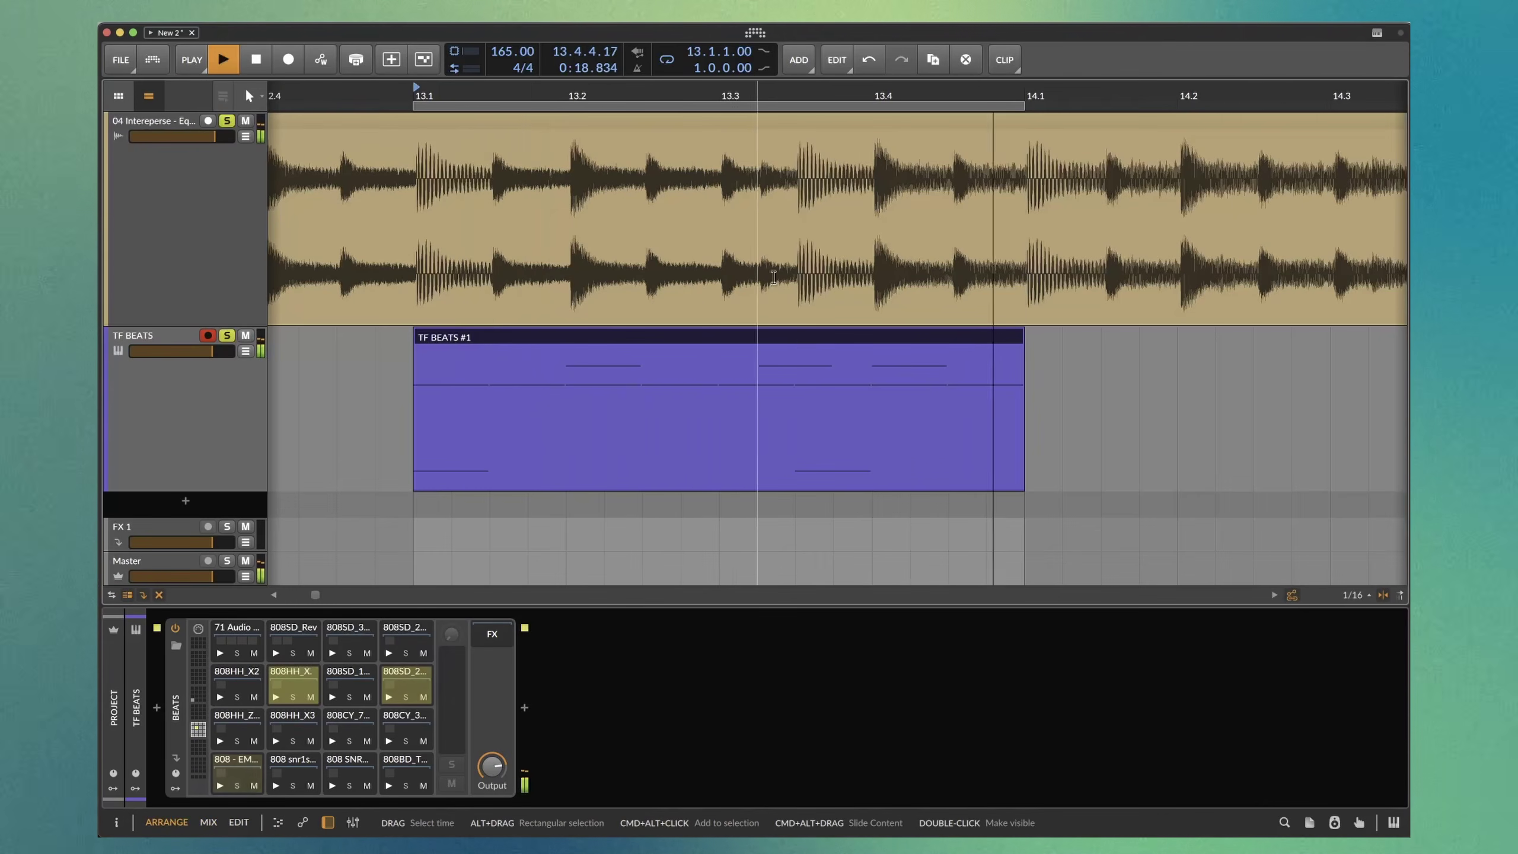
click(227, 122)
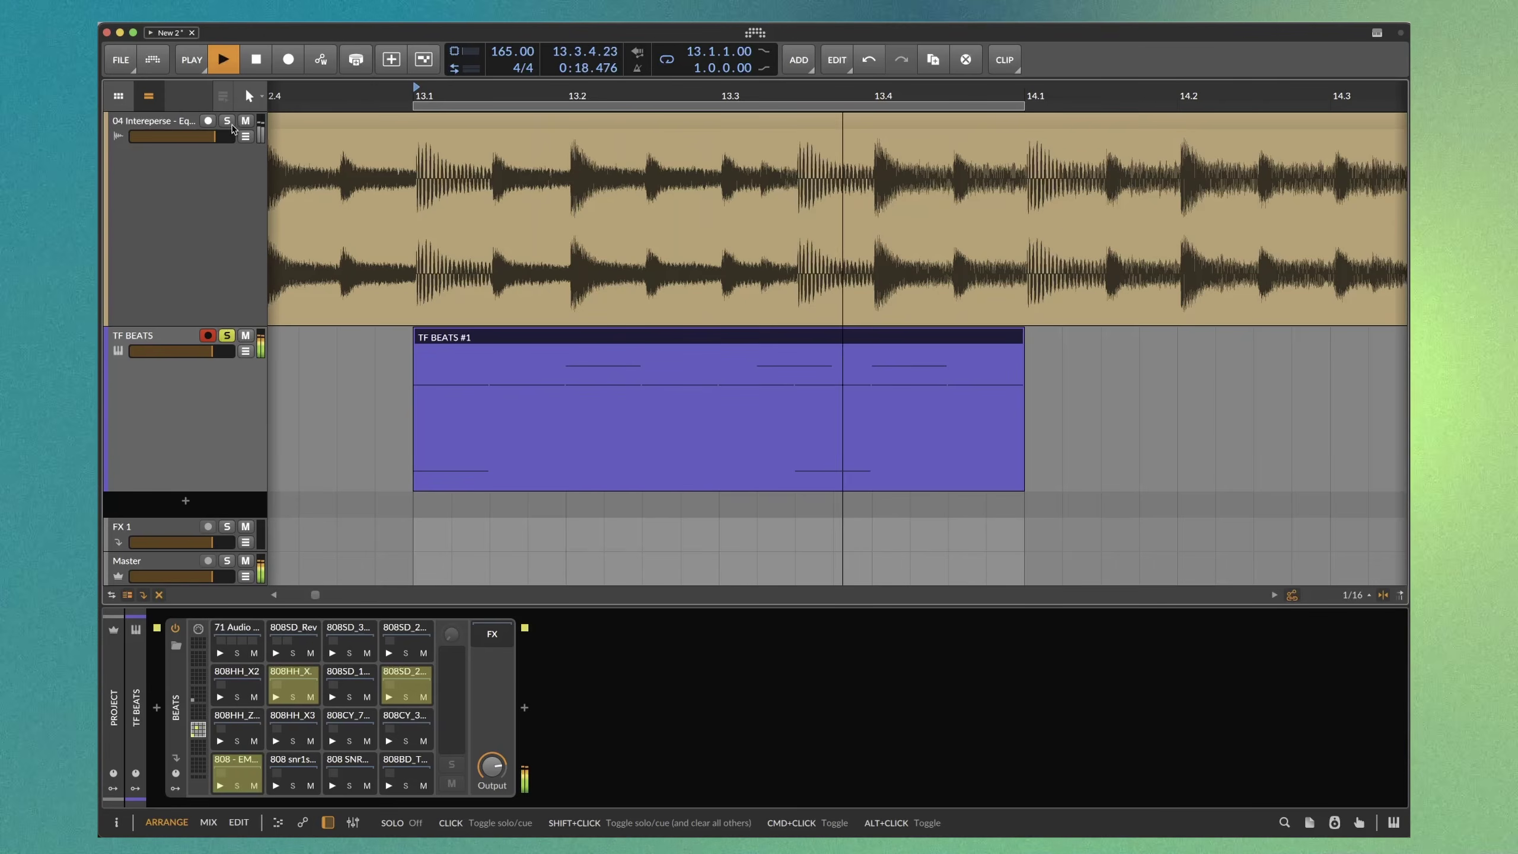
click(227, 122)
key(space)
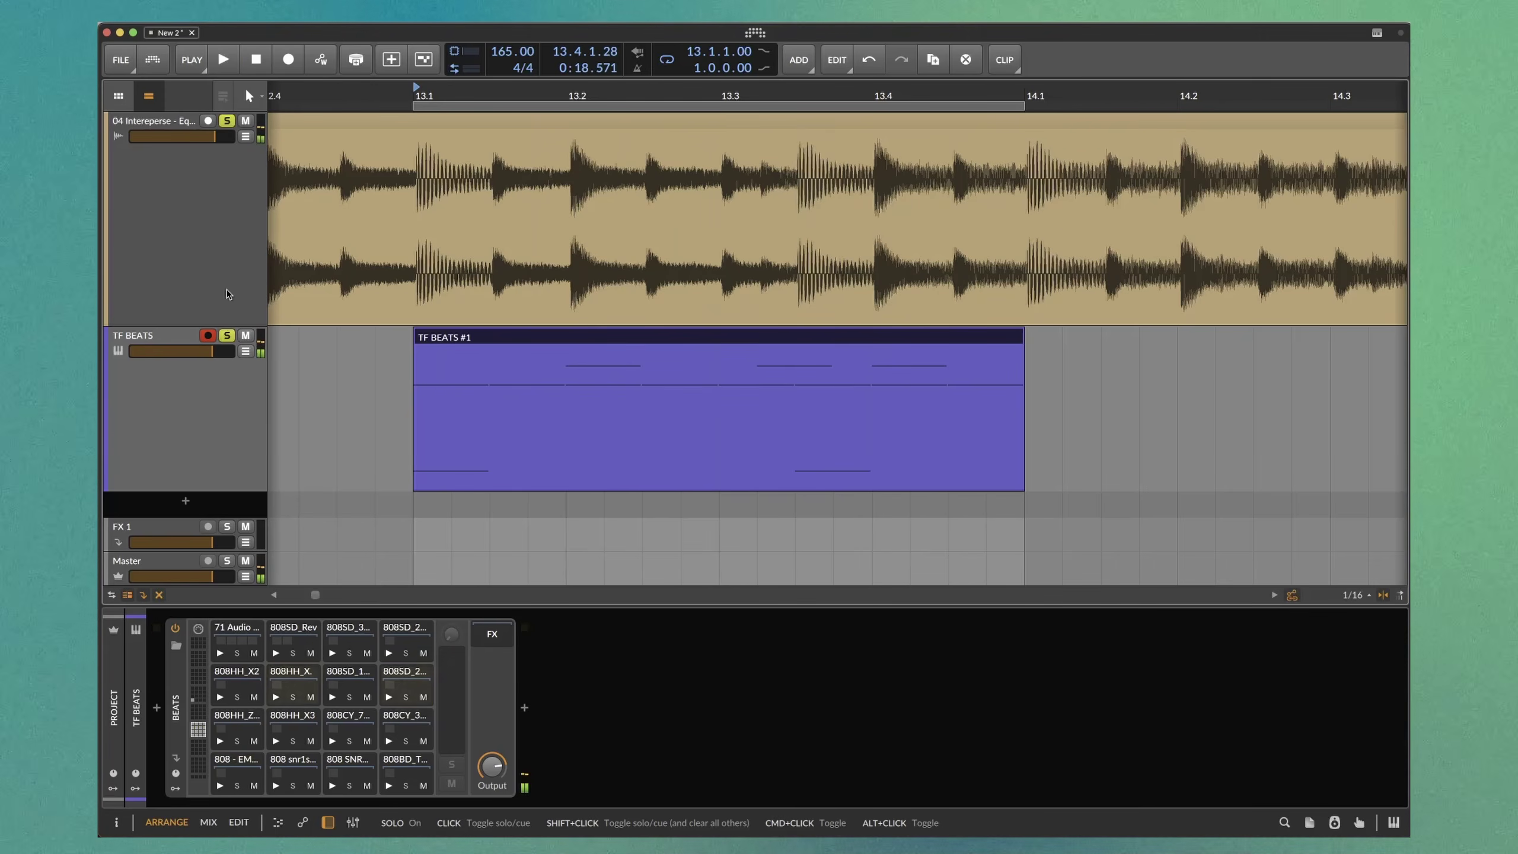
Play the bar with only Equanimity soloed and with only TF BEATS soloed to compare the grooves
click(228, 339)
key(space)
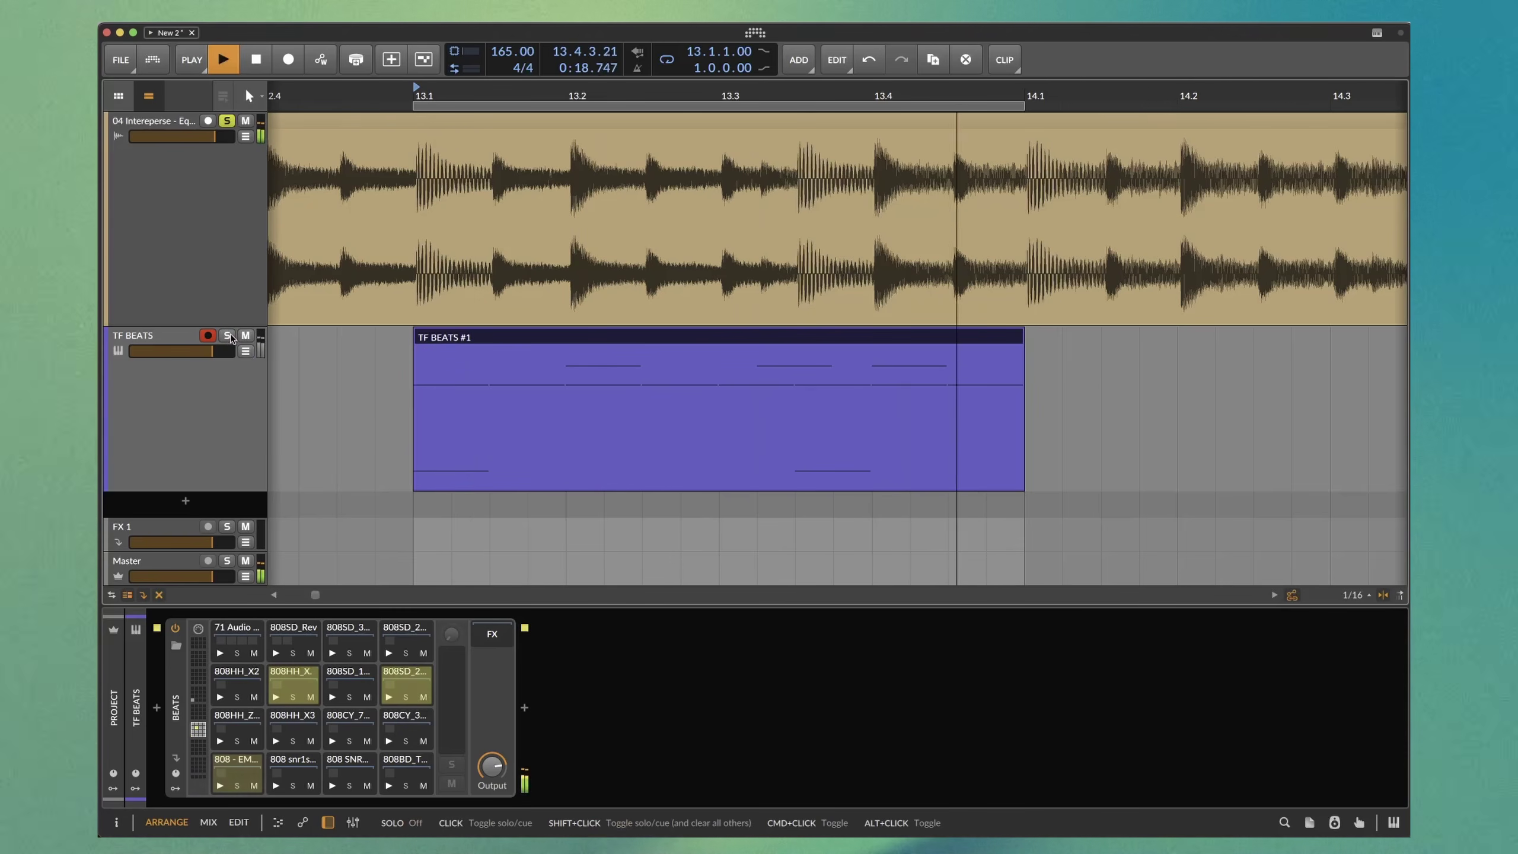
key(space)
click(228, 337)
key(space)
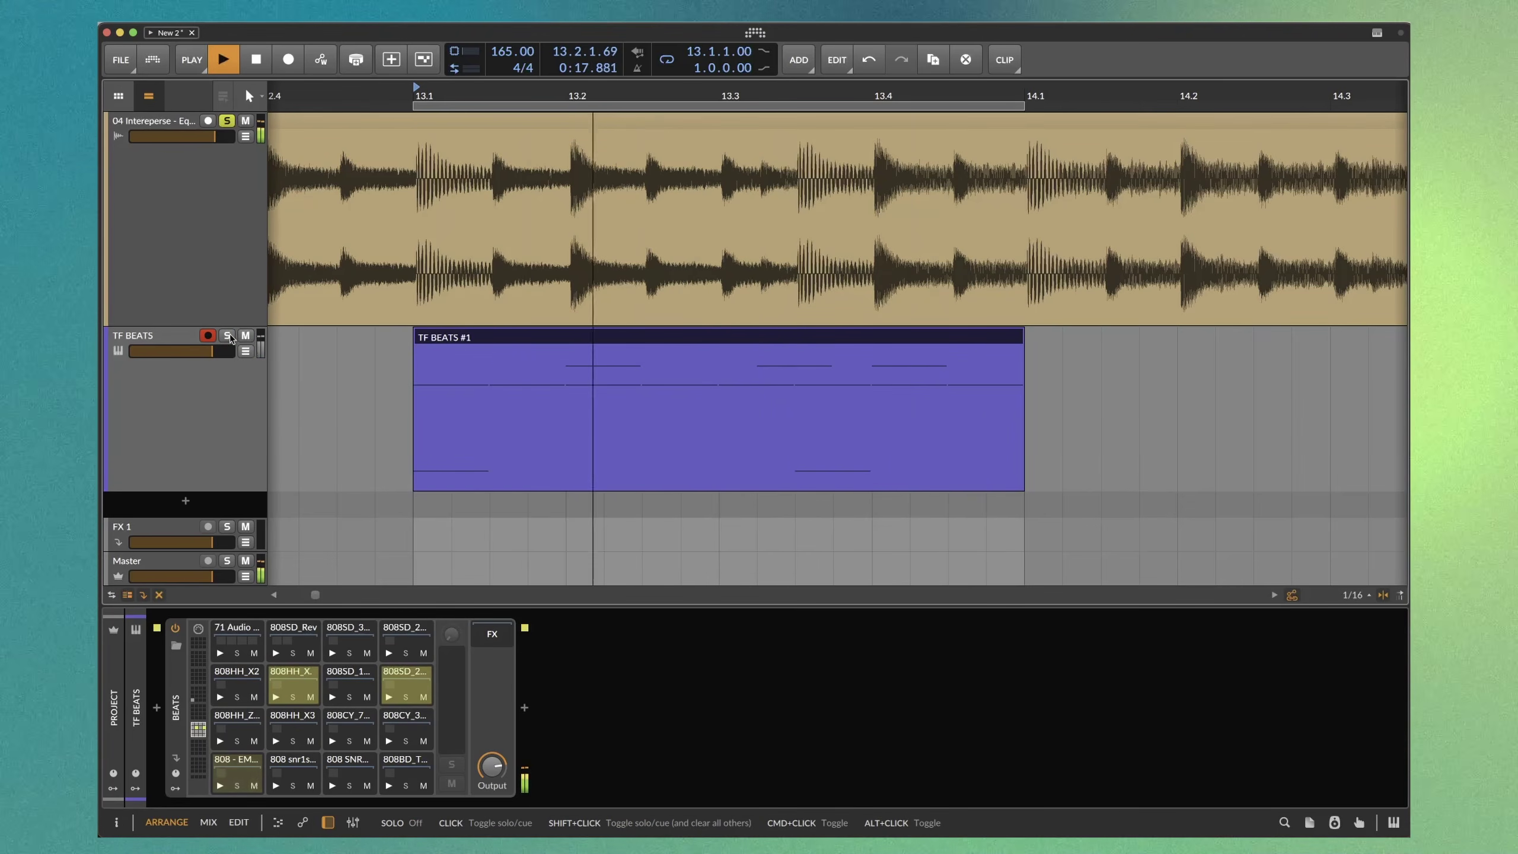
key(space)
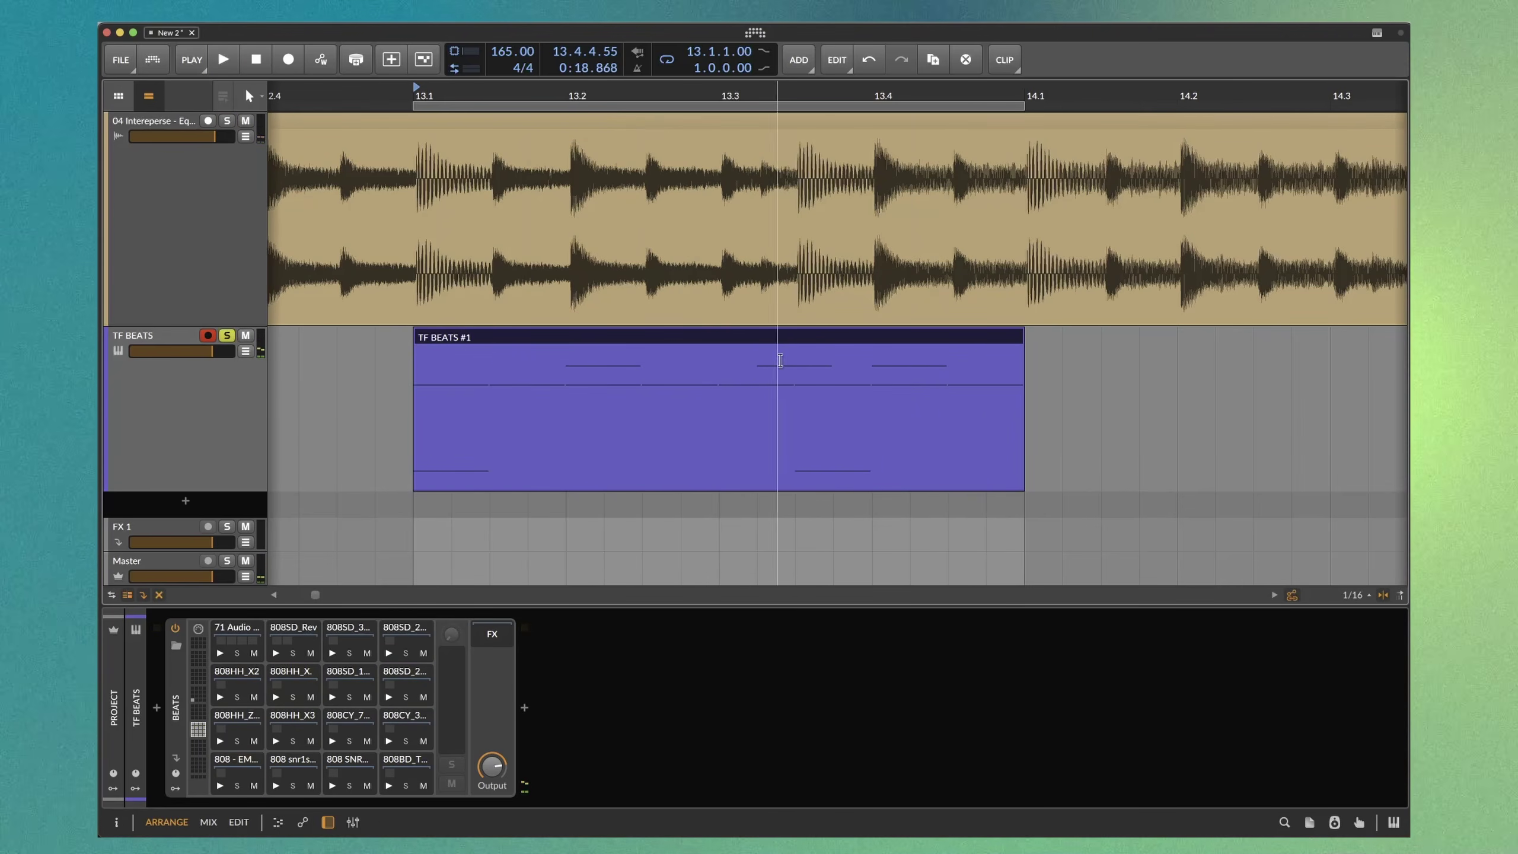
Show the note velocities in the TF BEATS clip, slightly lower the snare hit just after 1.3, and play the result
key(alt+3)
click(675, 275)
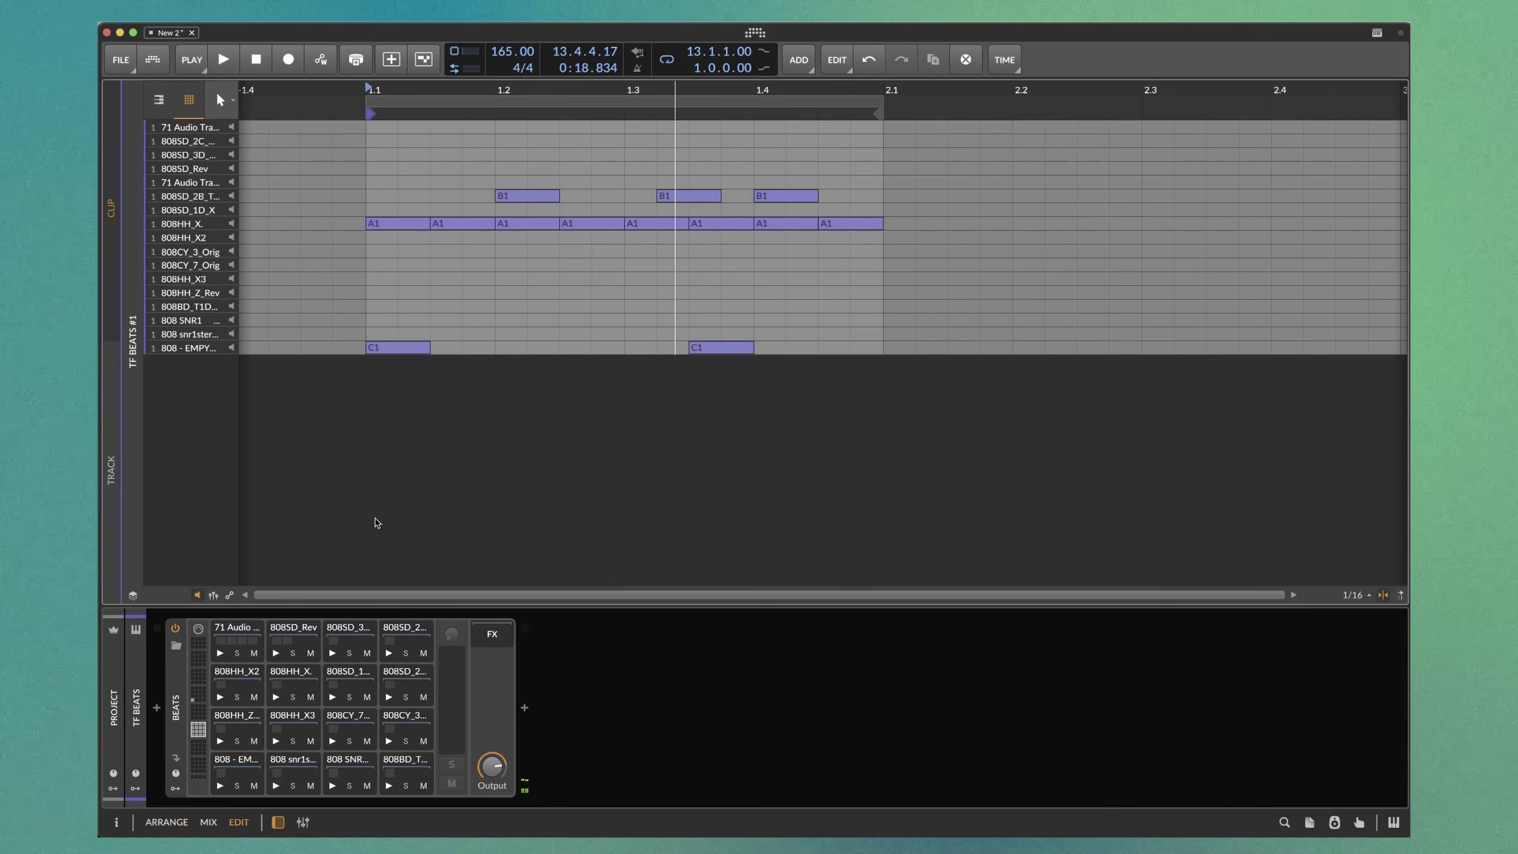
click(213, 596)
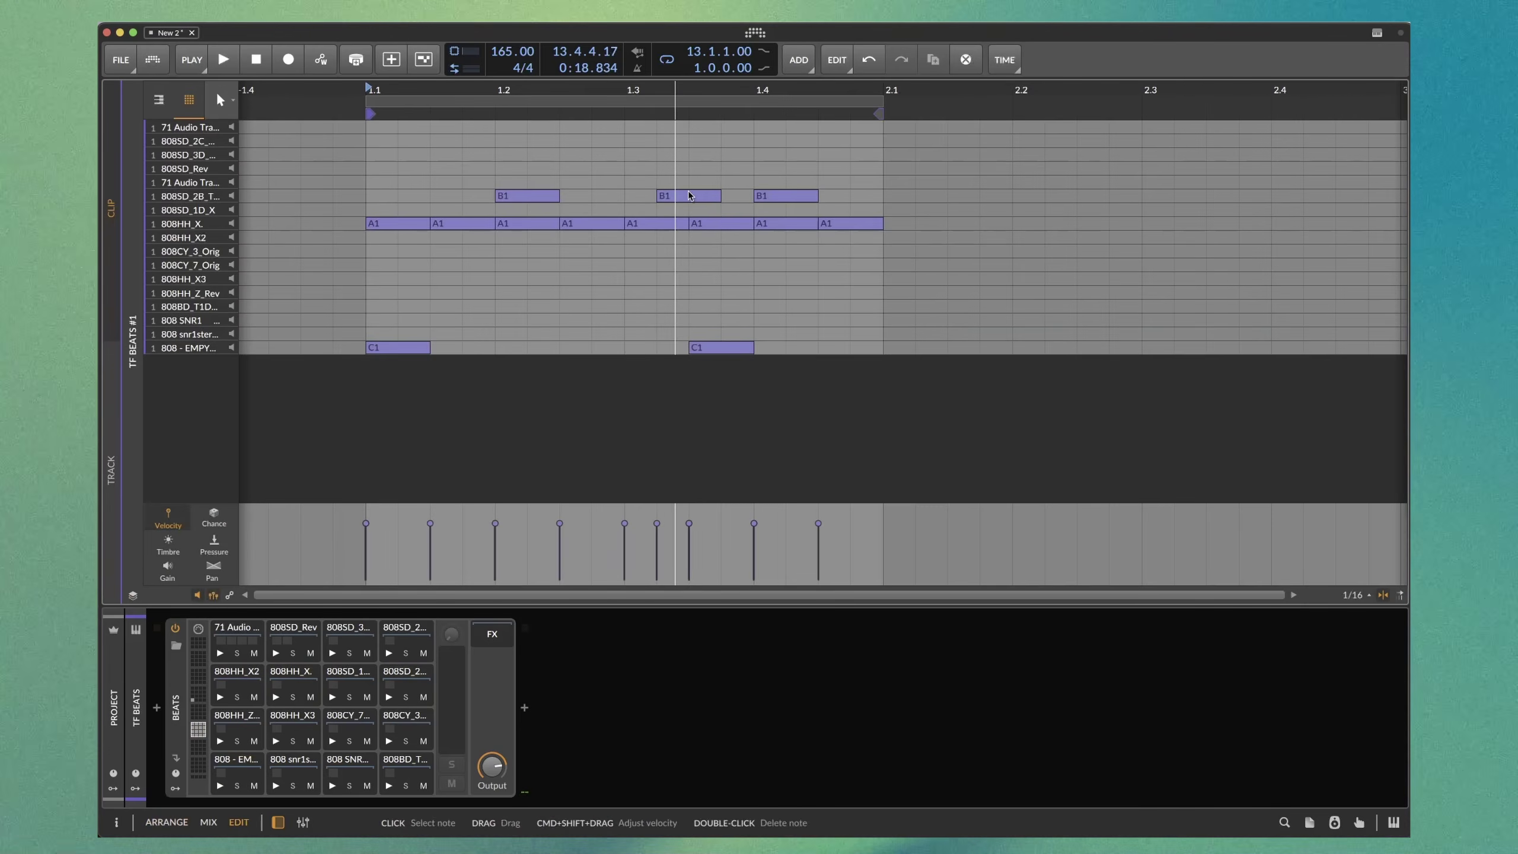
click(684, 196)
drag(657, 523, 657, 534)
key(space)
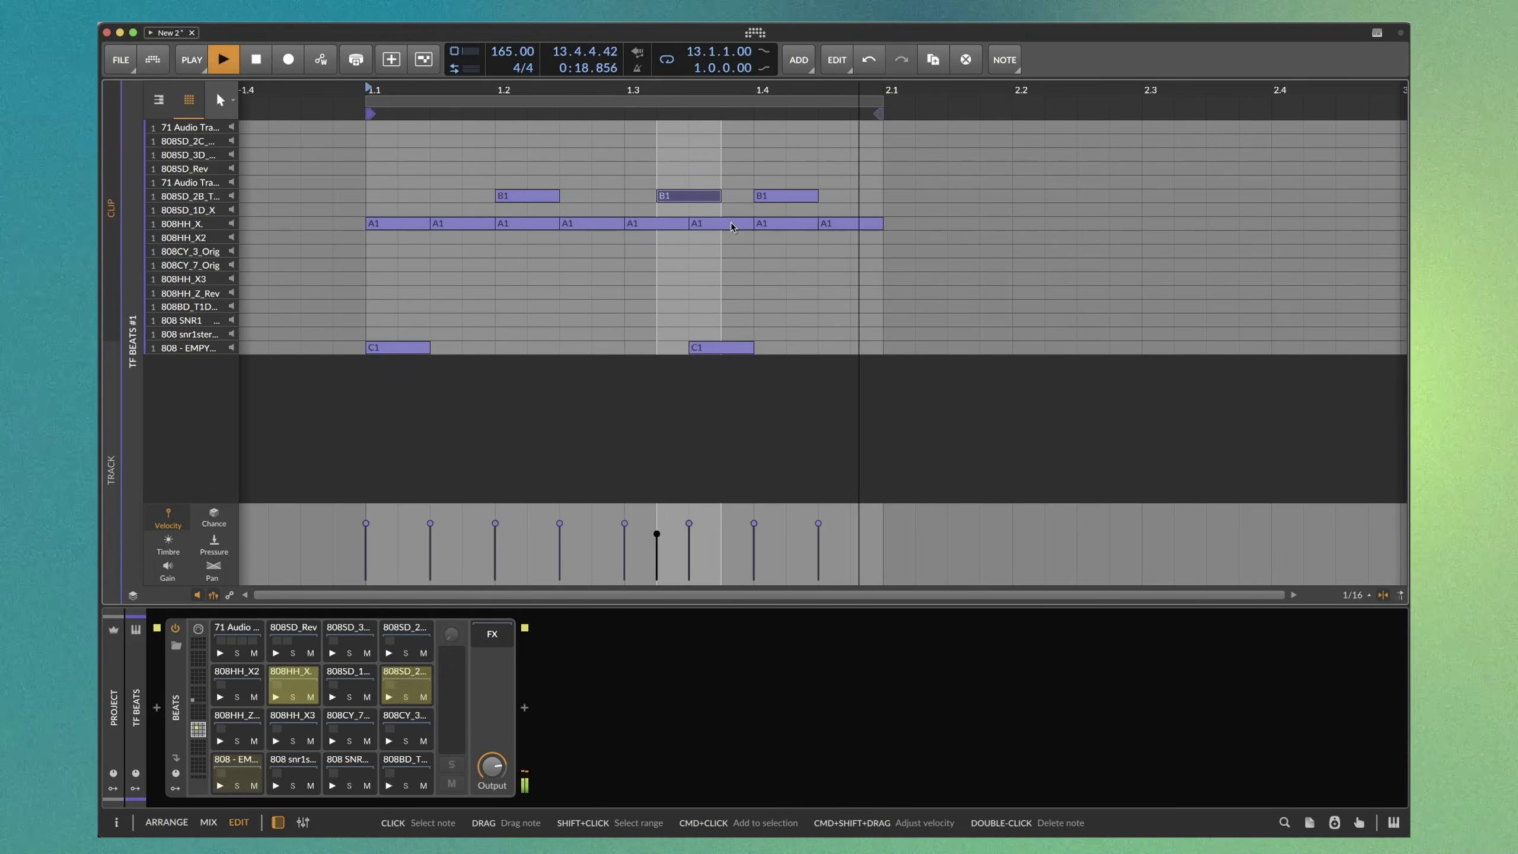
Return to the arrangement and solo Equanimity alongside TF BEATS to hear the softened snare against the reference
key(alt+1)
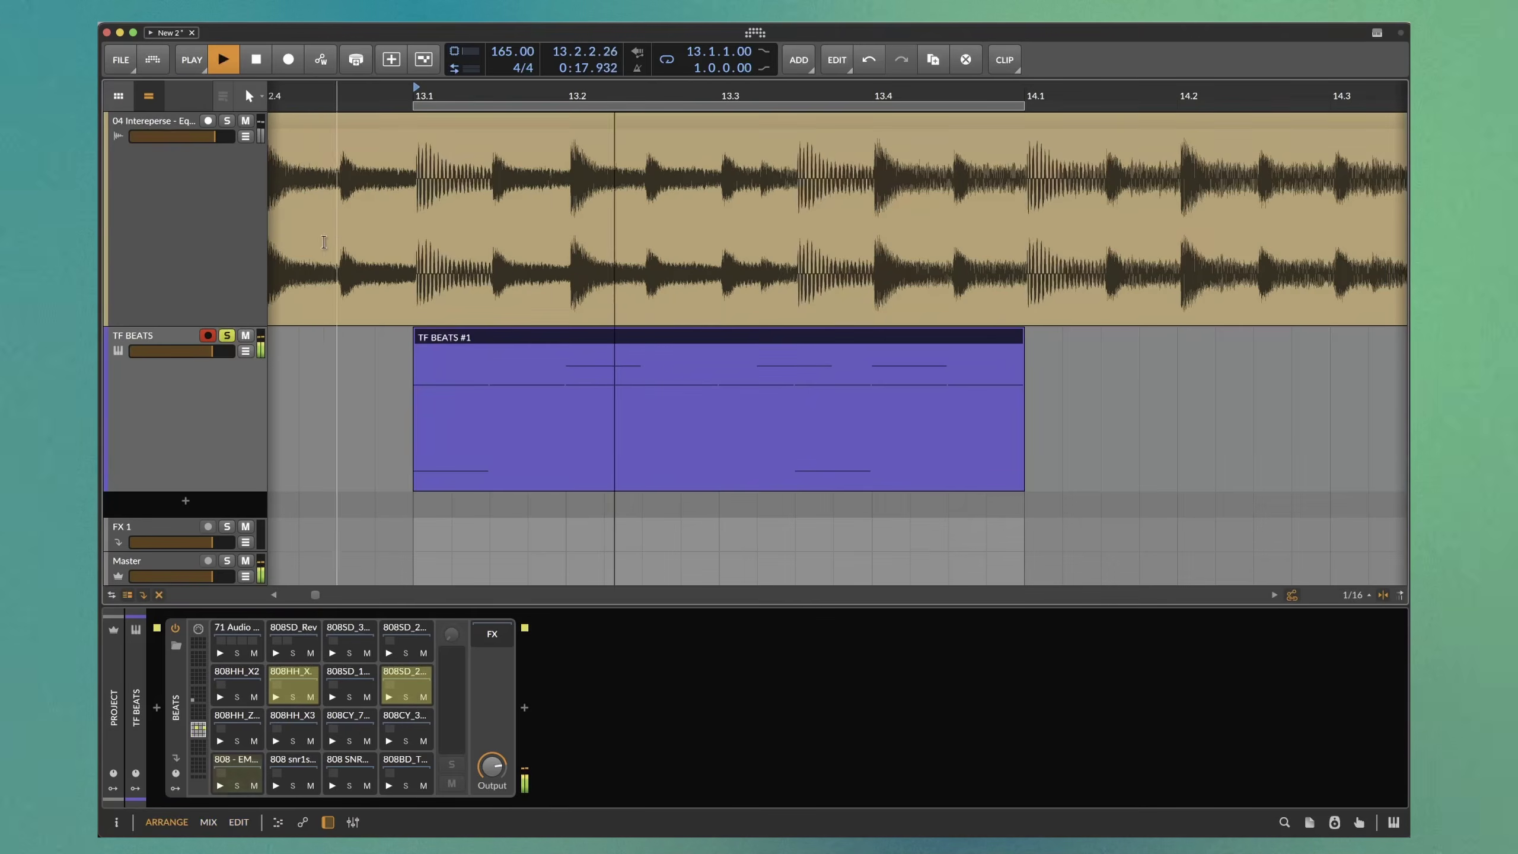
click(227, 120)
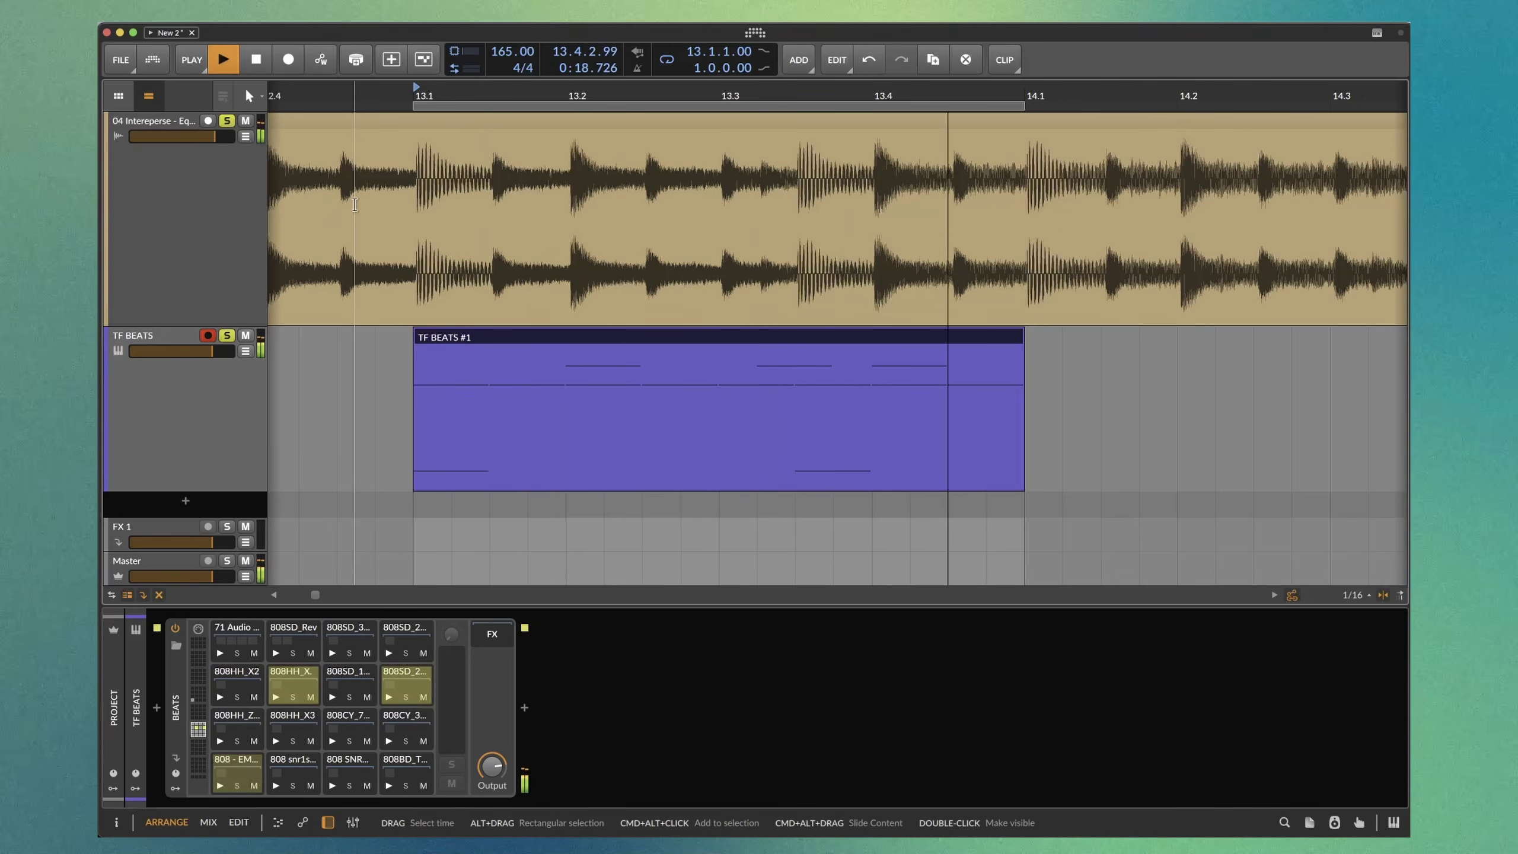
key(space)
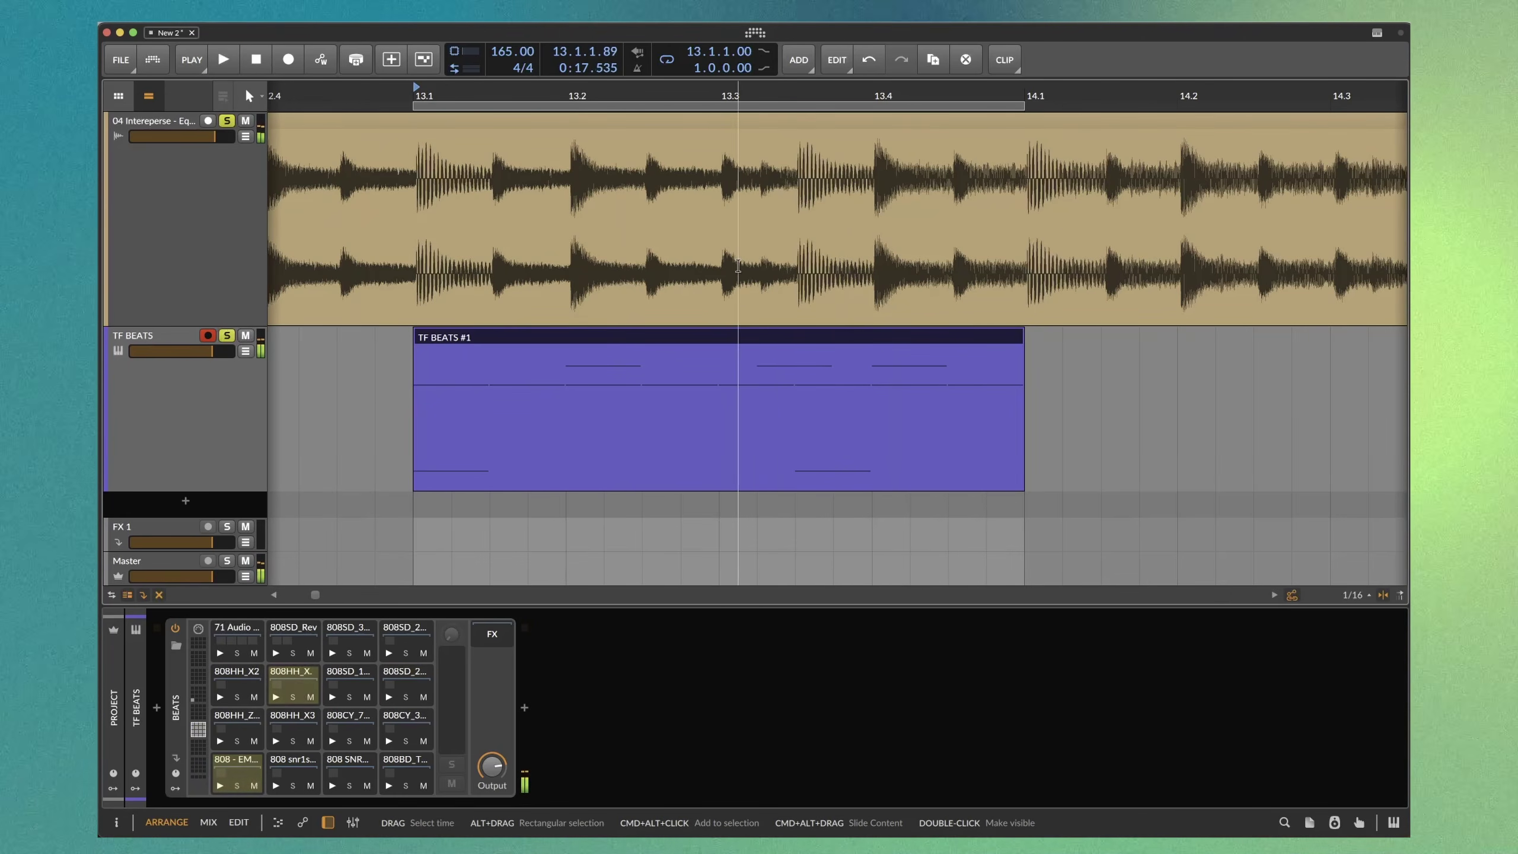
scroll(738, 266, down, 6)
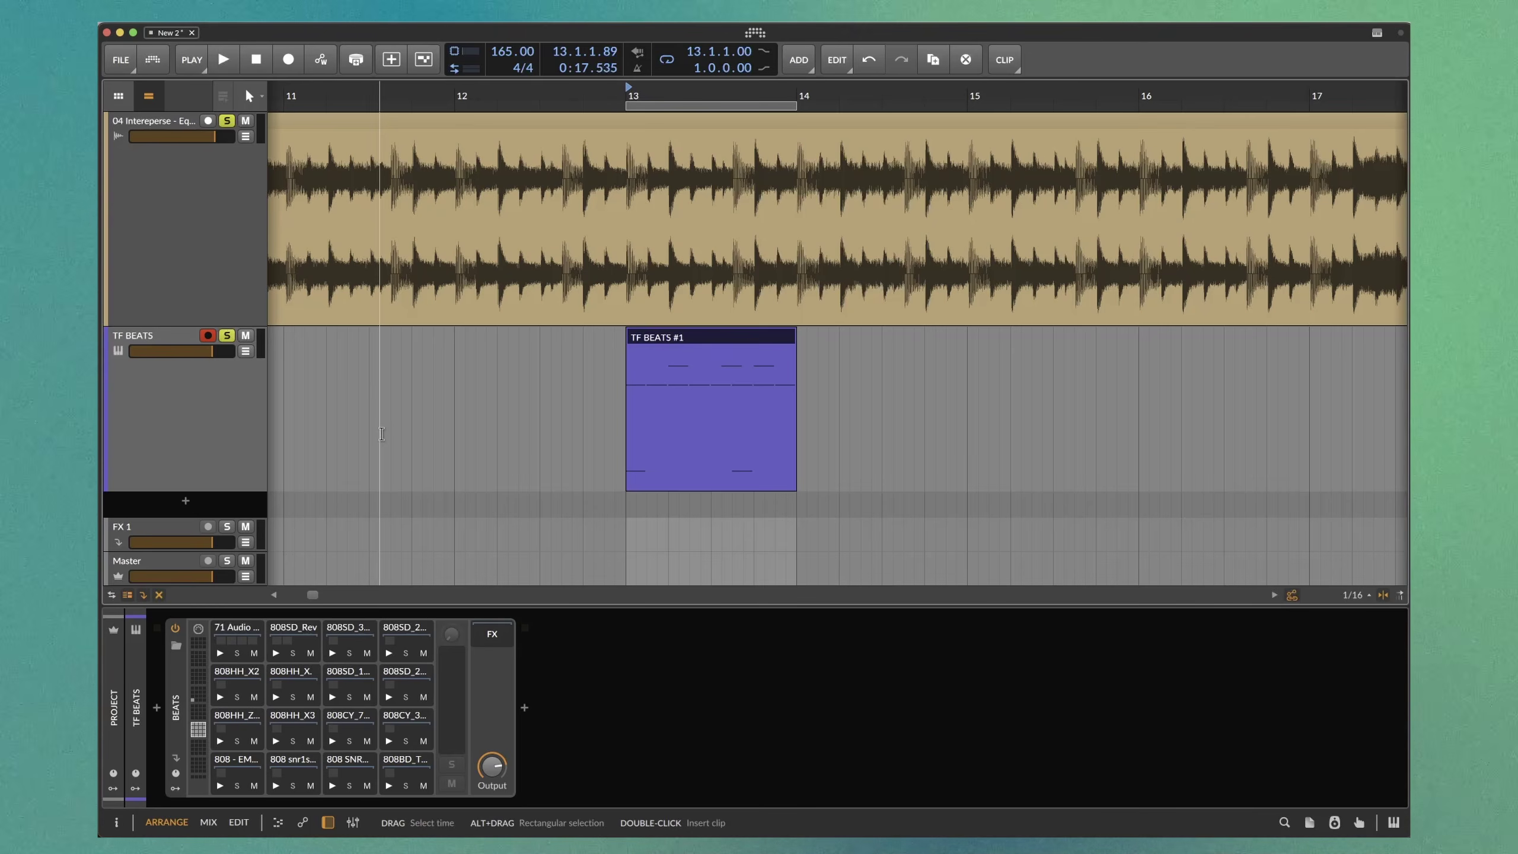
scroll(382, 433, down, 5)
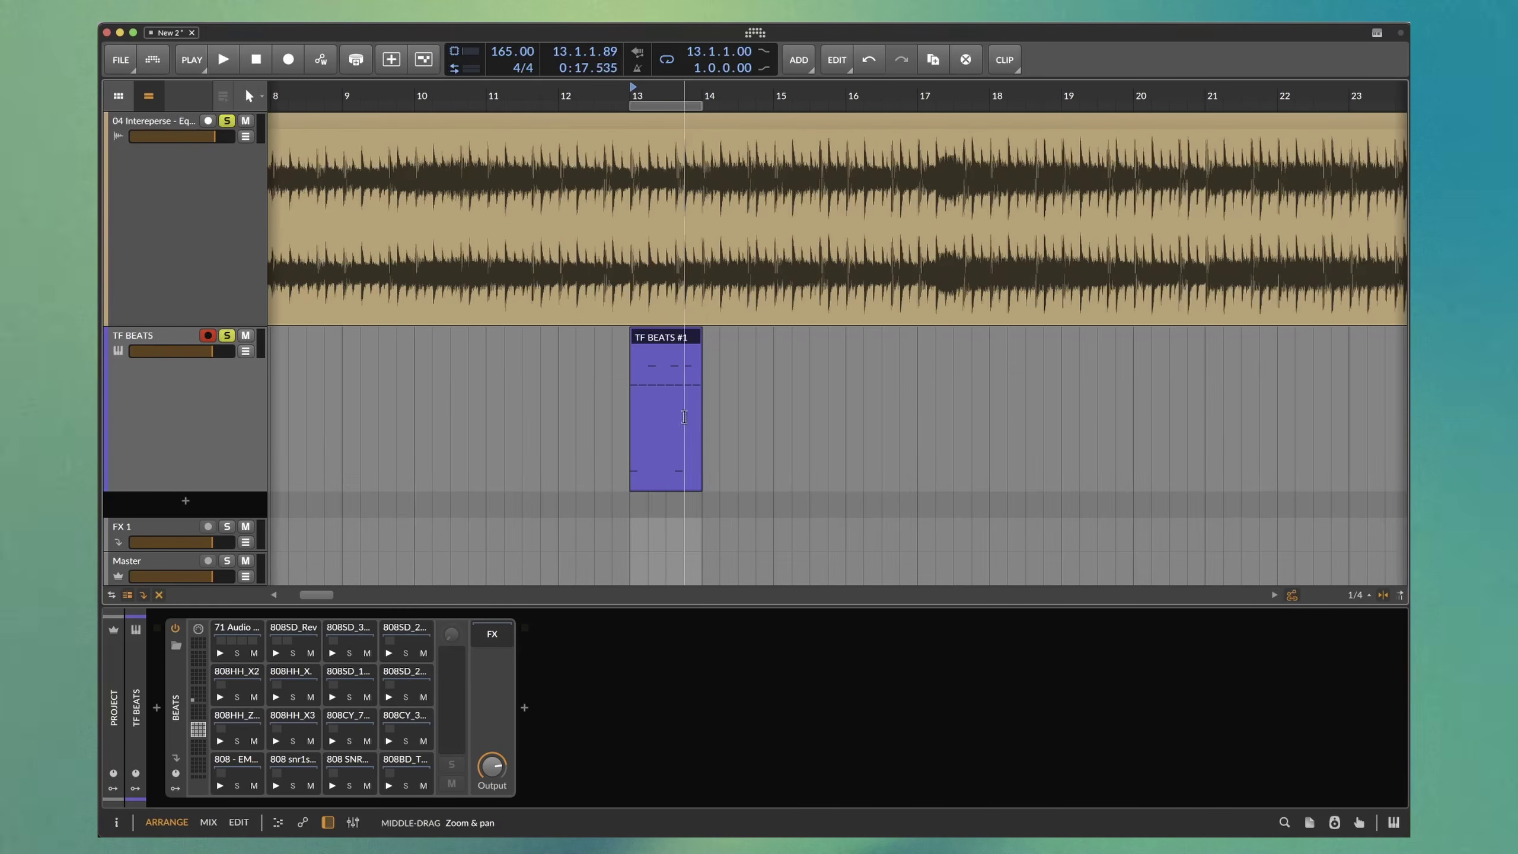
Turn off solo on Equanimity and TF BEATS and play both tracks together from bar 13
scroll(678, 311, down, 1)
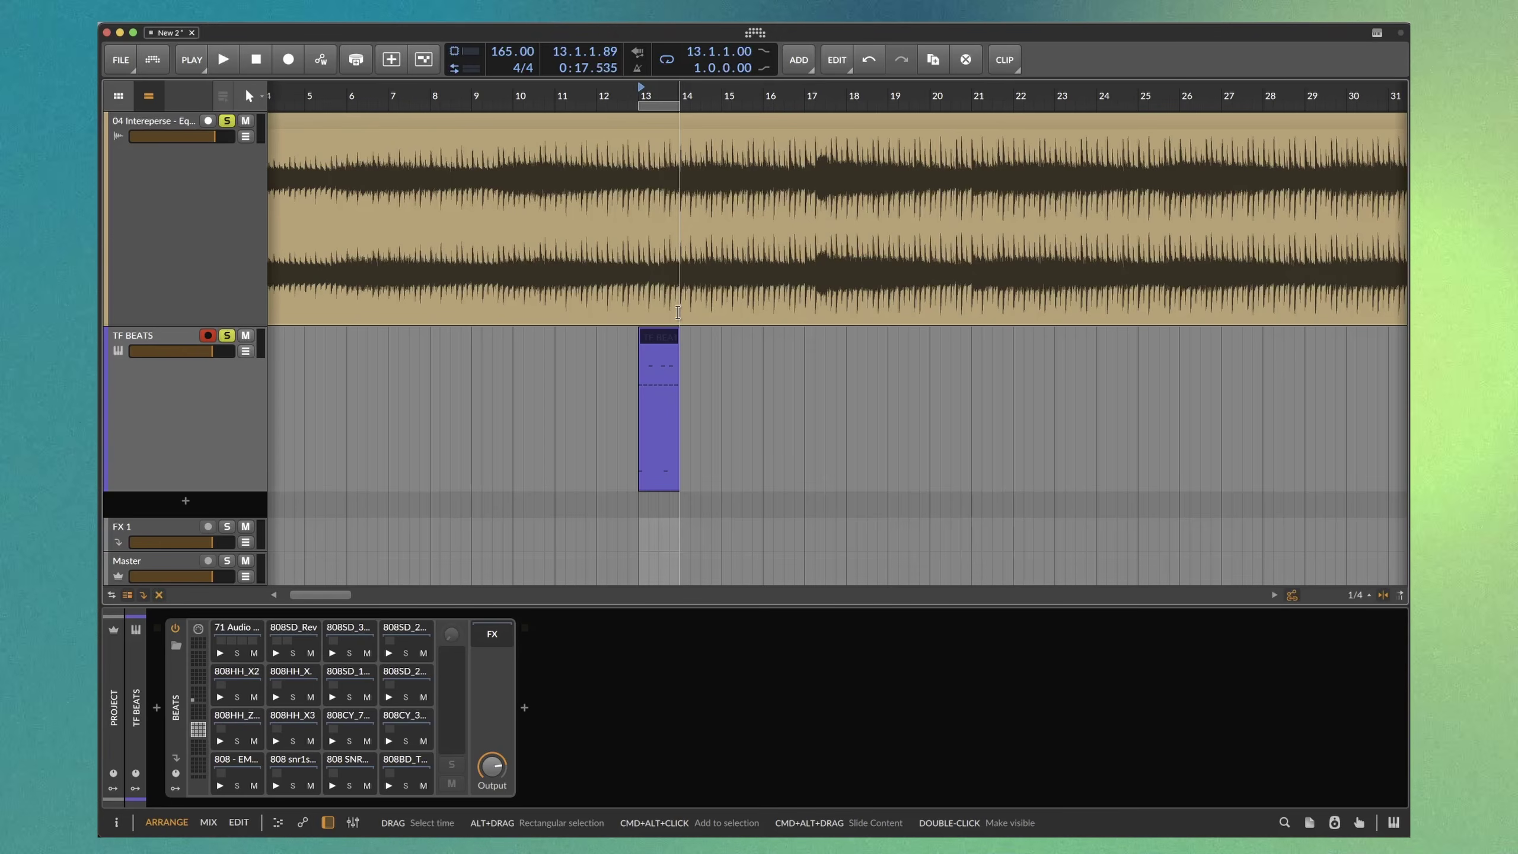
scroll(647, 356, up, 2)
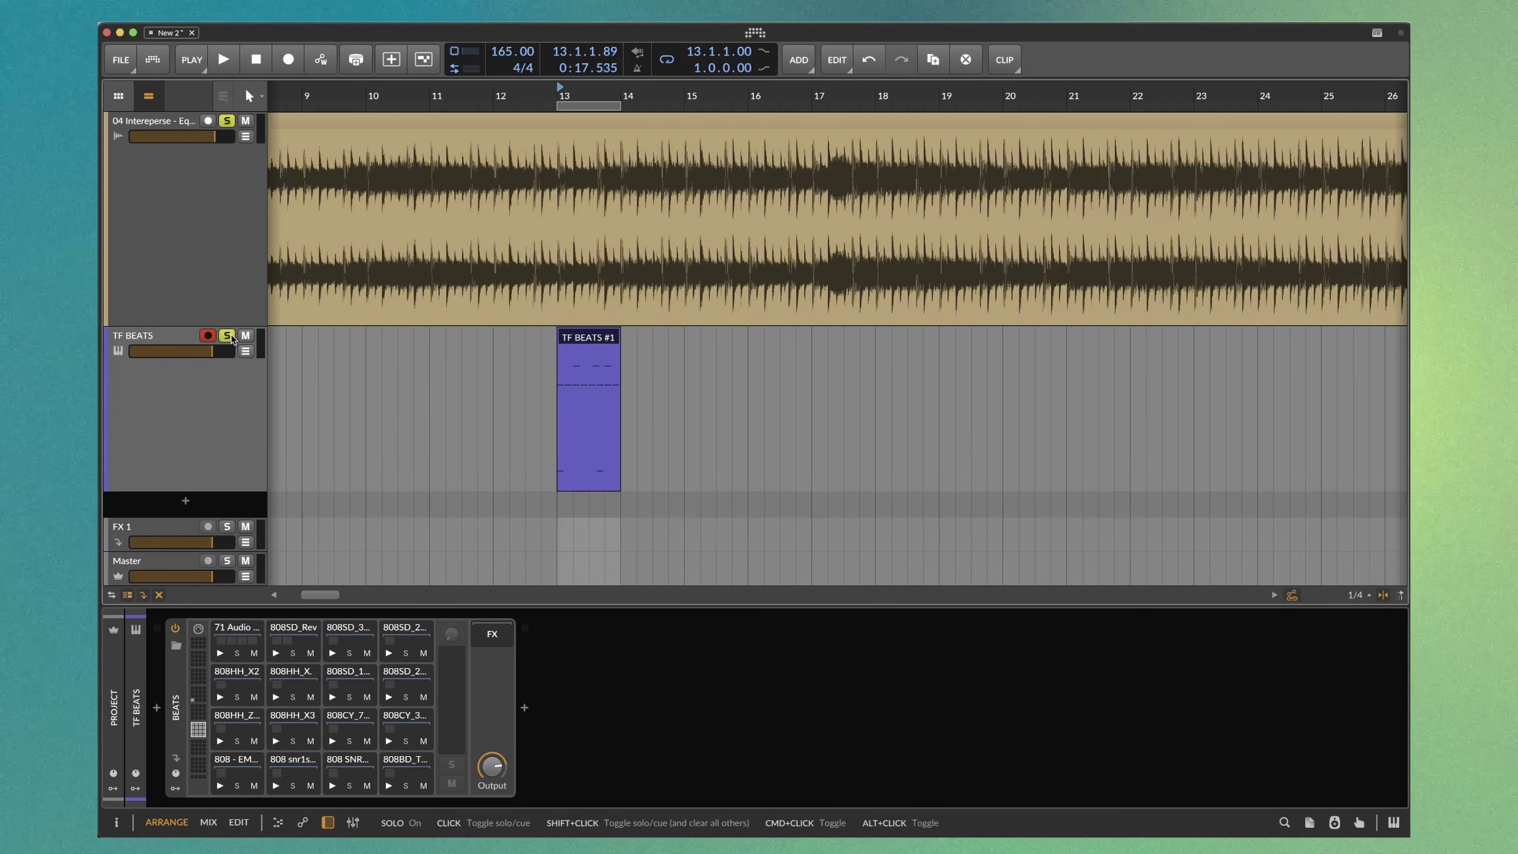
click(227, 119)
scroll(519, 382, down, 4)
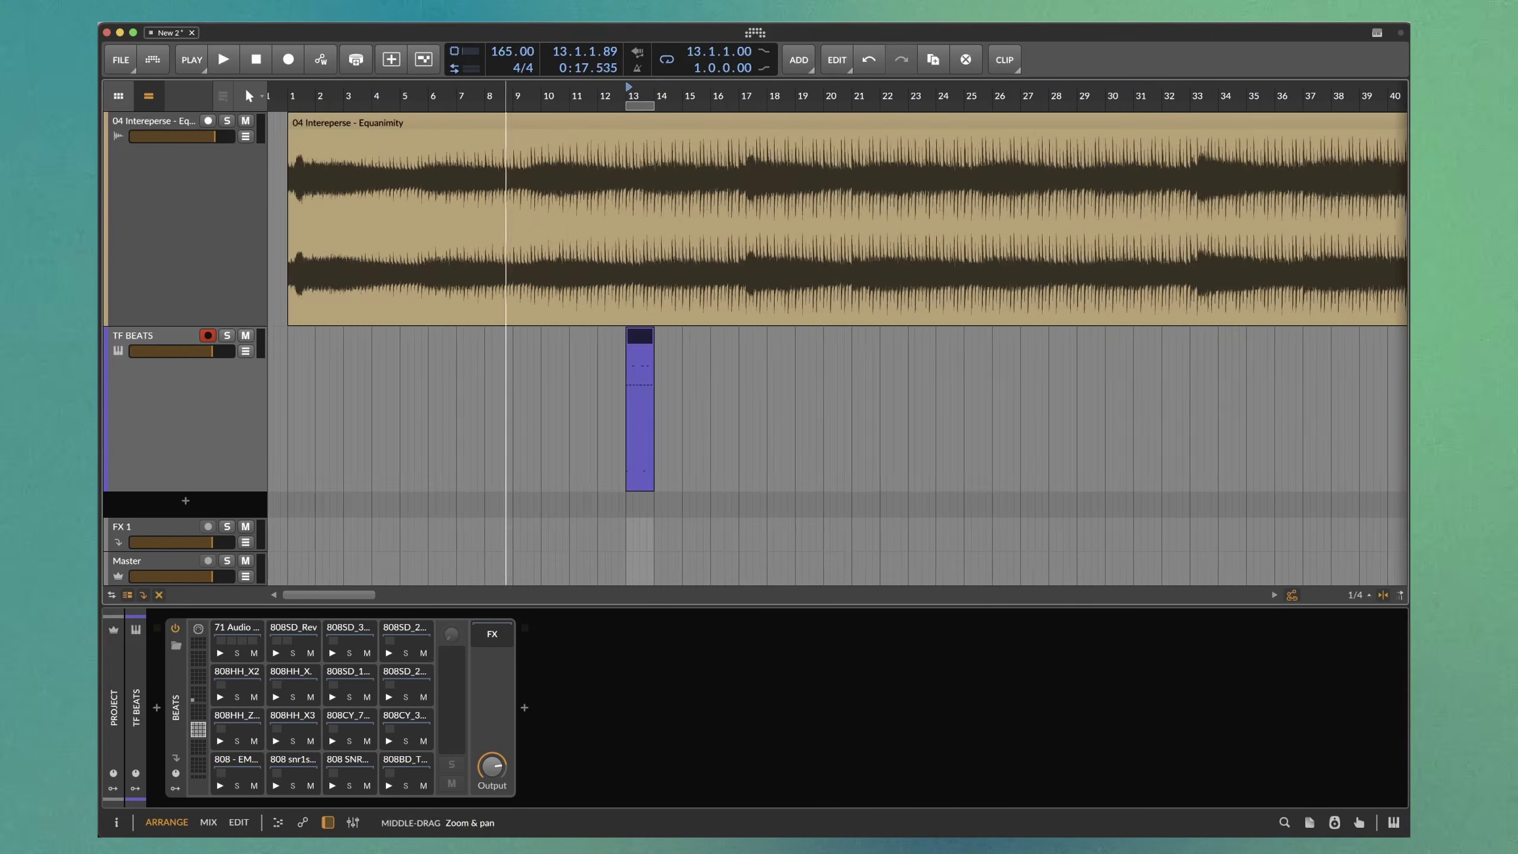
click(295, 98)
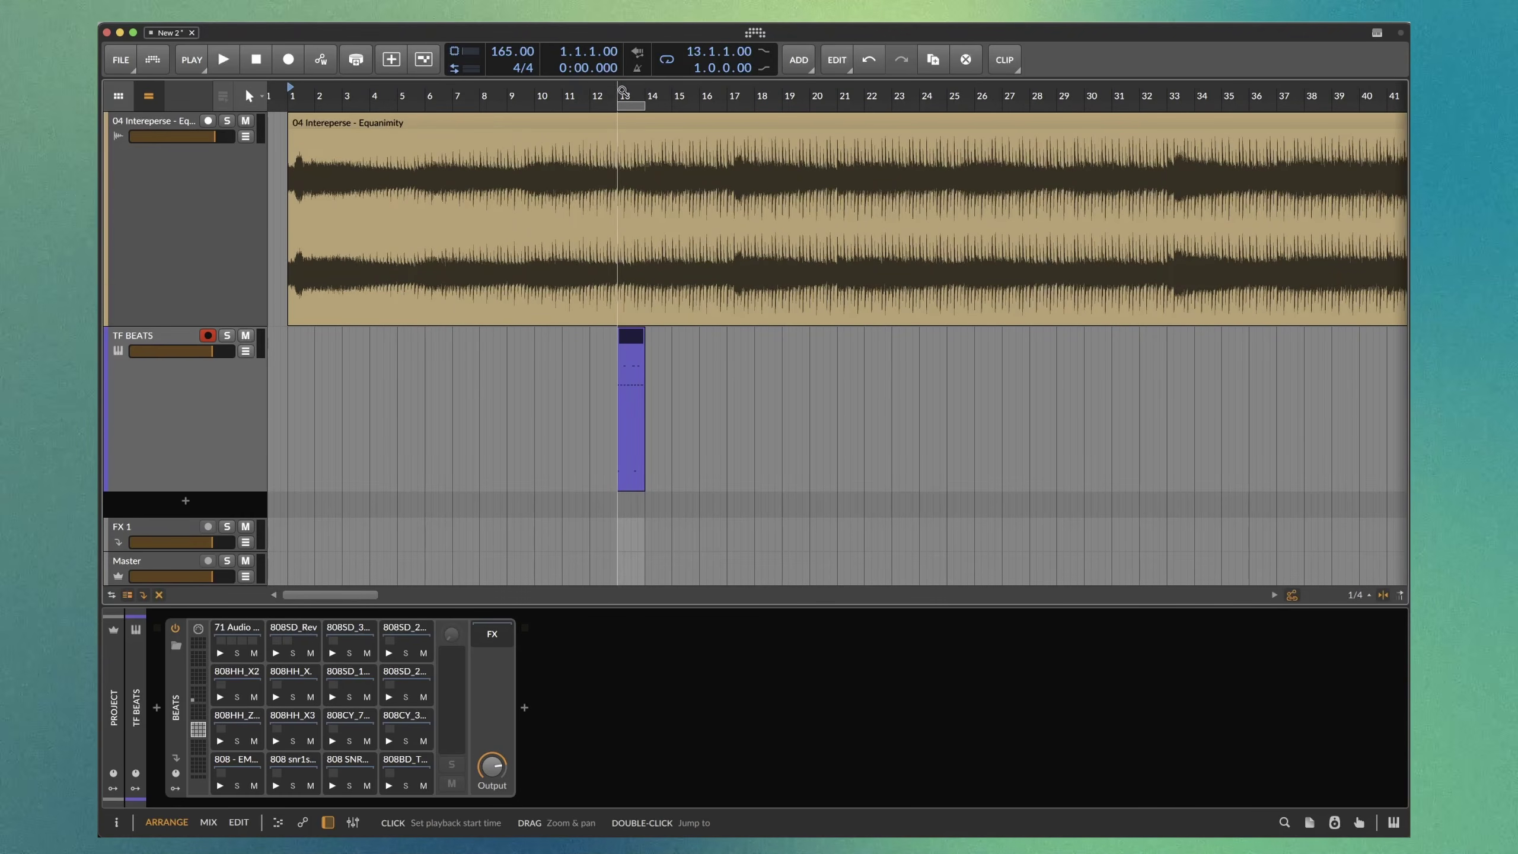
click(622, 91)
key(space)
scroll(717, 96, up, 2)
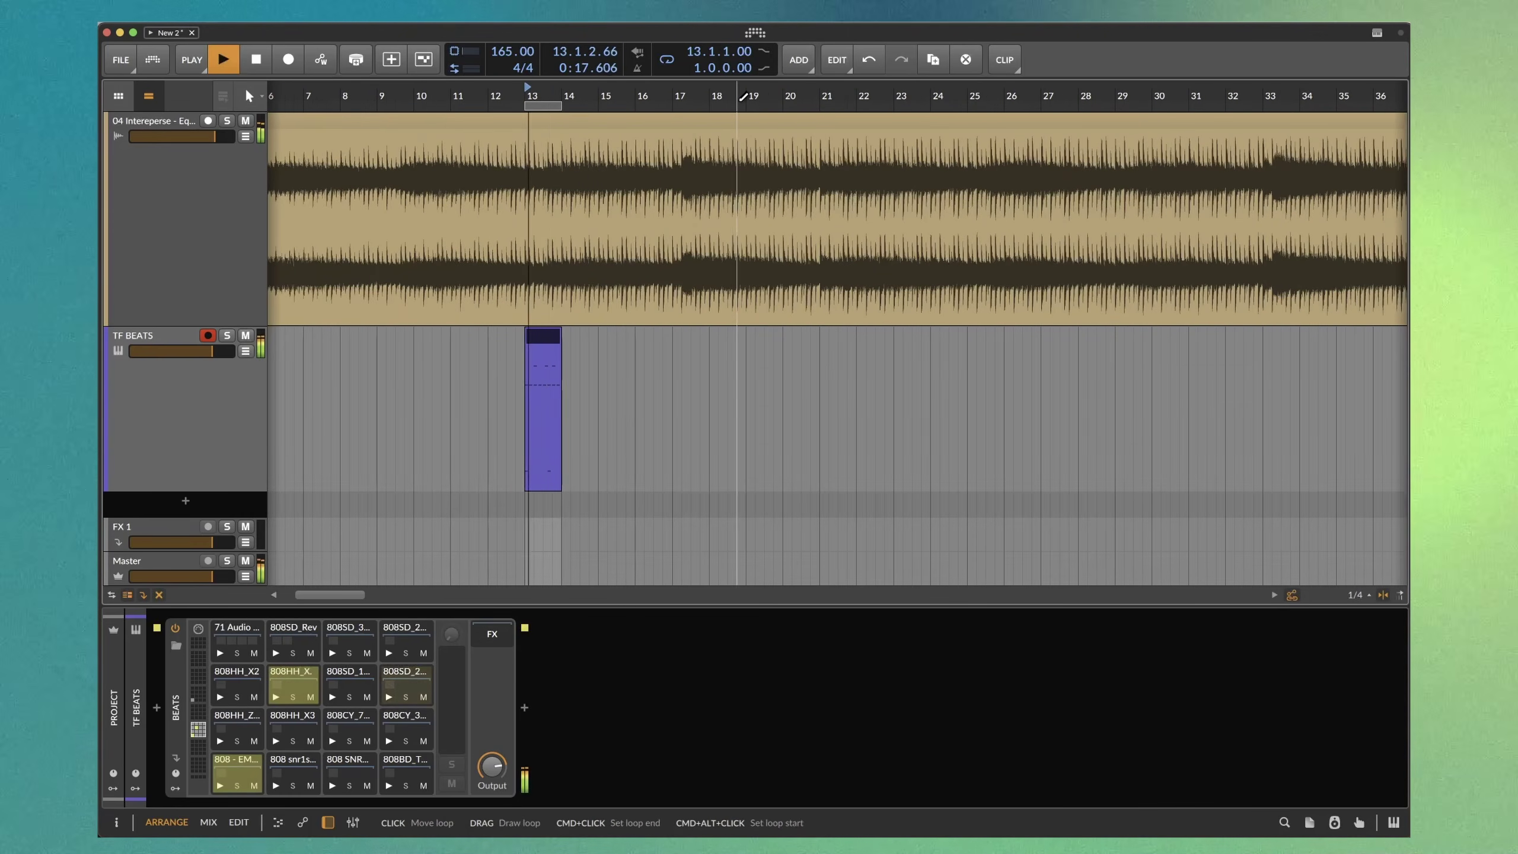
Play Equanimity from several points between bars 15 and 33 to hear how its drum pattern develops
click(601, 99)
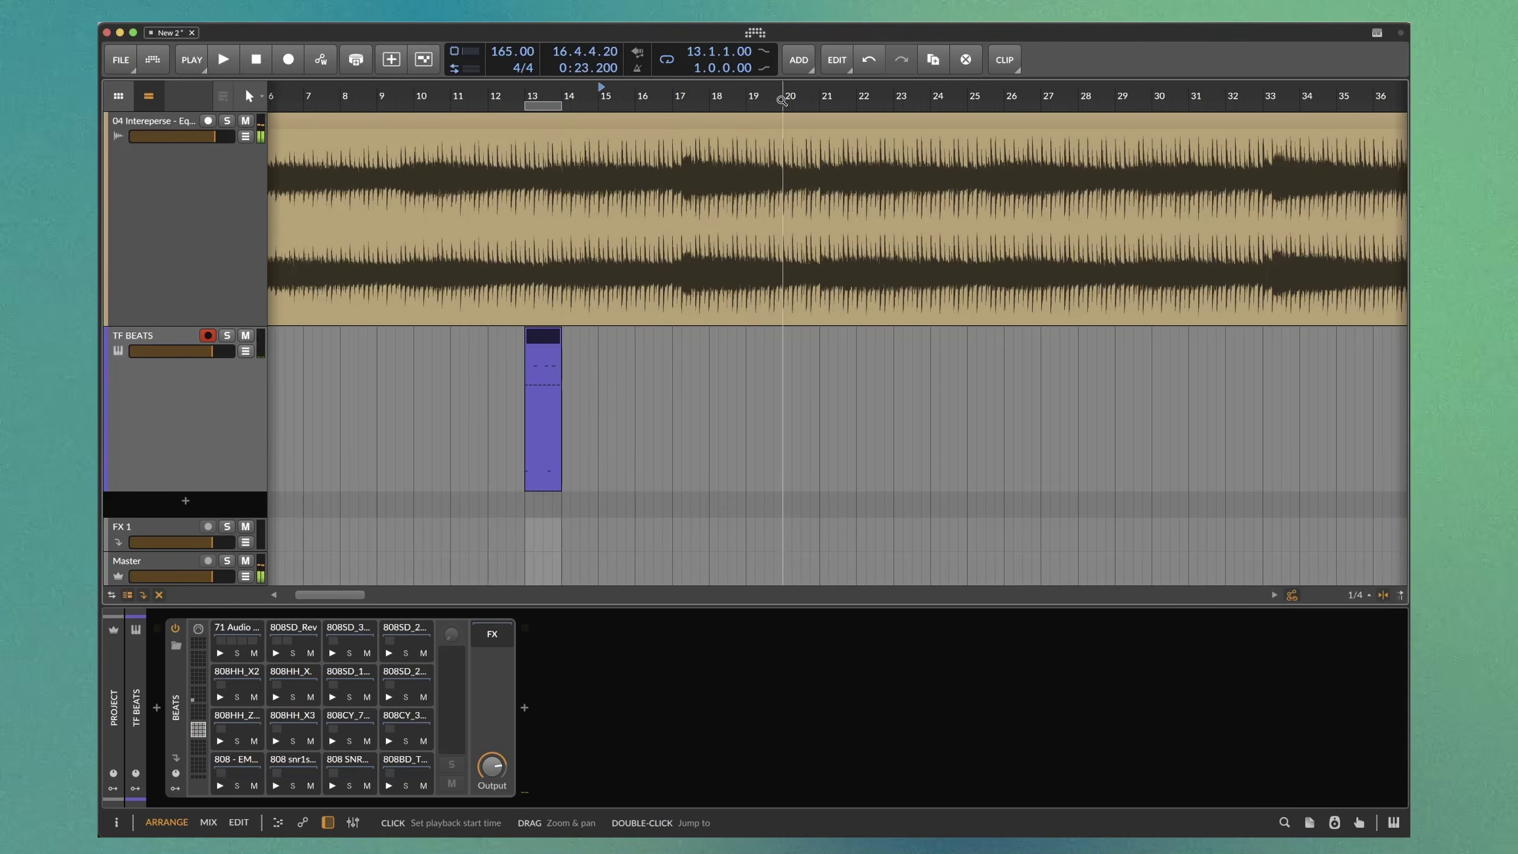
scroll(782, 99, down, 3)
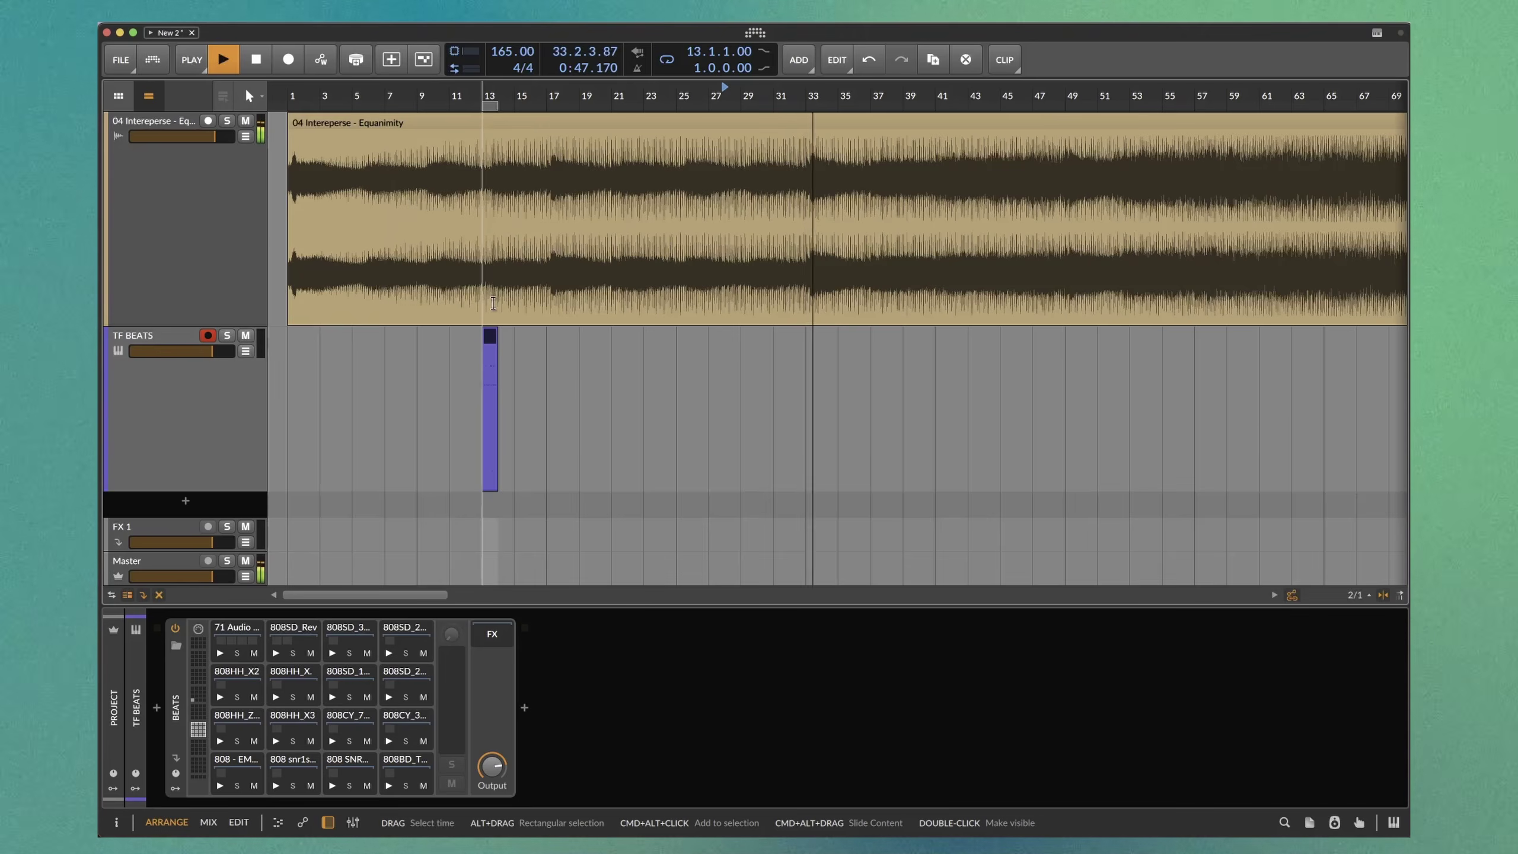
key(space)
click(787, 91)
key(space)
drag(787, 92, 781, 132)
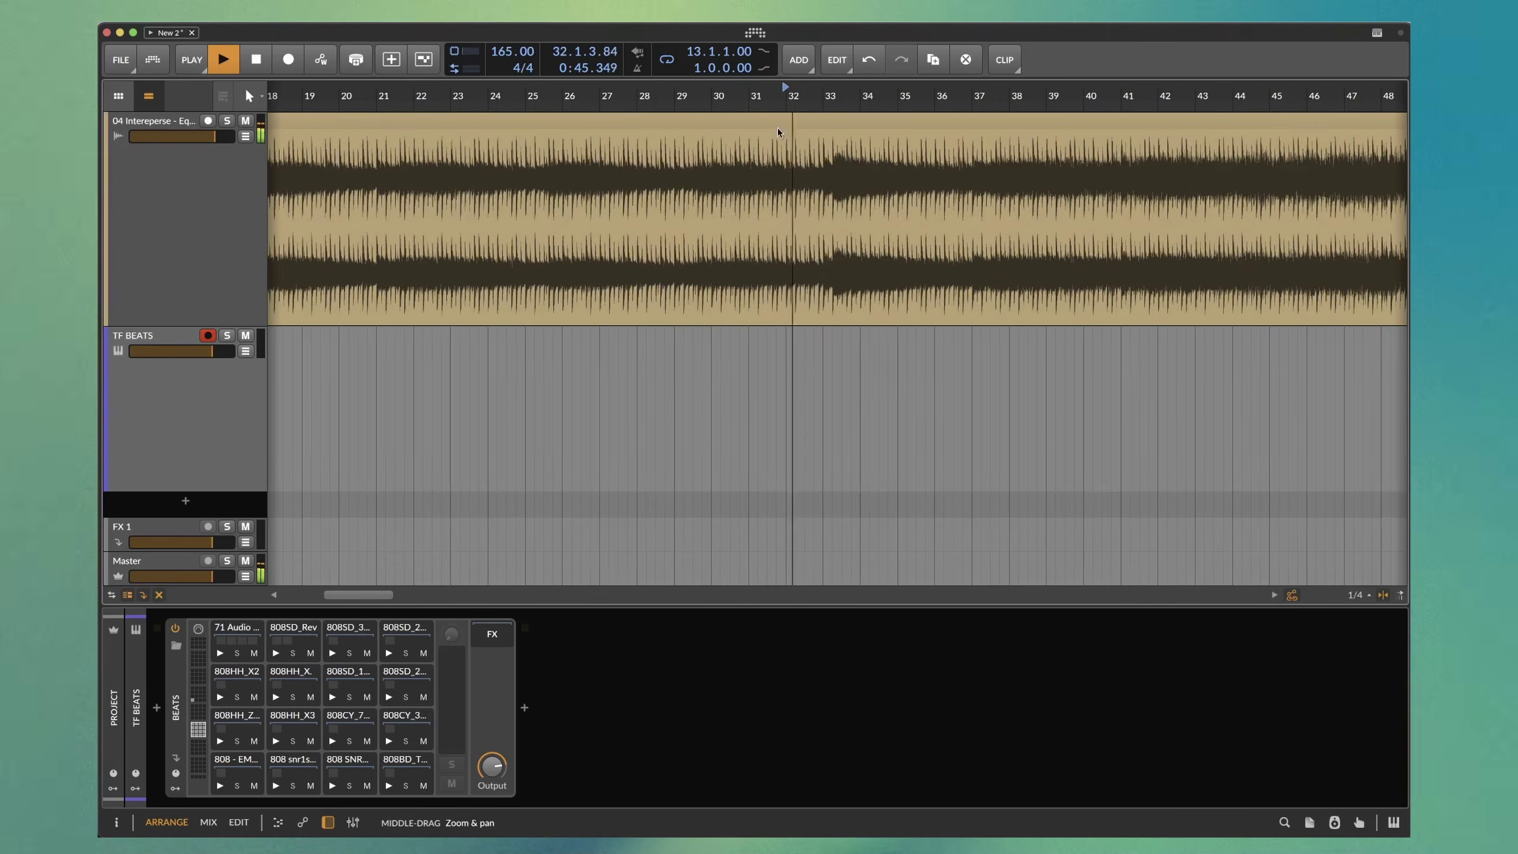
key(space)
drag(693, 93, 685, 65)
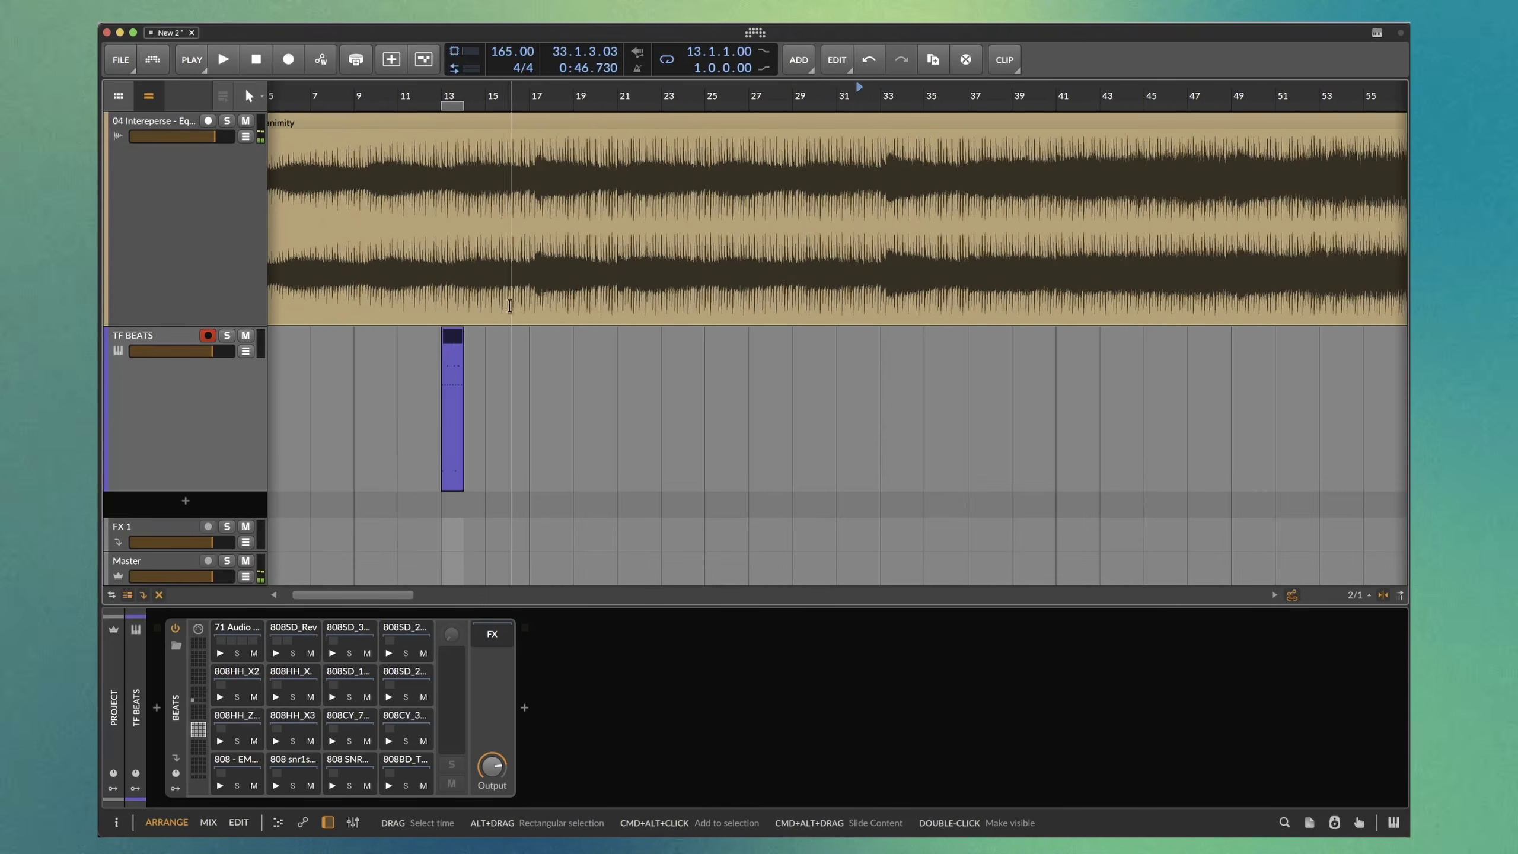
Copy the one-bar TF BEATS clip from bar 13 to bar 31 and mute TF BEATS while the reference plays
drag(453, 339, 849, 348)
scroll(848, 348, up, 5)
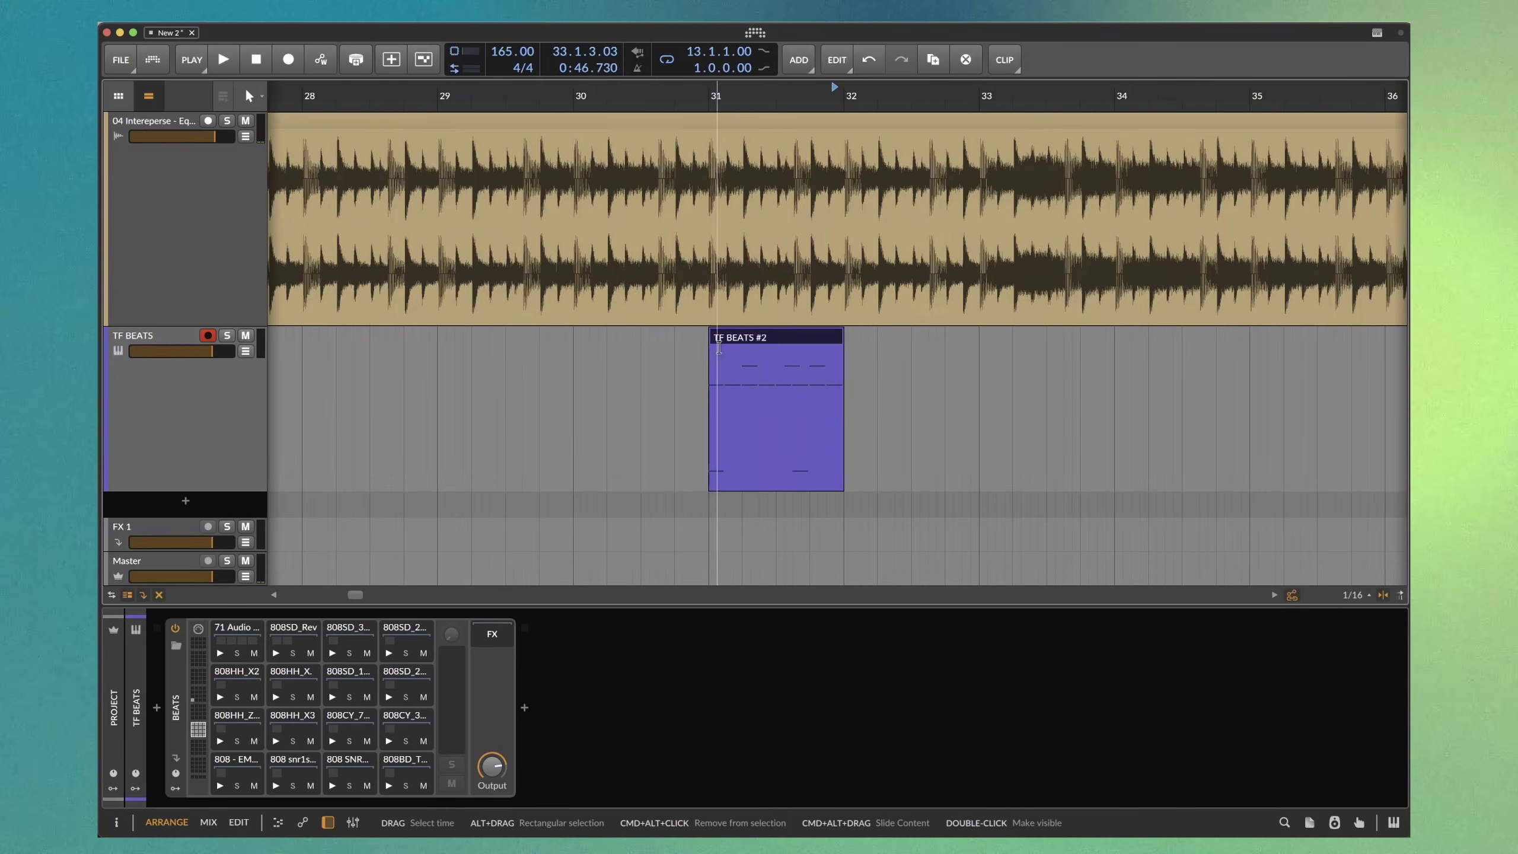
key(space)
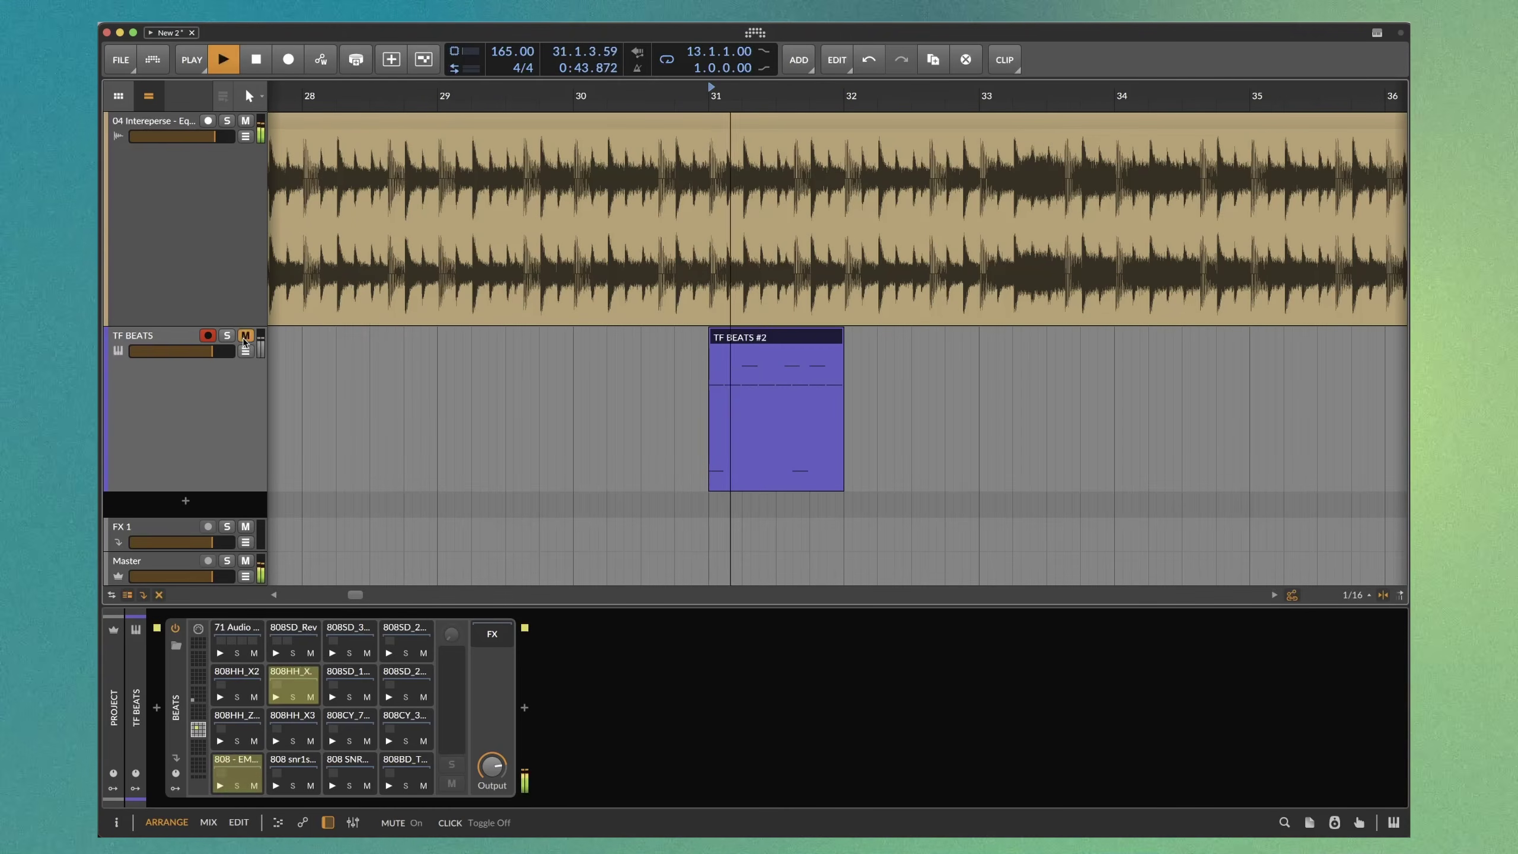
click(244, 336)
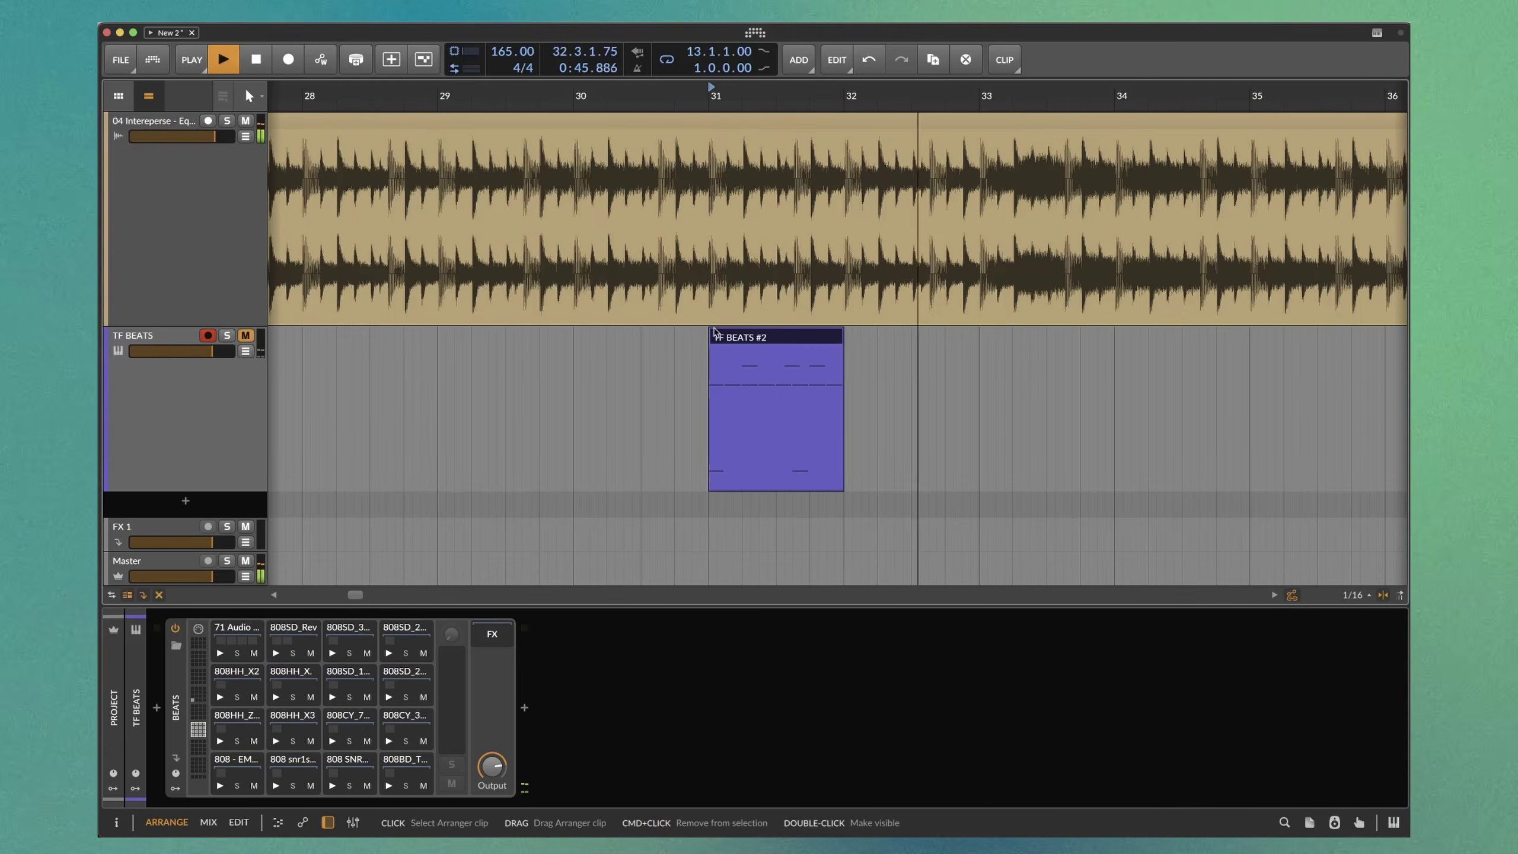
Move the copied clip to about bar 32 and play a one-bar loop over bar 32
key(space)
drag(802, 342, 937, 342)
scroll(836, 239, right, 4)
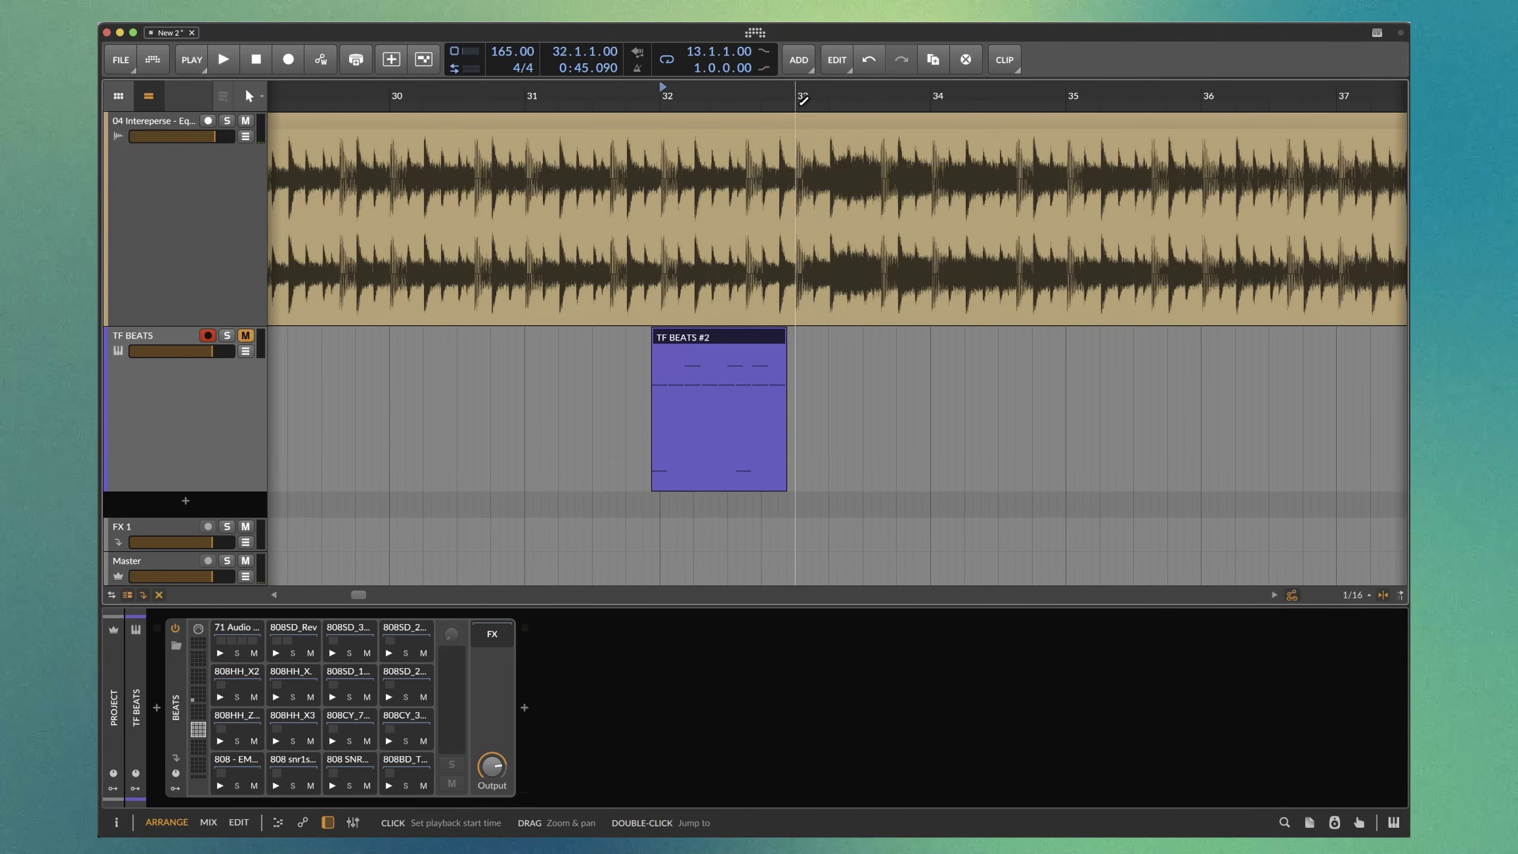
drag(800, 104, 661, 104)
key(space)
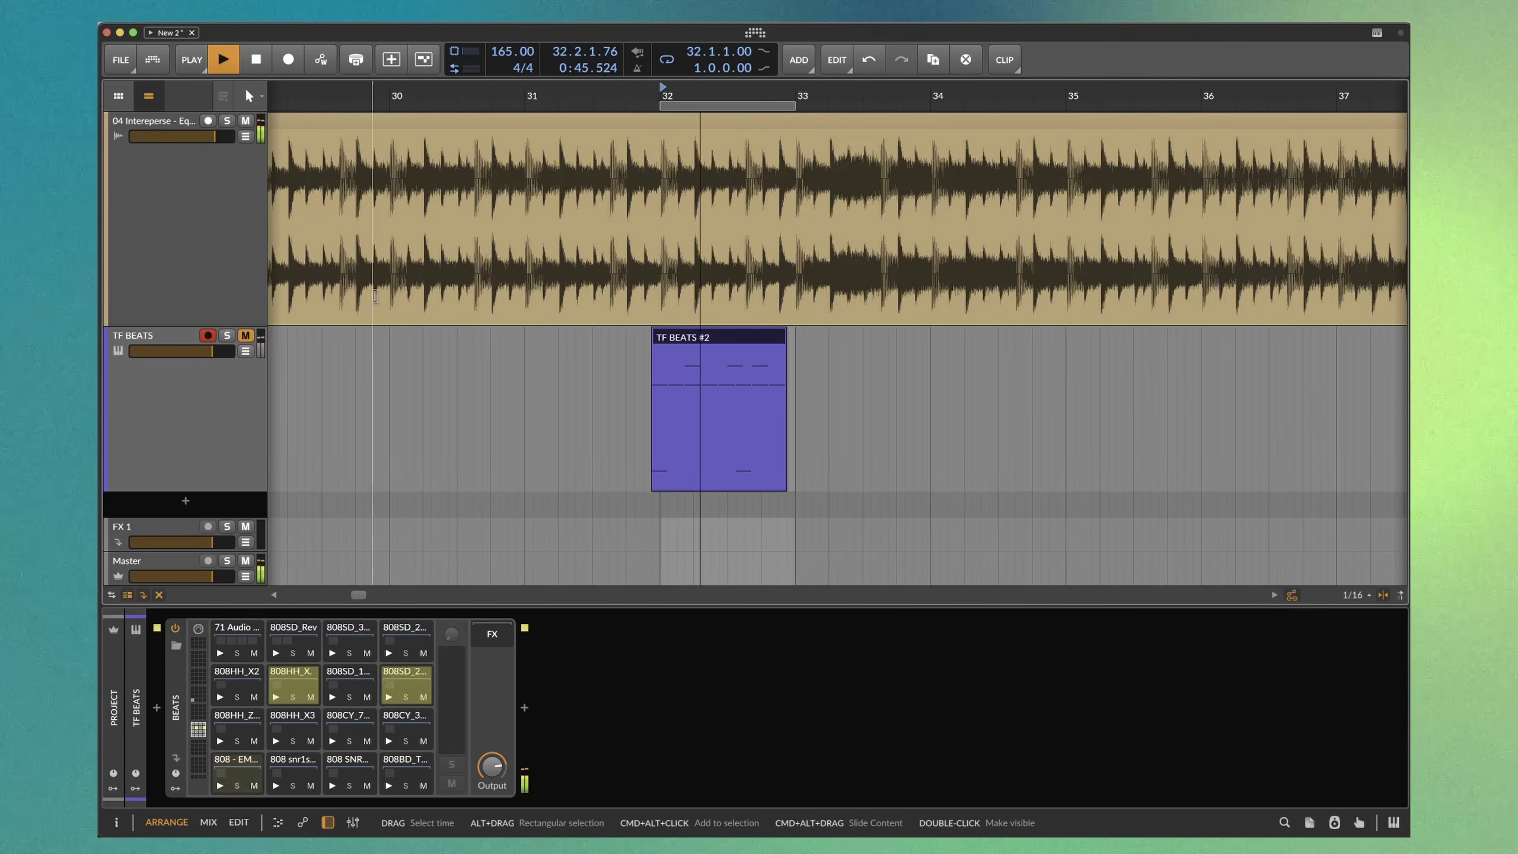
Open the TF BEATS #2 clip in the note editor and enlarge it to show all the drum rows
double_click(735, 342)
key(space)
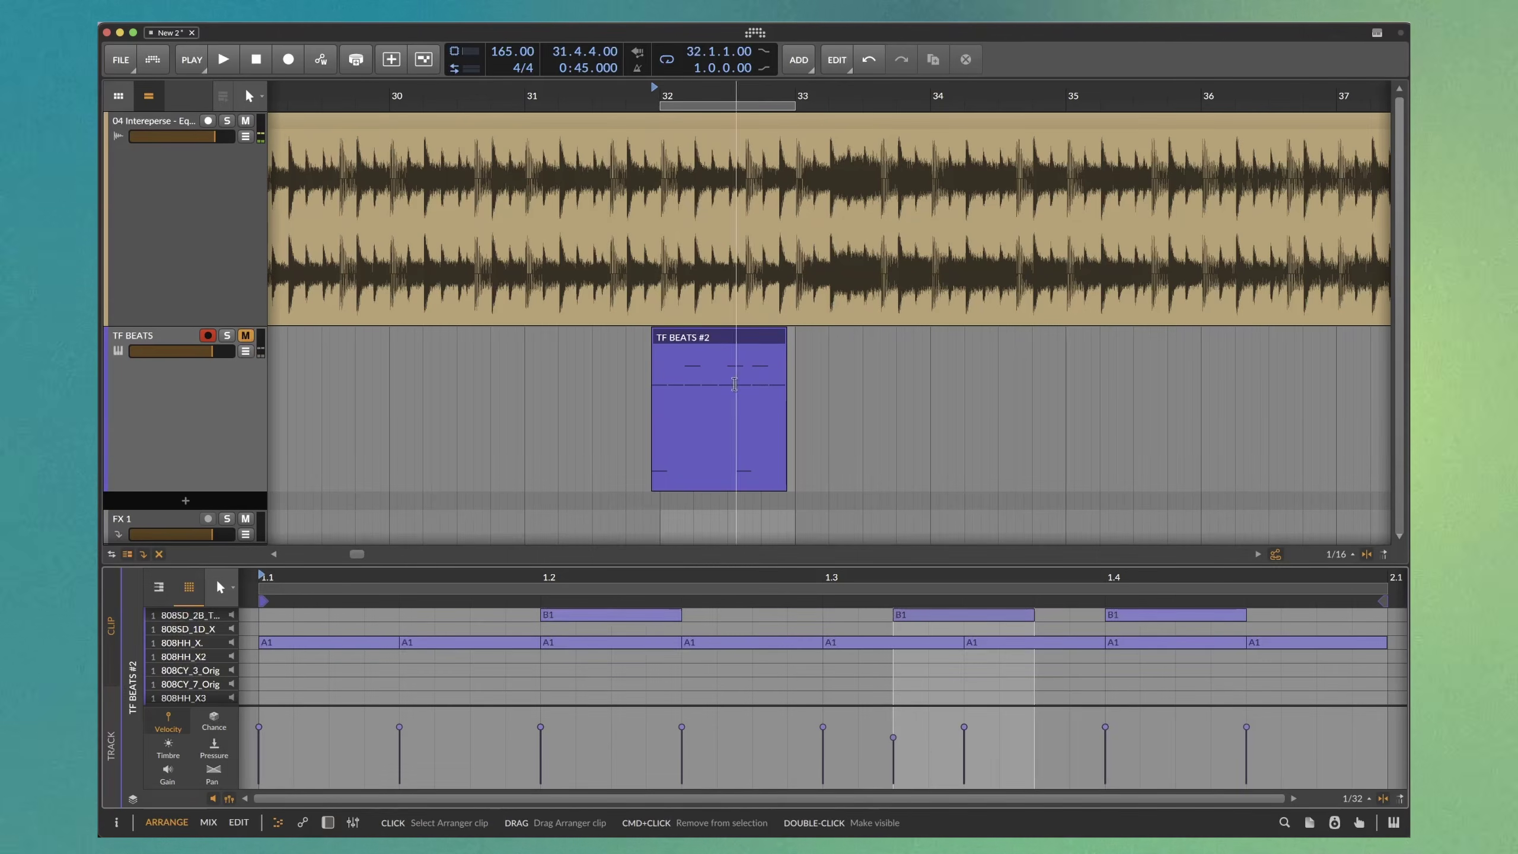
key(space)
drag(731, 564, 731, 419)
scroll(675, 527, down, 3)
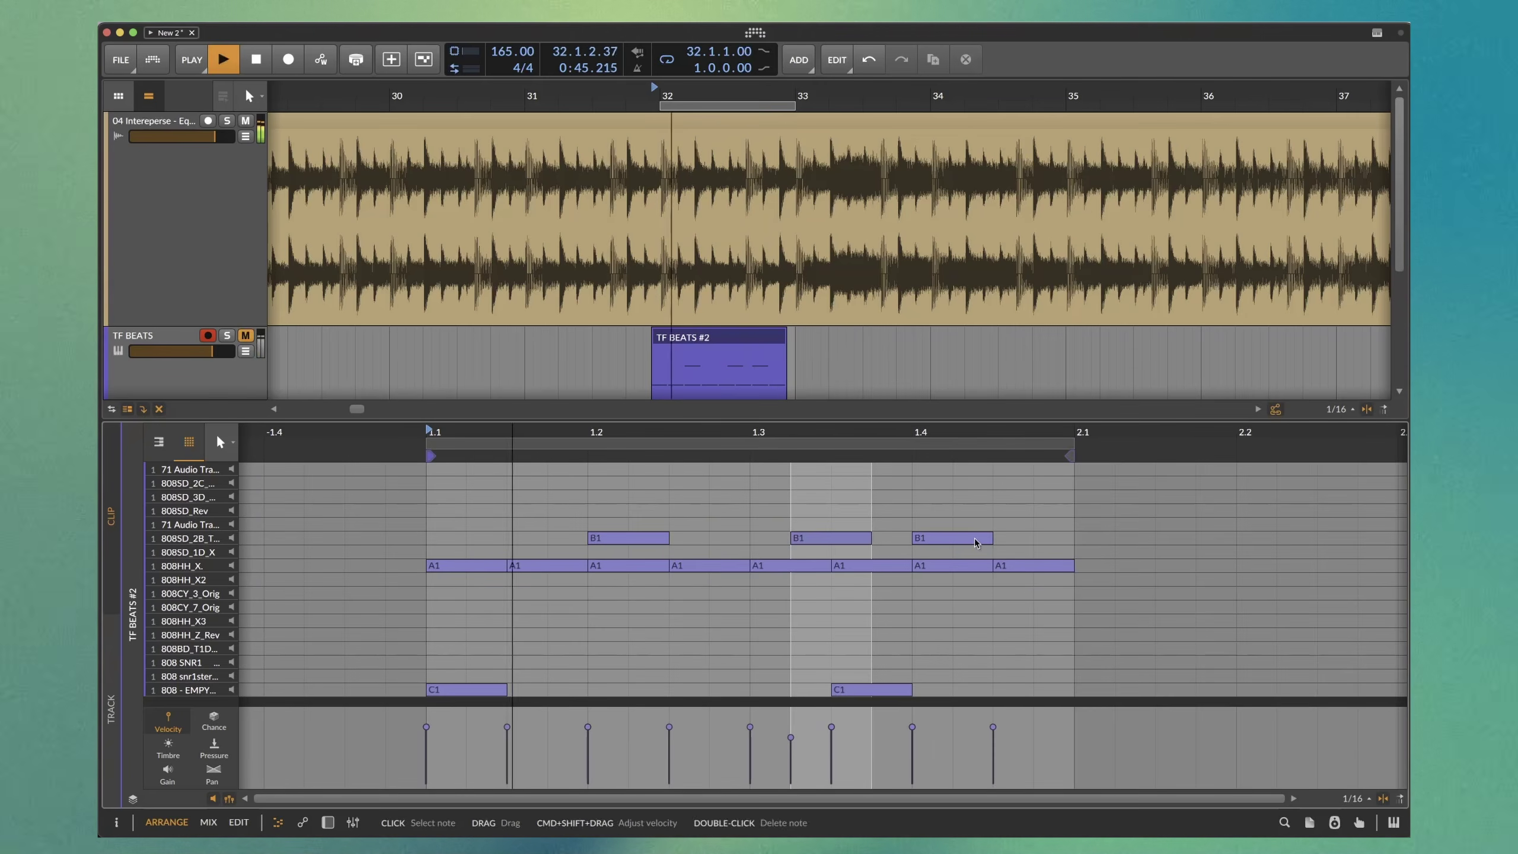
Delete the snare hit on 1.4 from the TF BEATS #2 clip and play the loop
key(space)
click(942, 538)
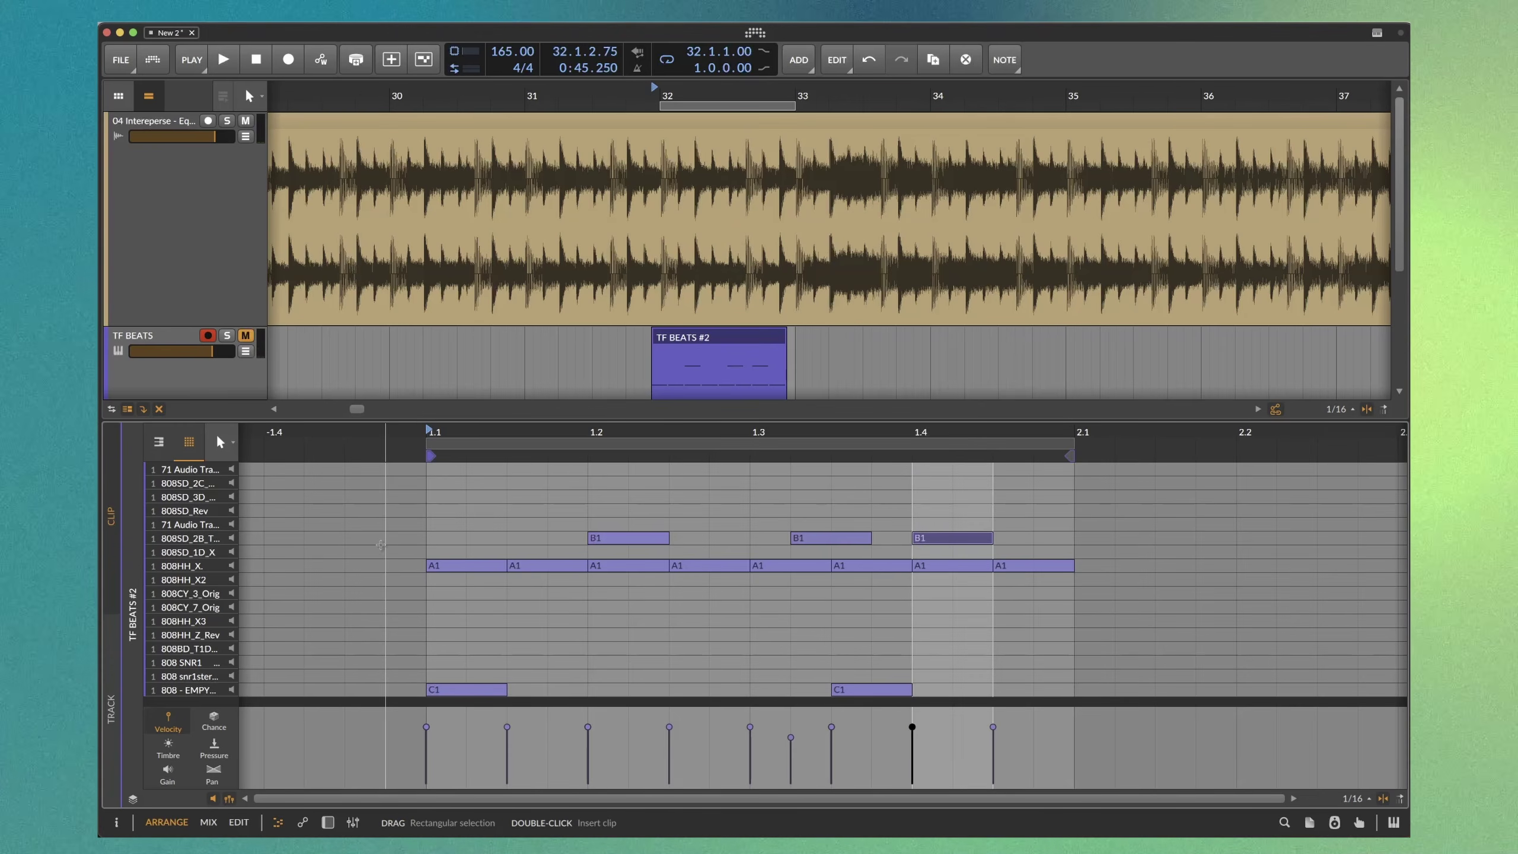
key(Delete)
key(space)
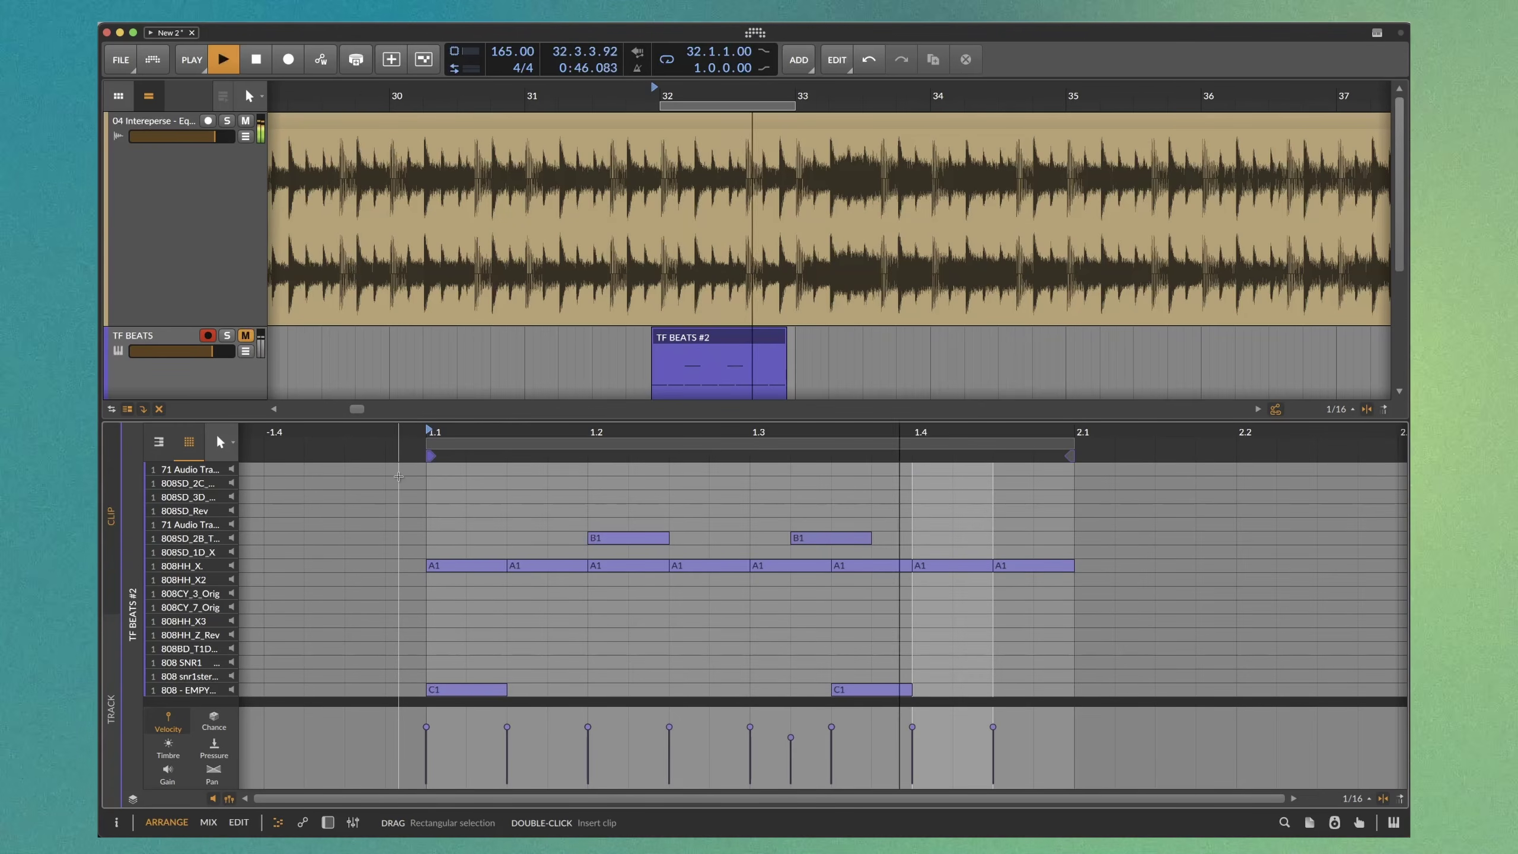
Align the TF BEATS #2 clip with bar 32 and play it soloed, both alone and together with Equanimity
click(227, 336)
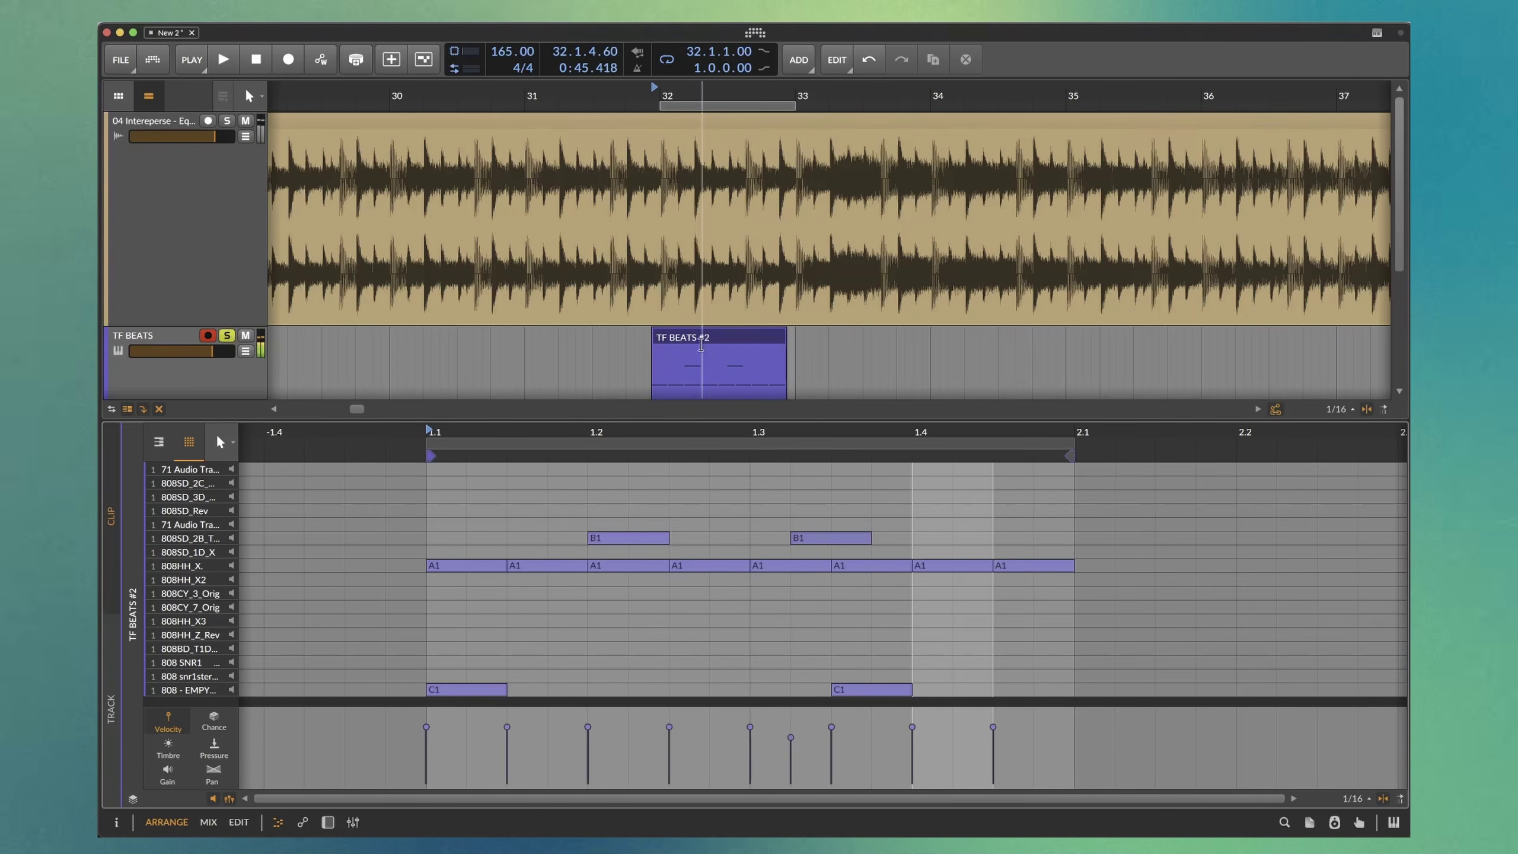
scroll(726, 339, up, 2)
click(720, 339)
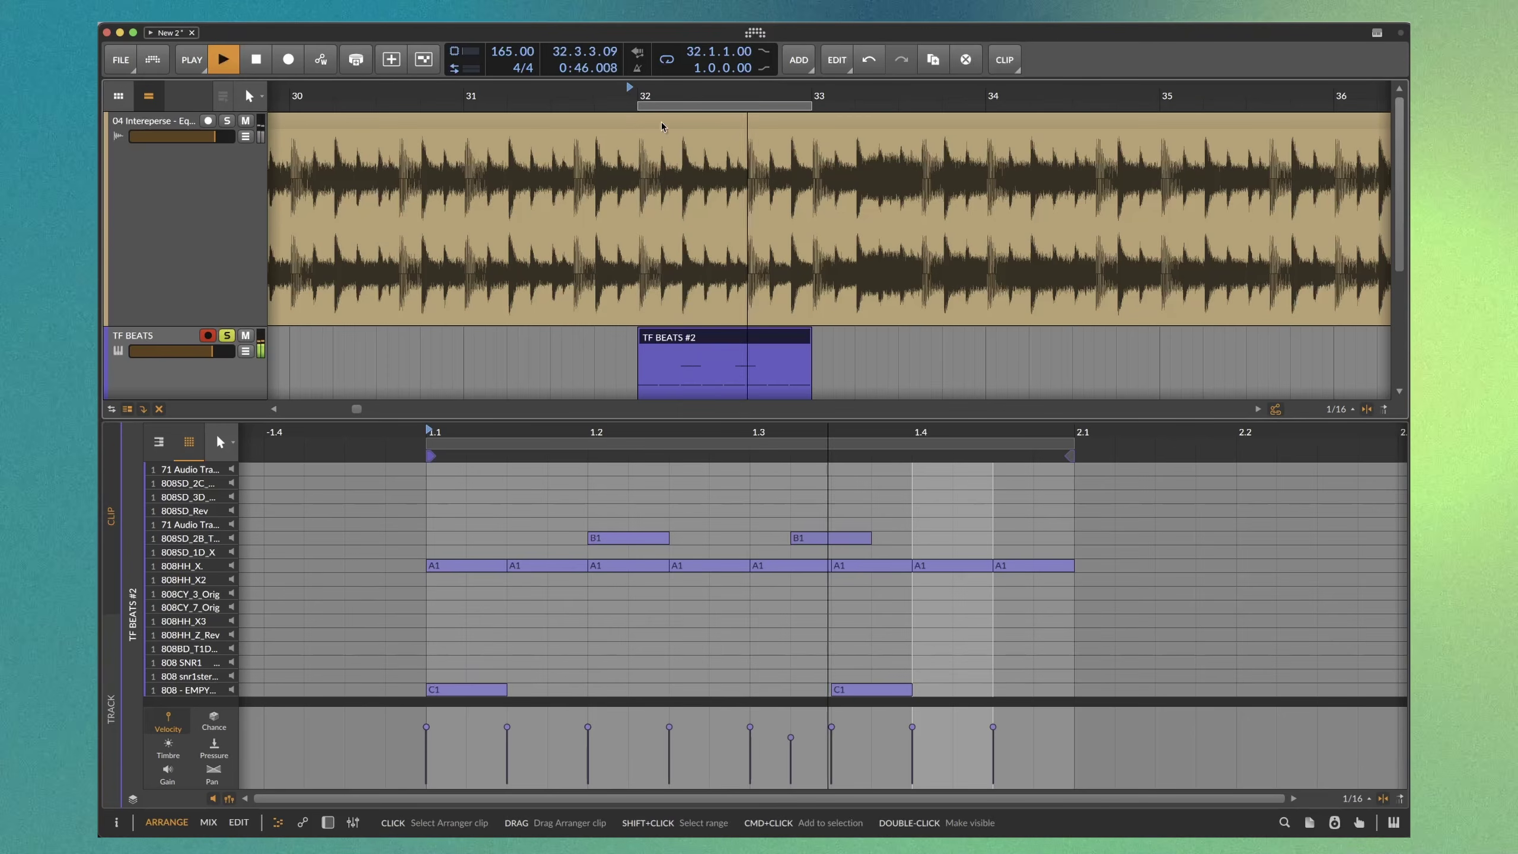
click(638, 89)
scroll(559, 102, down, 2)
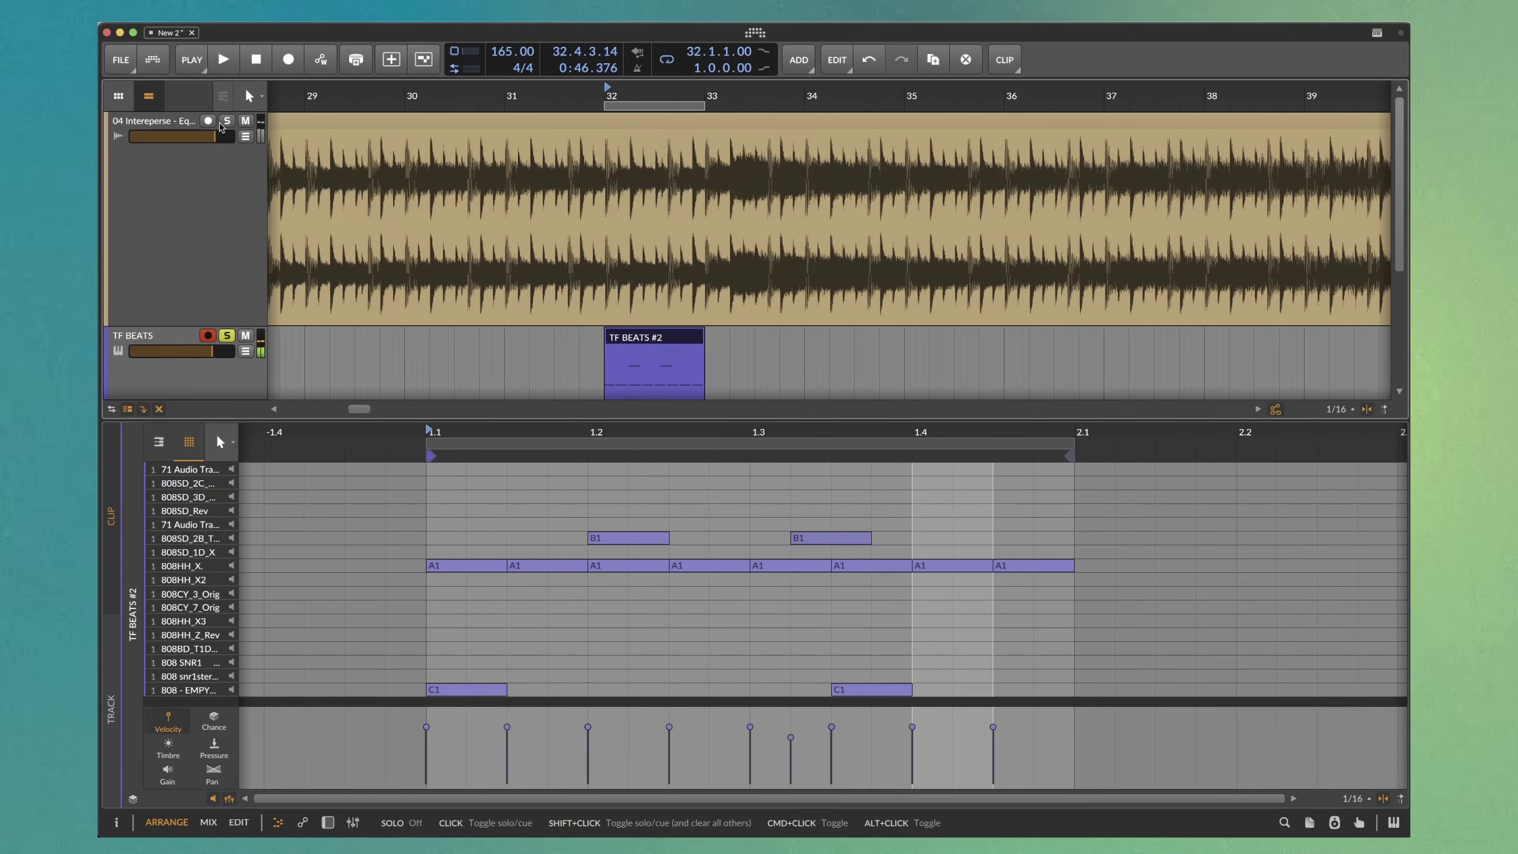
click(227, 121)
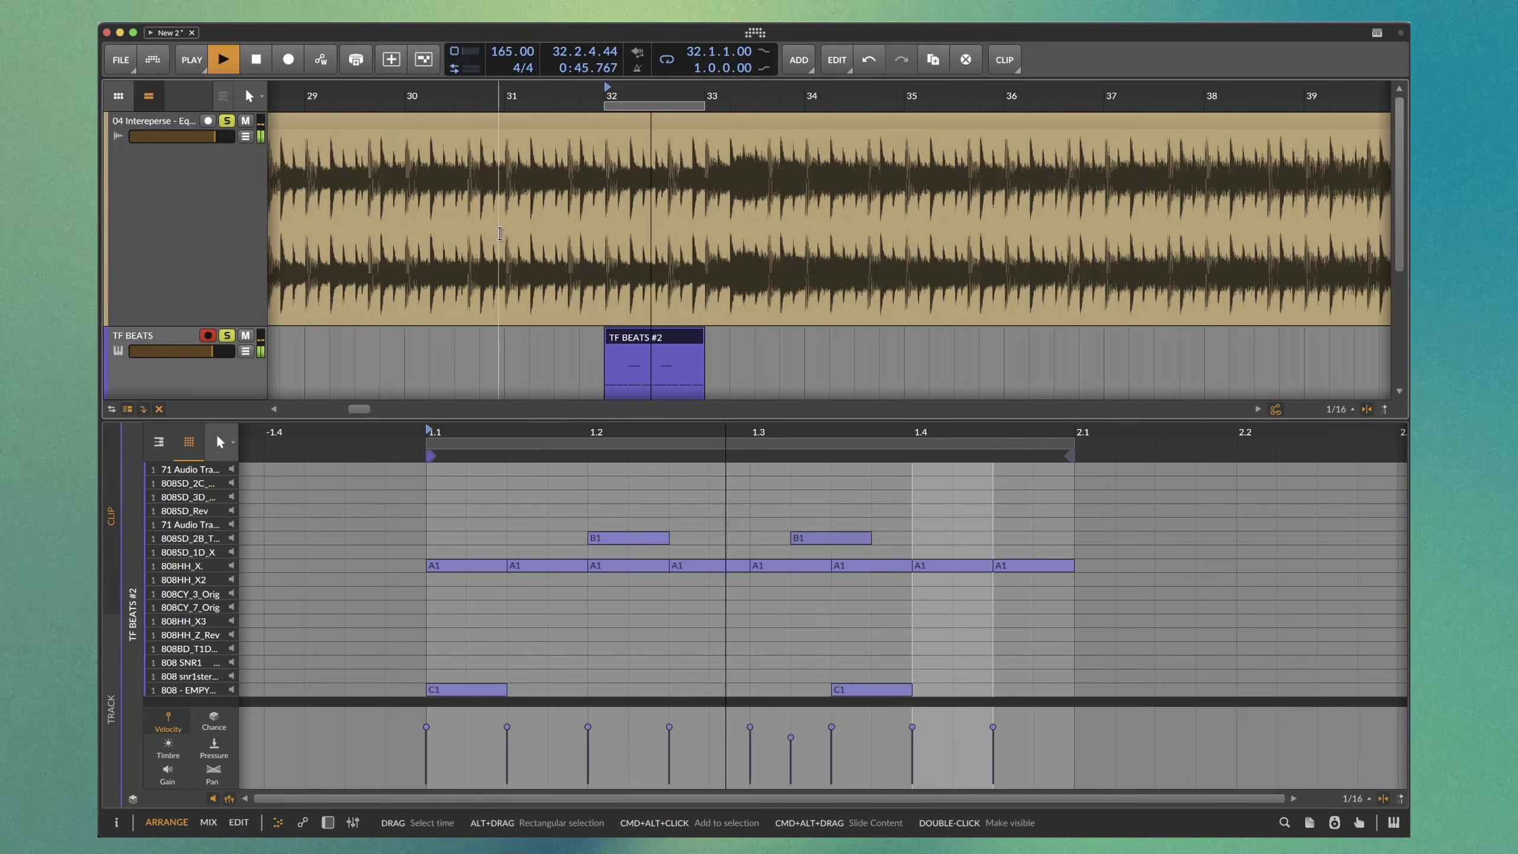
key(space)
Close the note editor and set the loop and playback start to bar 13 at the TF BEATS #1 clip
key(e)
scroll(716, 369, down, 4)
scroll(726, 369, left, 5)
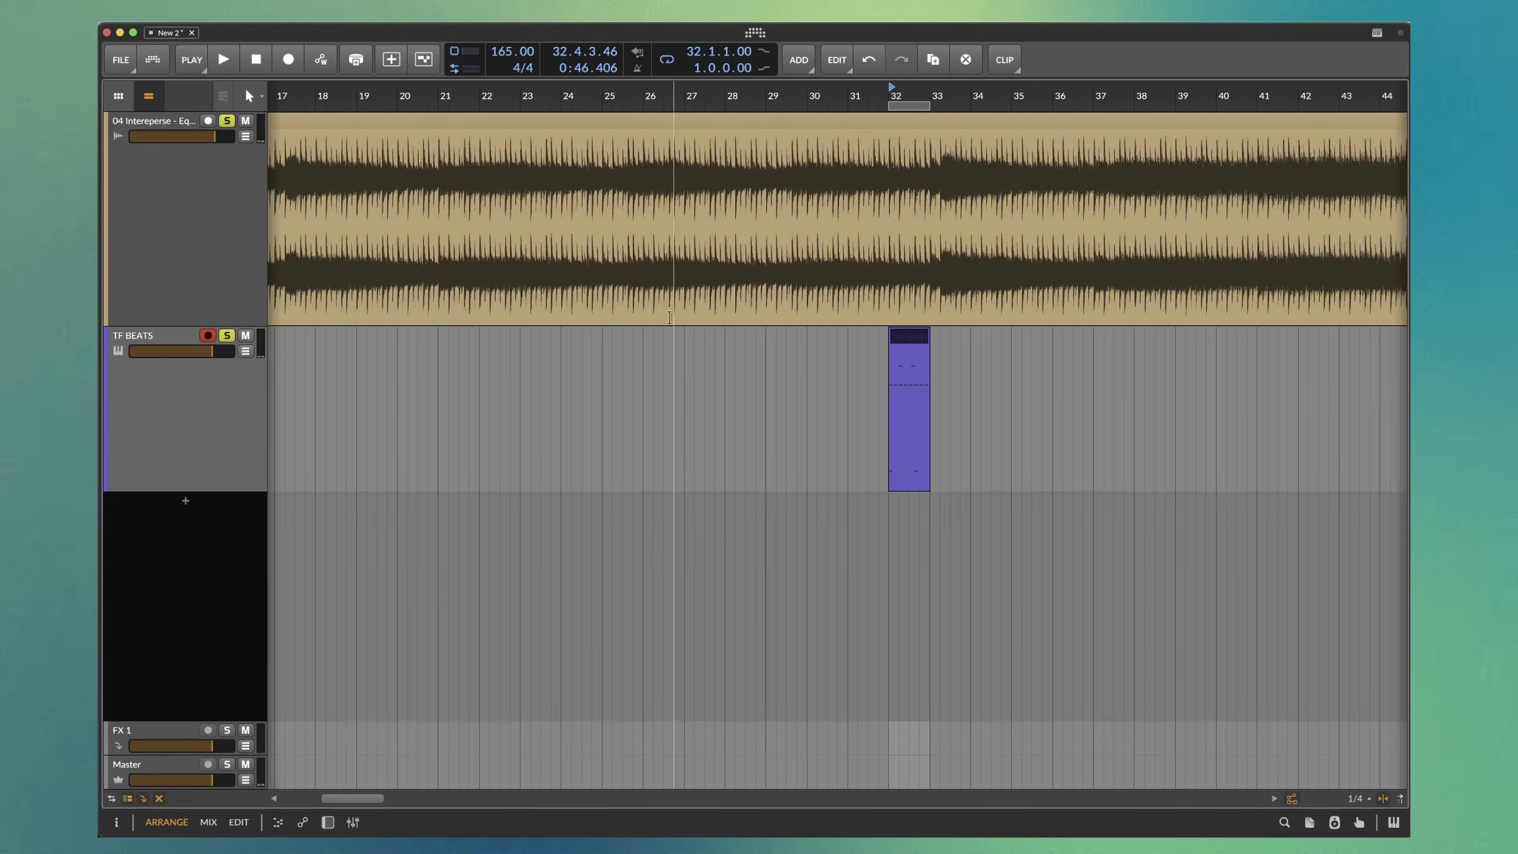
scroll(538, 369, down, 3)
scroll(508, 369, up, 5)
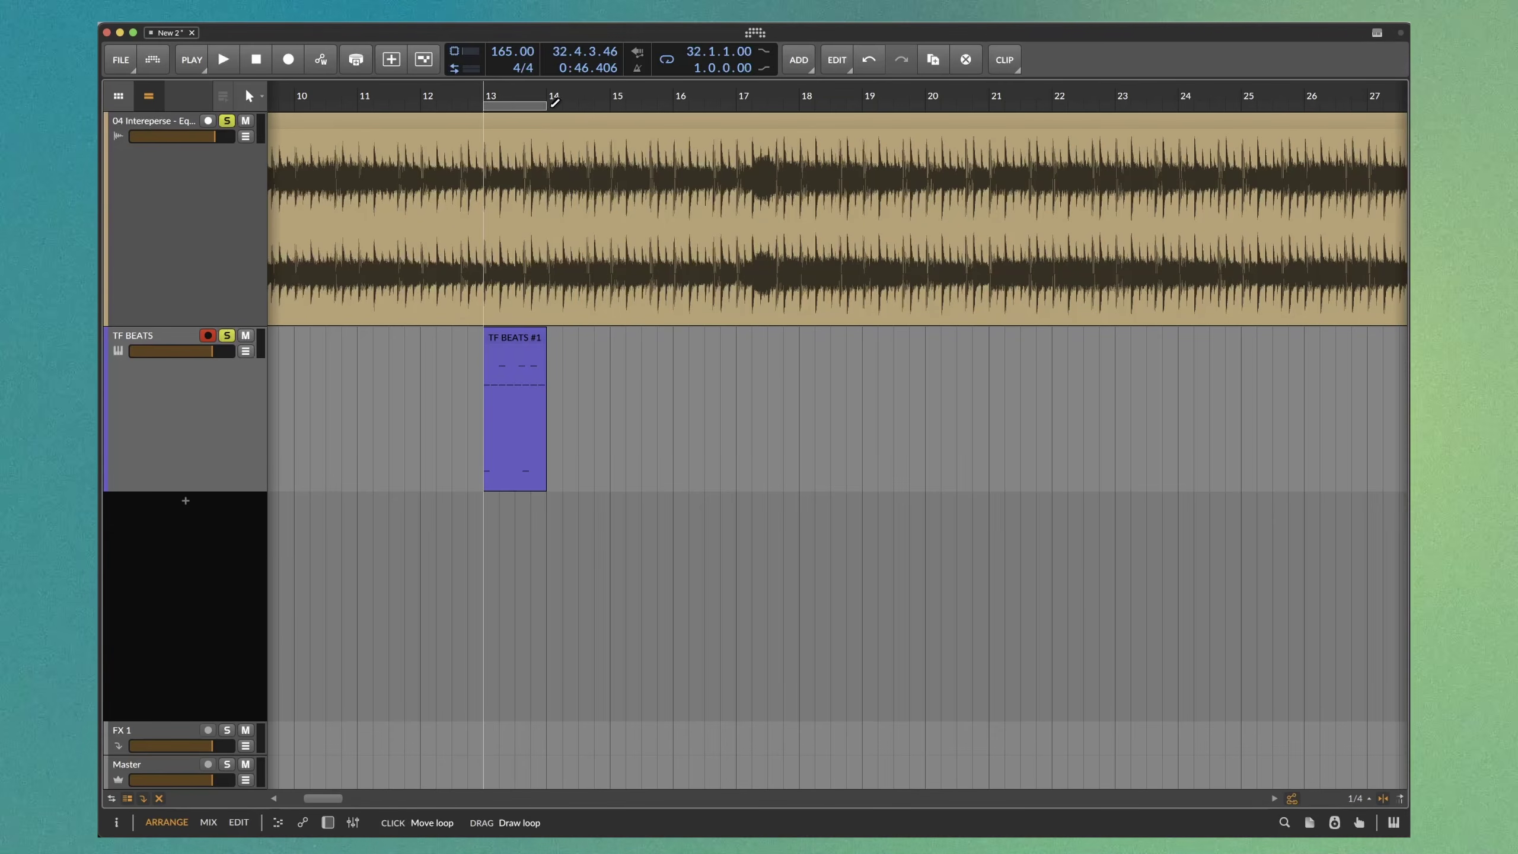
click(508, 106)
drag(514, 89, 617, 167)
click(606, 339)
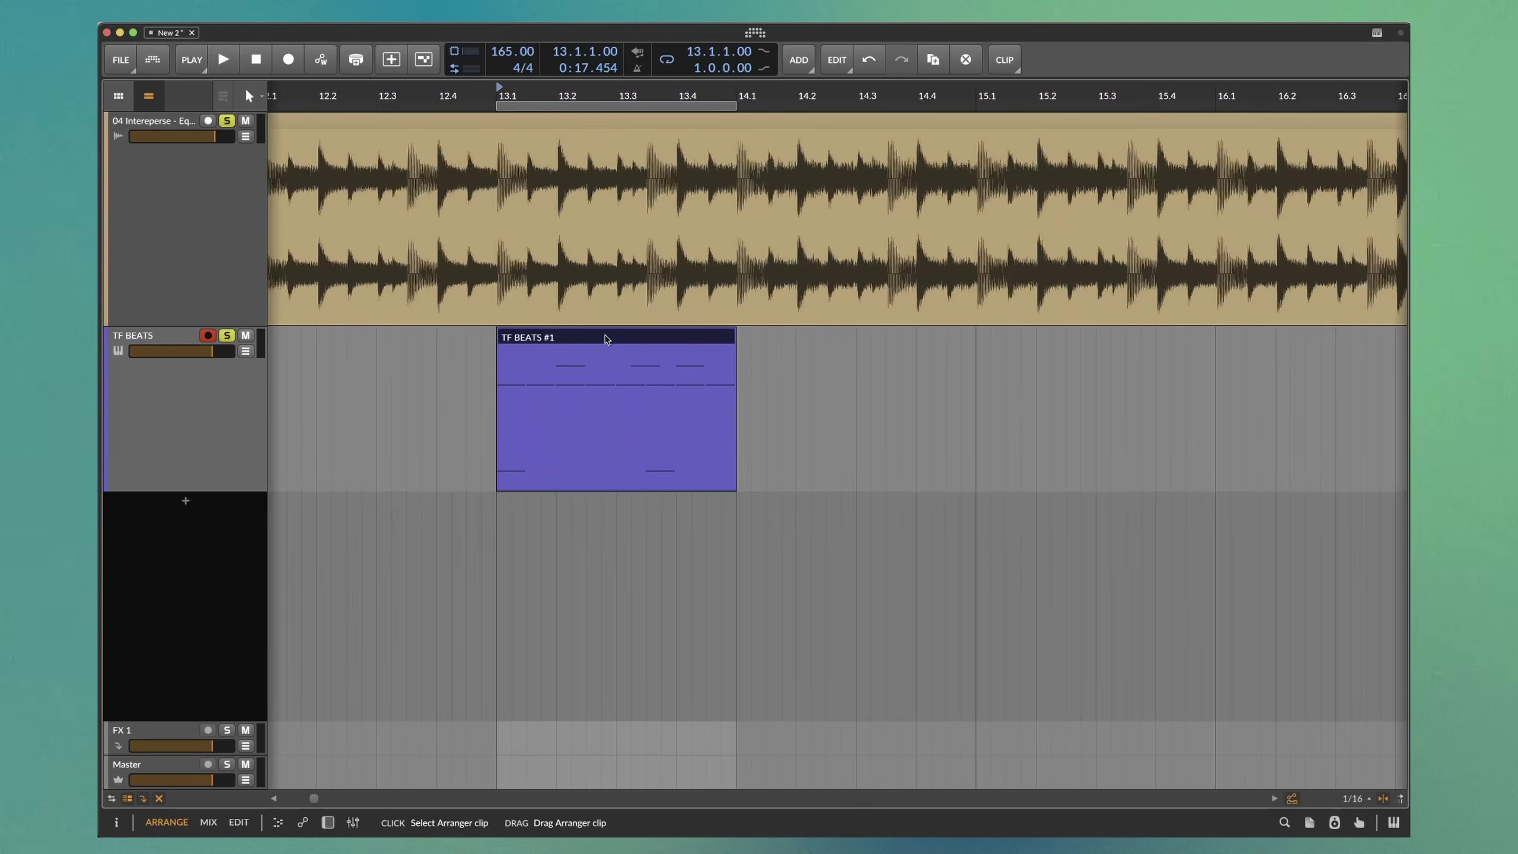